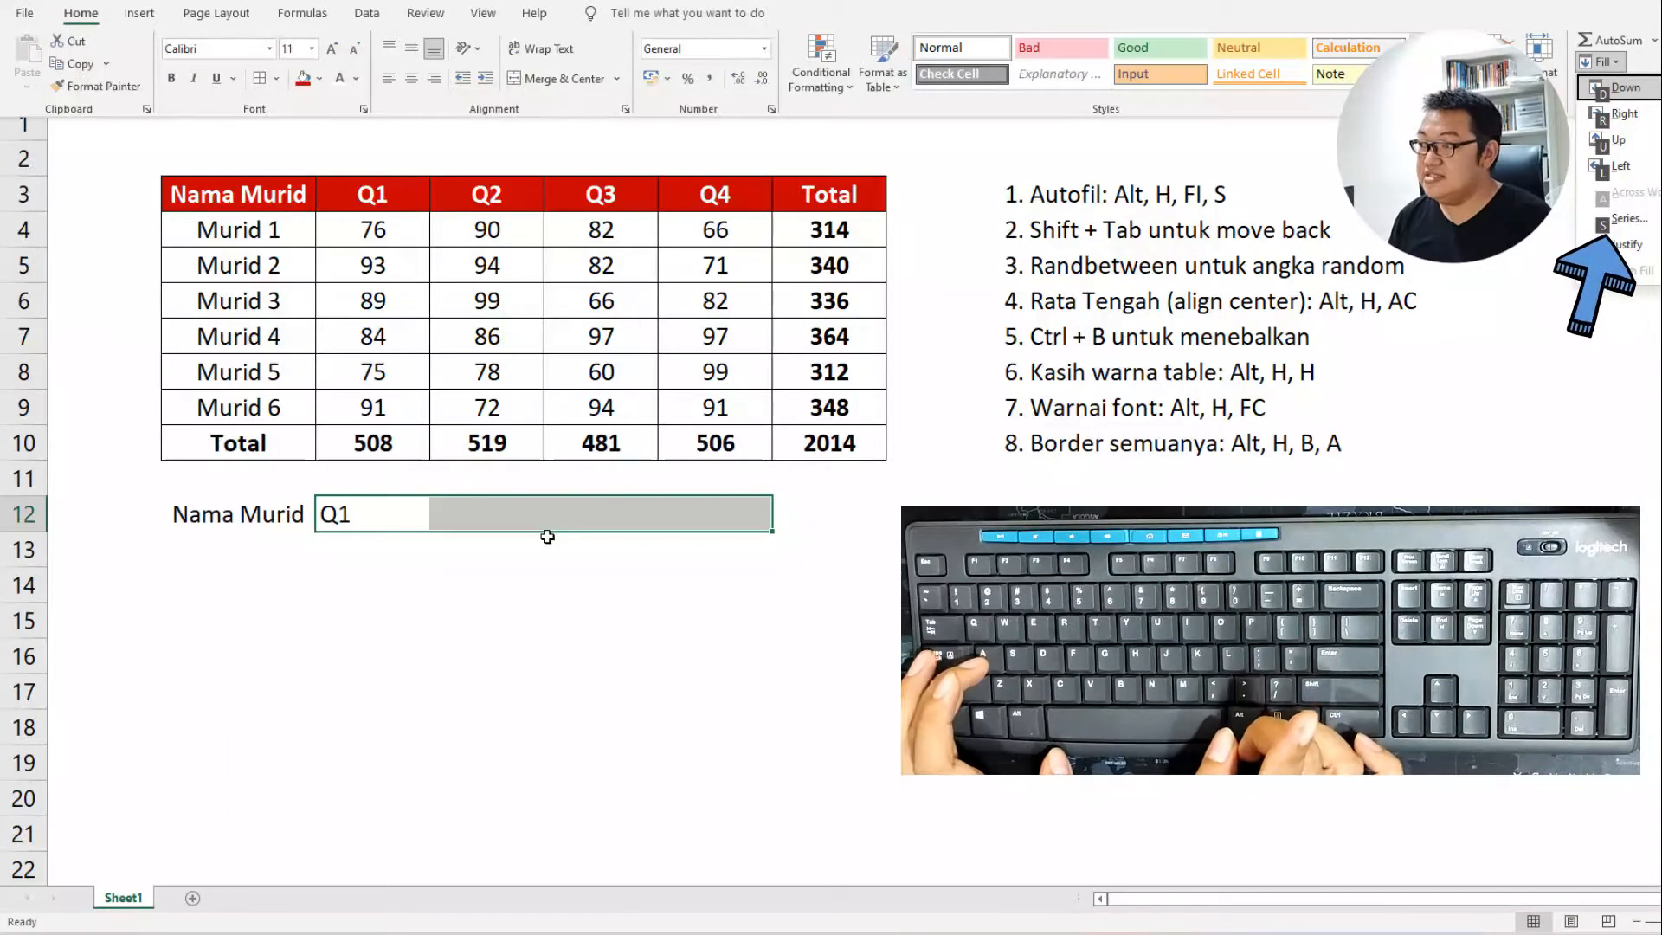
# Fill the quarter headers across C12:F12 from Q1 to Q4 using an AutoFill series.
pyautogui.press('s')
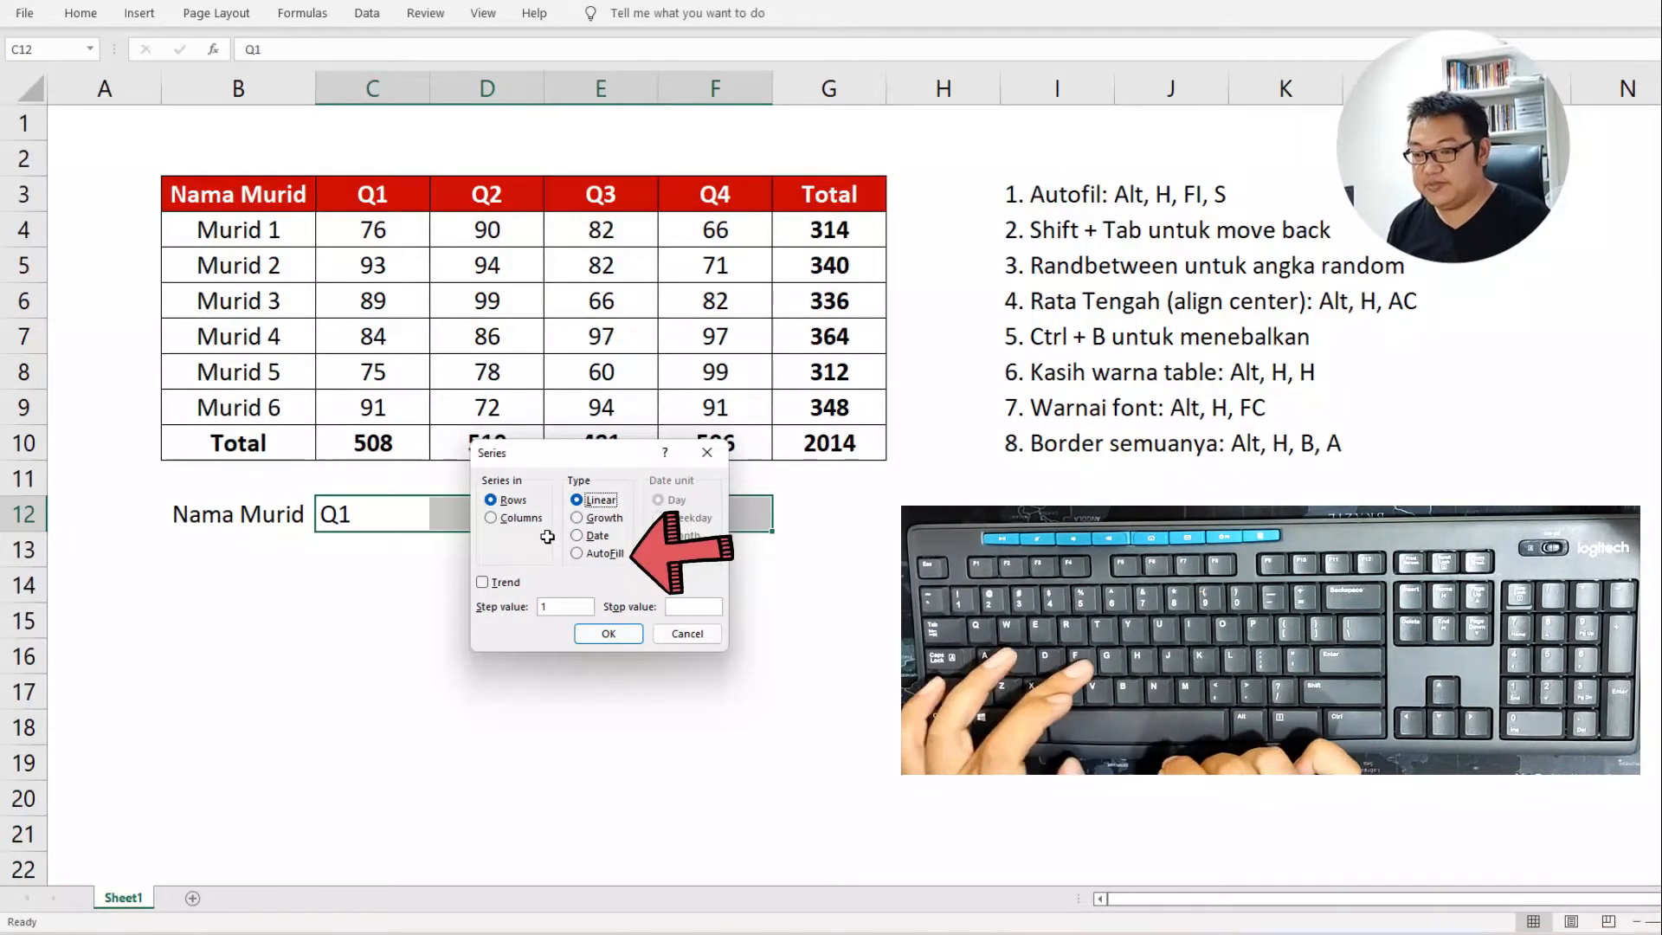
pyautogui.hotkey('alt', 'f')
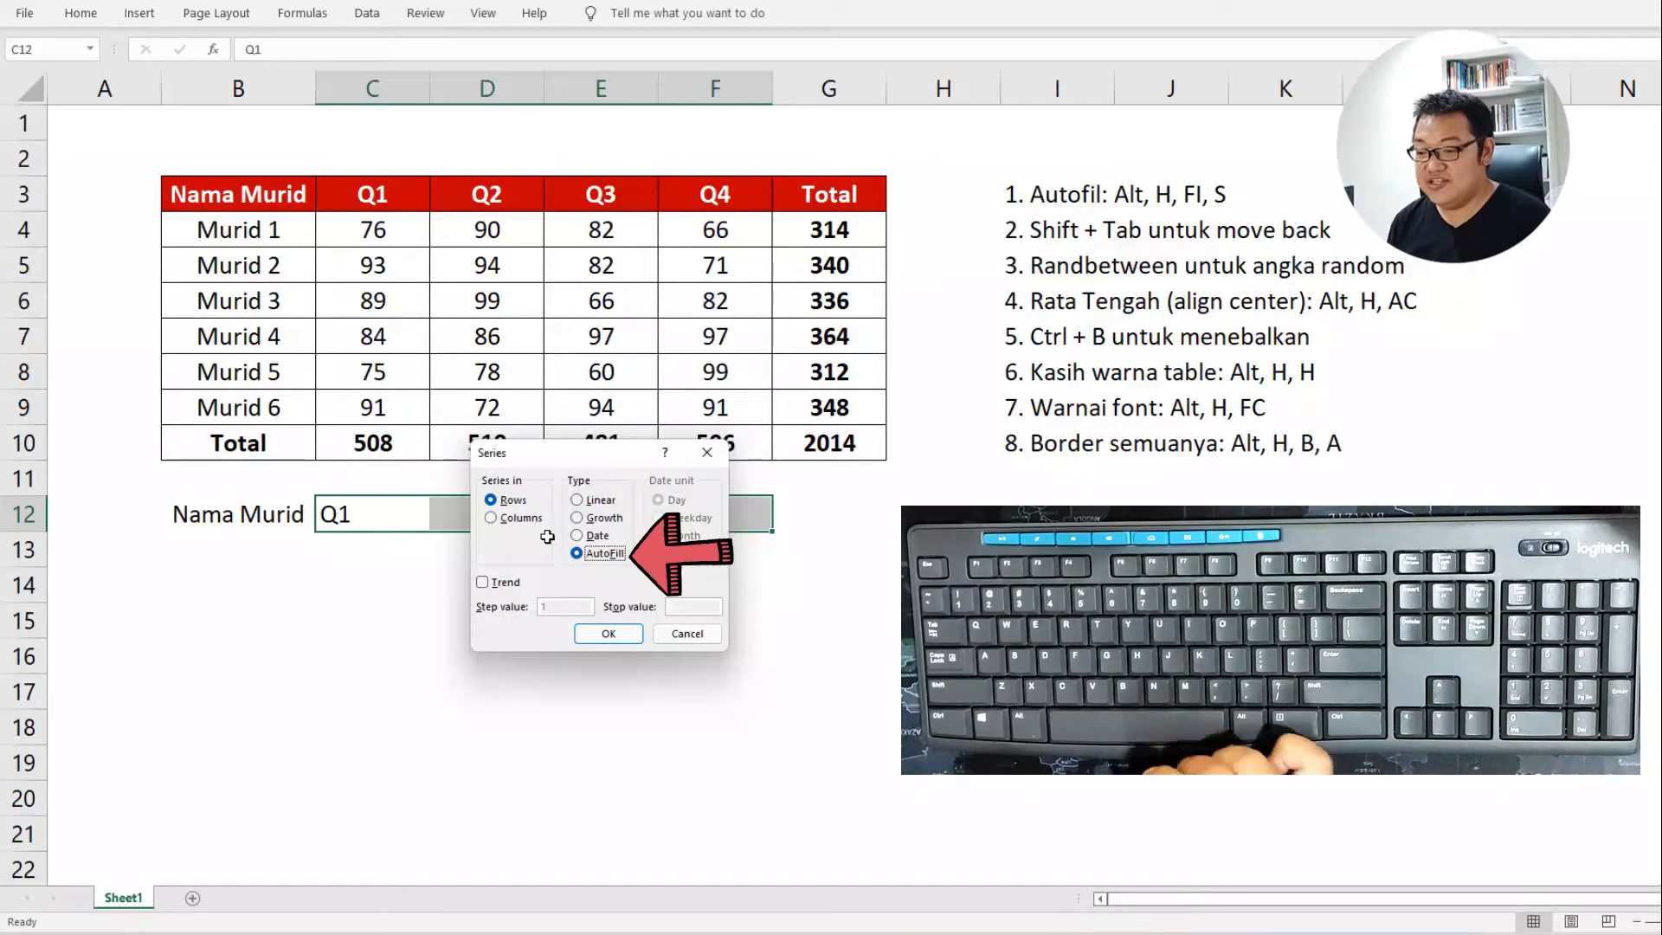
pyautogui.press('Return')
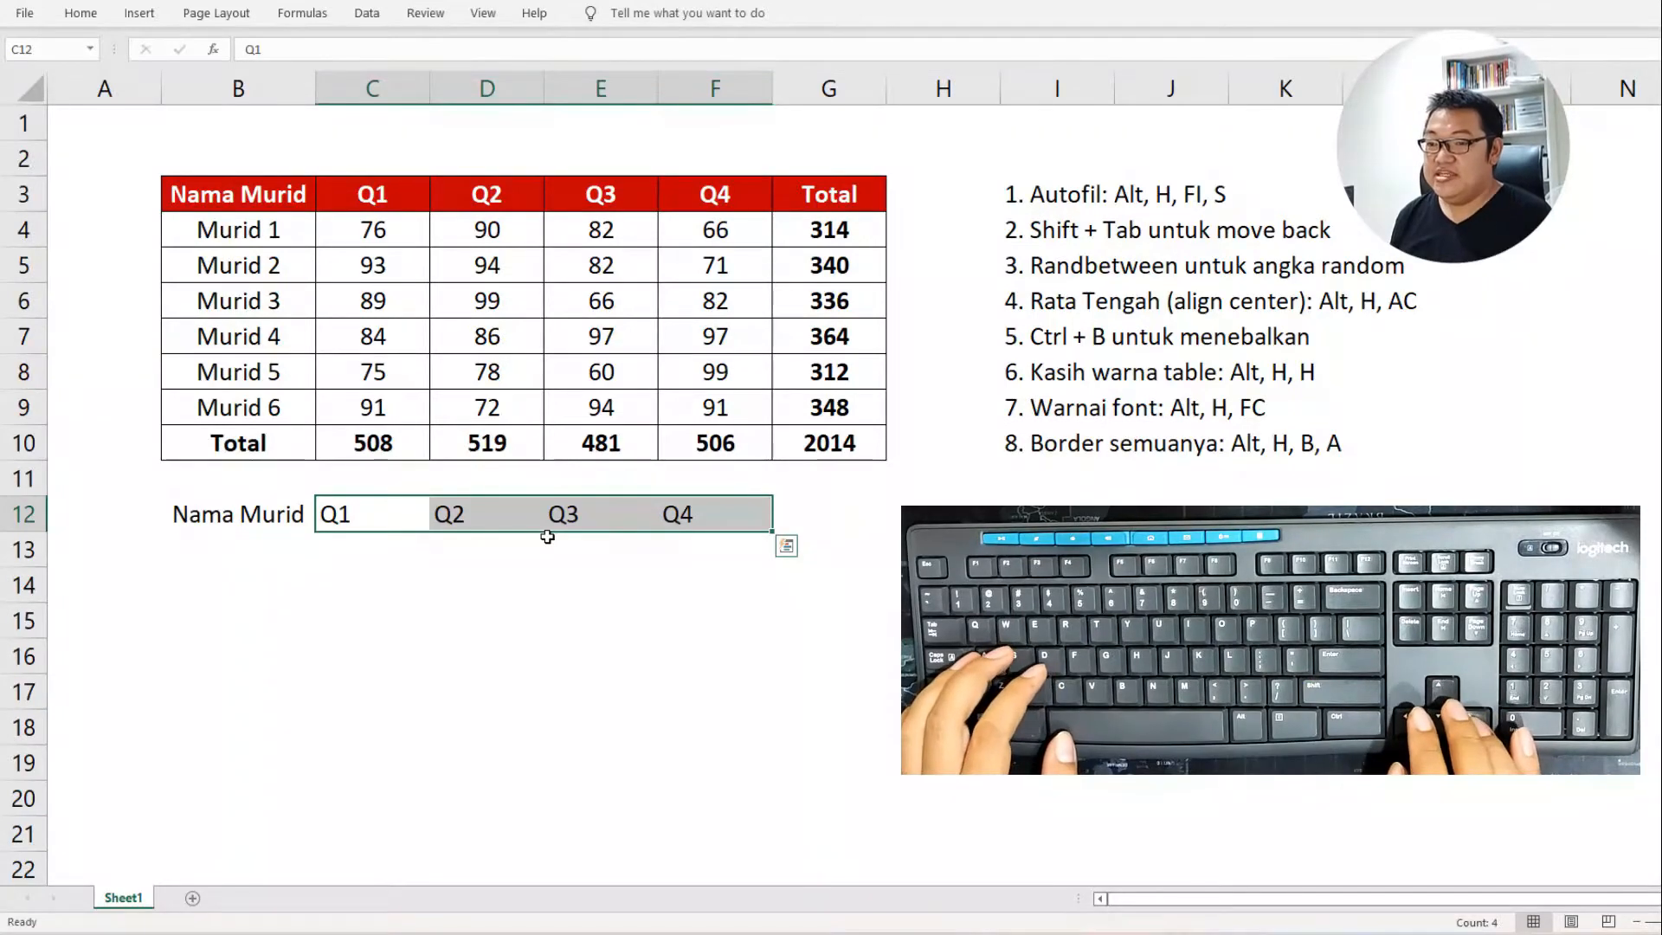
# Enter the header "Total" in G12, beside the Q4 header.
pyautogui.press('Right')
pyautogui.press('Right')
pyautogui.press('Right')
pyautogui.press('Right')
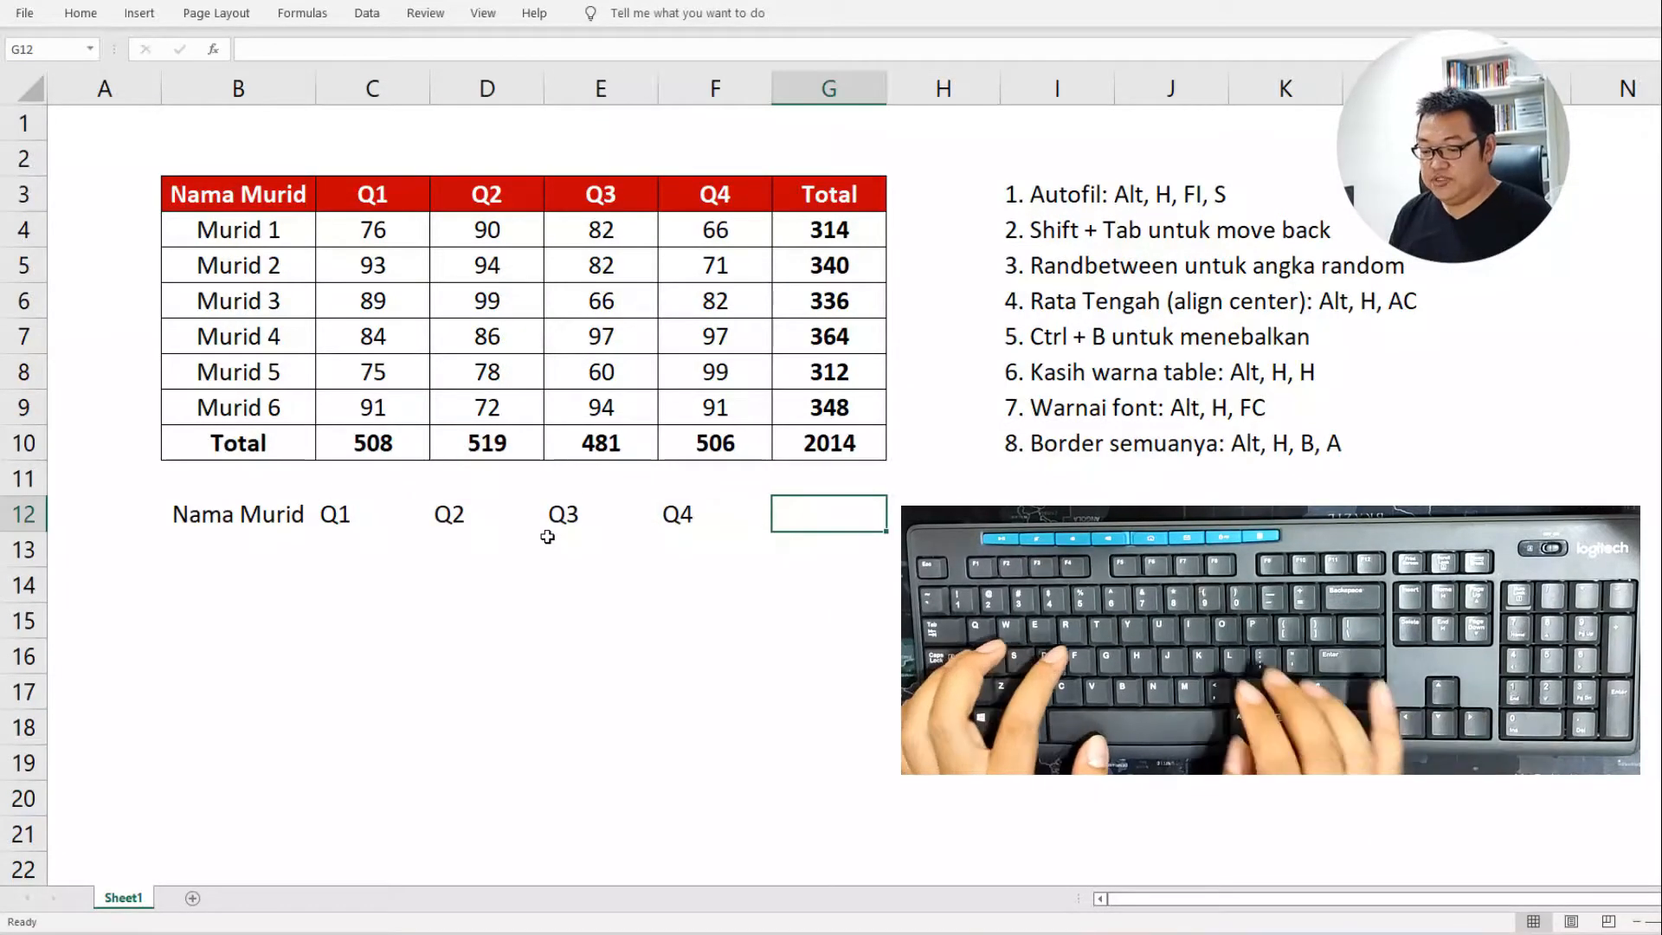
pyautogui.write('To')
pyautogui.press('Return')
# Enter "Murid 1" in B13, below the Nama Murid header, keeping that cell selected.
pyautogui.press('Left')
pyautogui.press('Left')
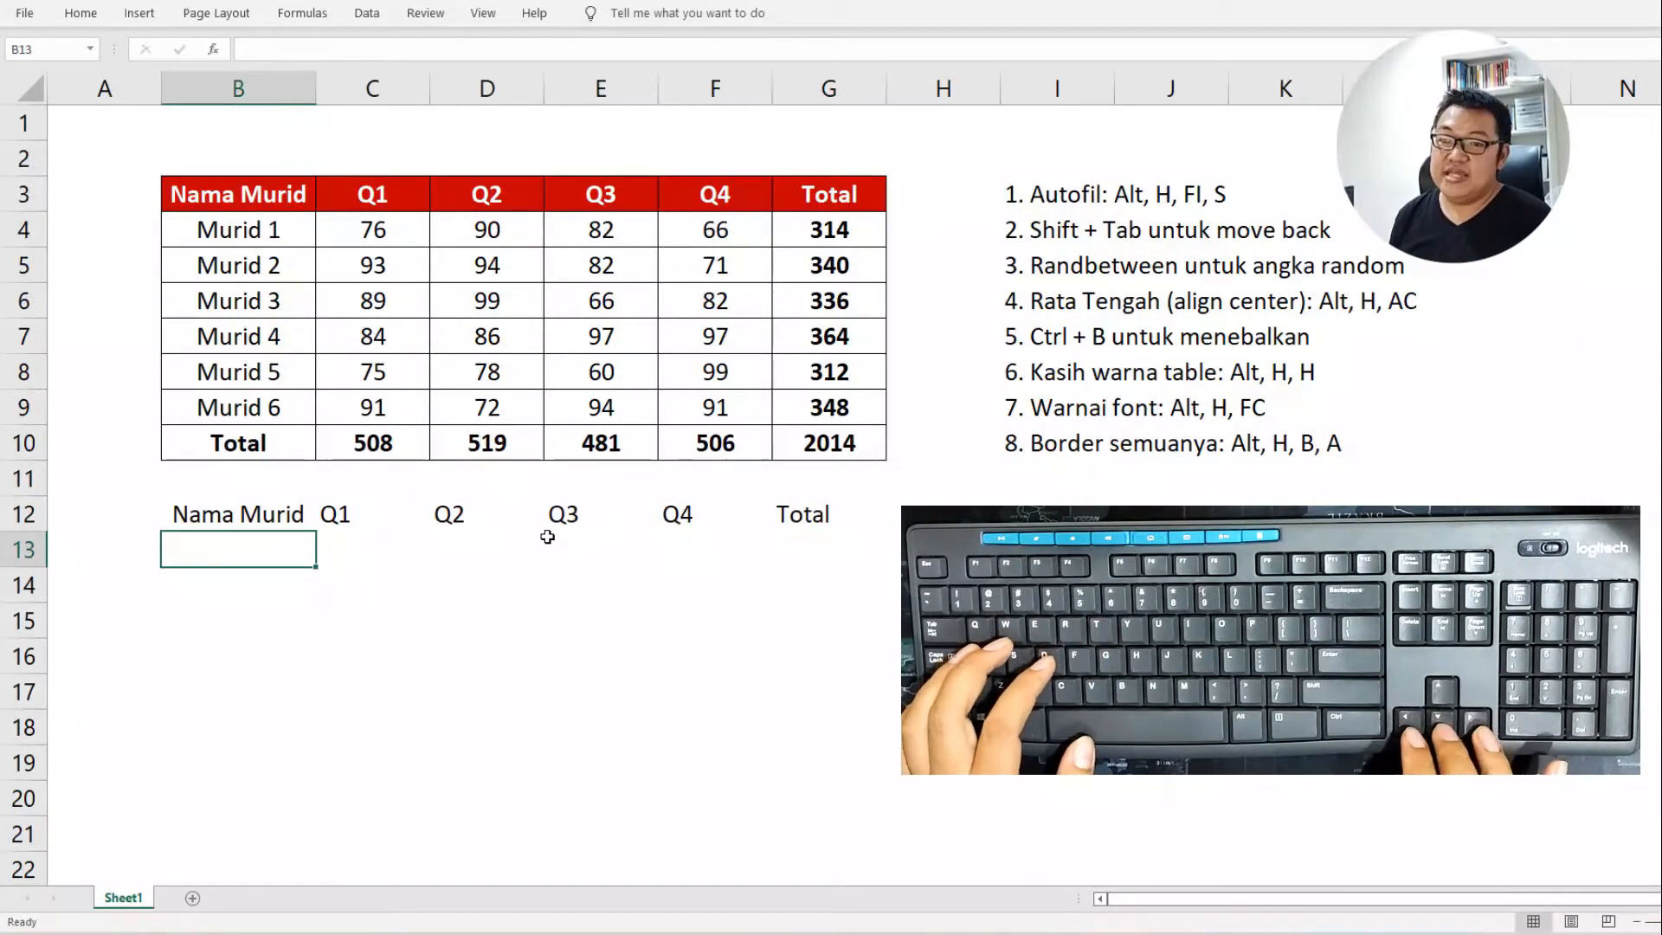
pyautogui.write('Murid 1')
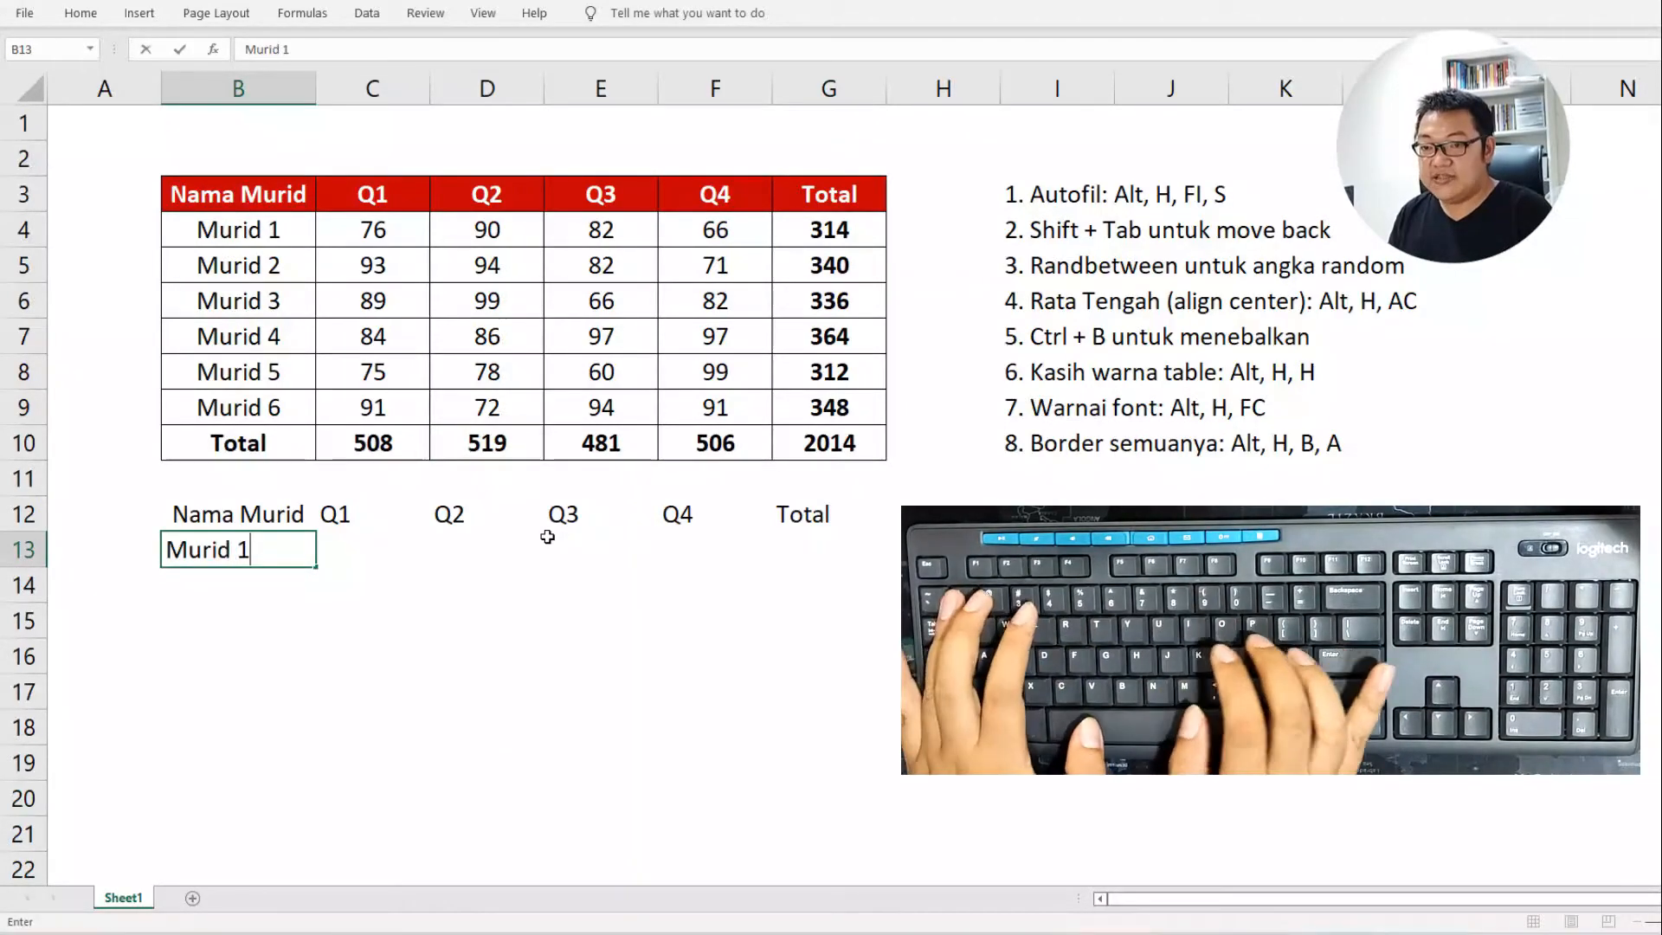
pyautogui.hotkey('ctrl', 'Return')
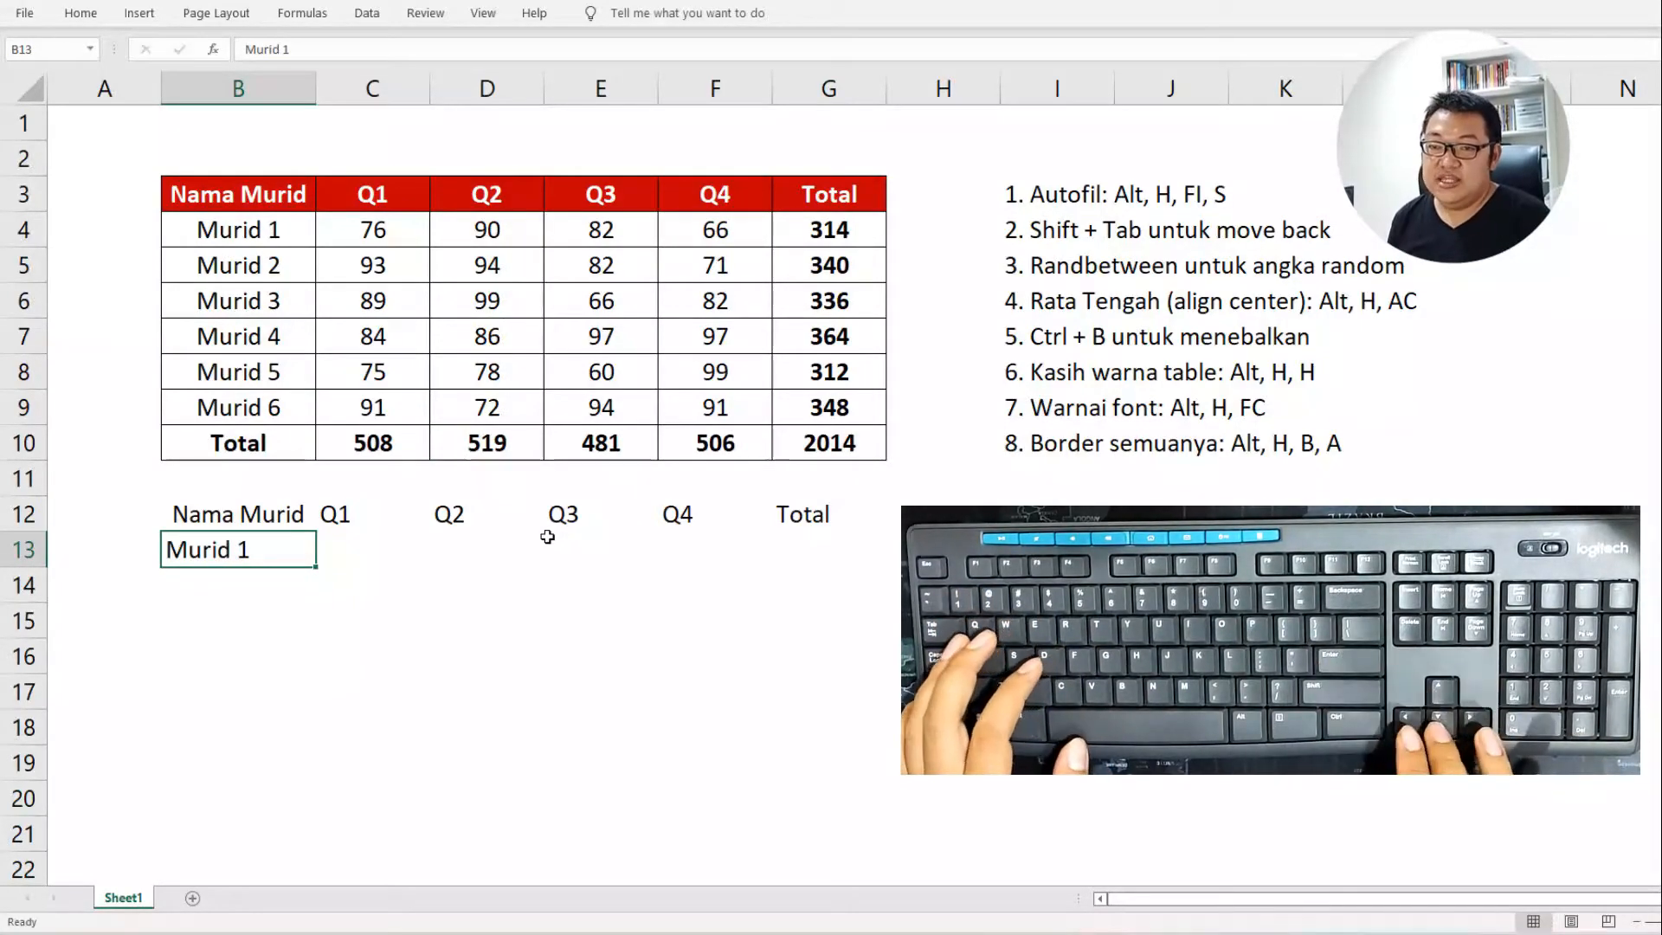
# Fill B13:B18 down from Murid 1 to Murid 6 using an AutoFill series.
pyautogui.hotkey('shift', 'Down')
pyautogui.hotkey('shift', 'Down')
pyautogui.hotkey('shift', 'Down')
pyautogui.hotkey('shift', 'Down')
pyautogui.hotkey('shift', 'Down')
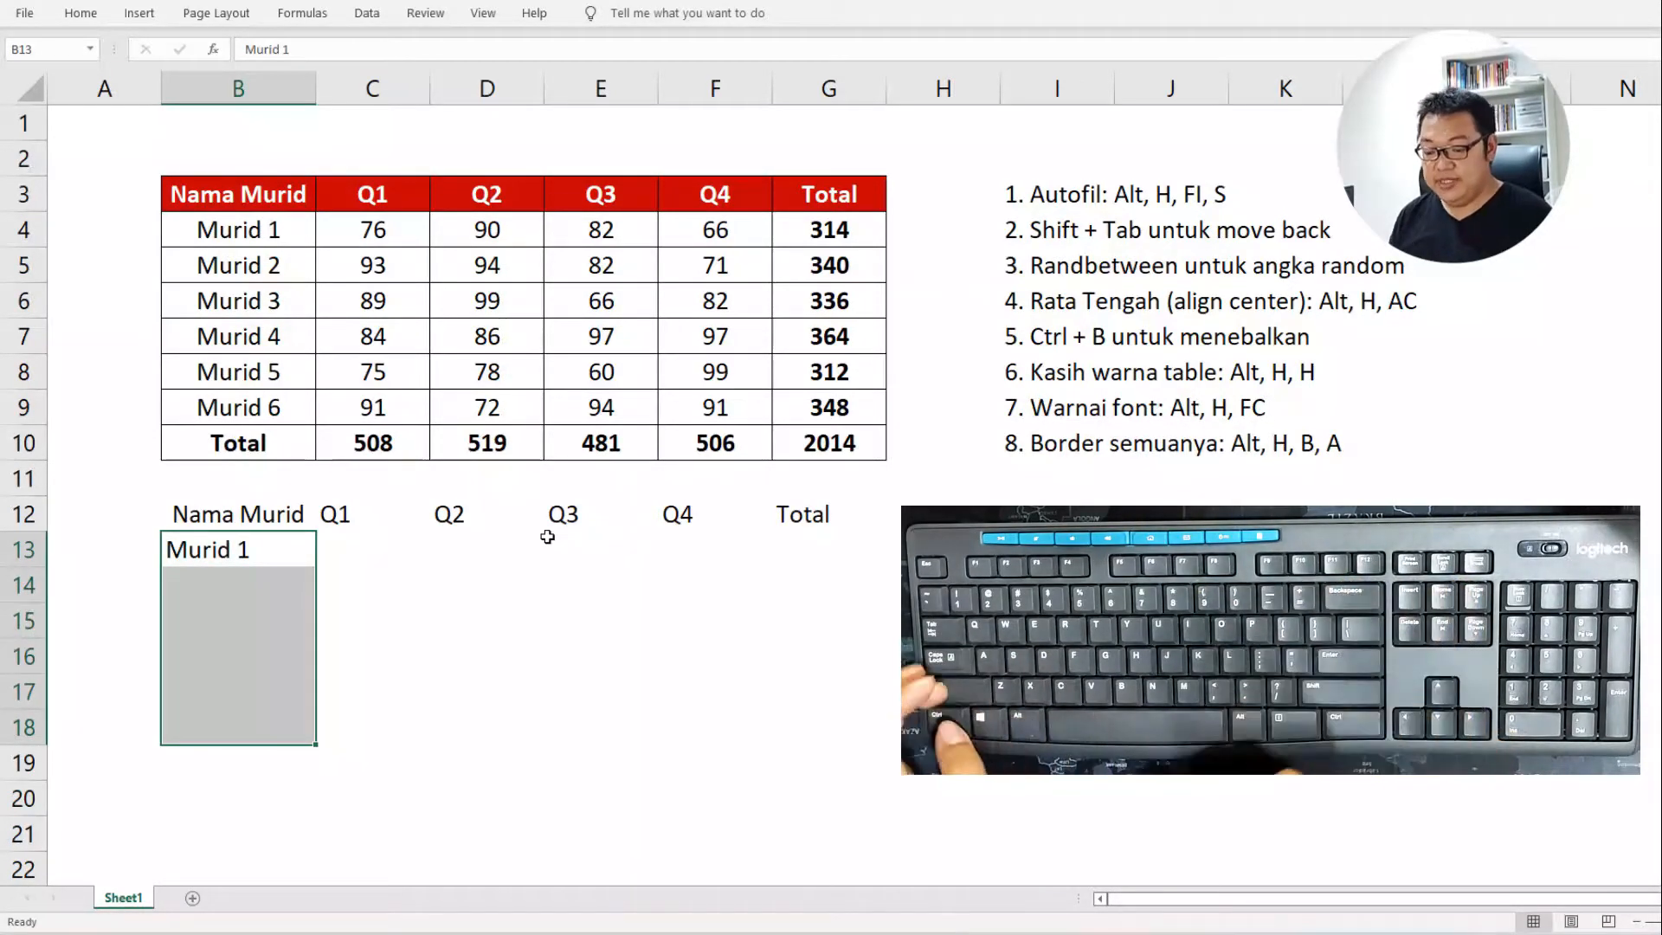
pyautogui.press('alt')
pyautogui.press('h')
pyautogui.press('f')
pyautogui.press('i')
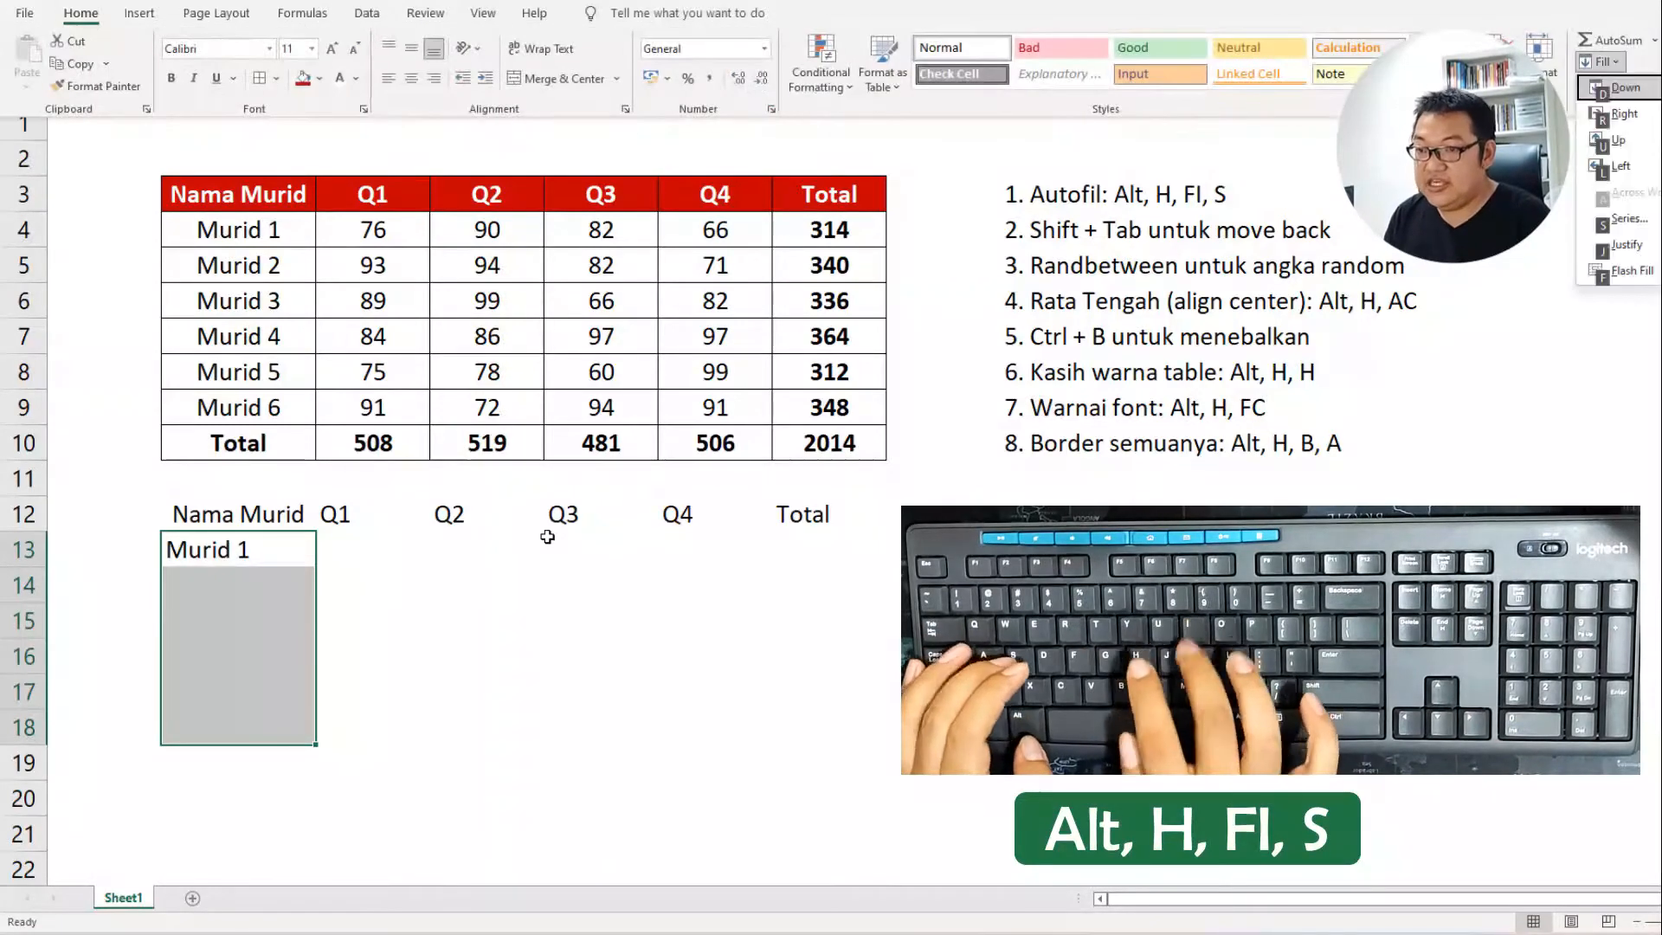
pyautogui.press('s')
pyautogui.hotkey('shift', 'Tab')
pyautogui.hotkey('shift', 'Tab')
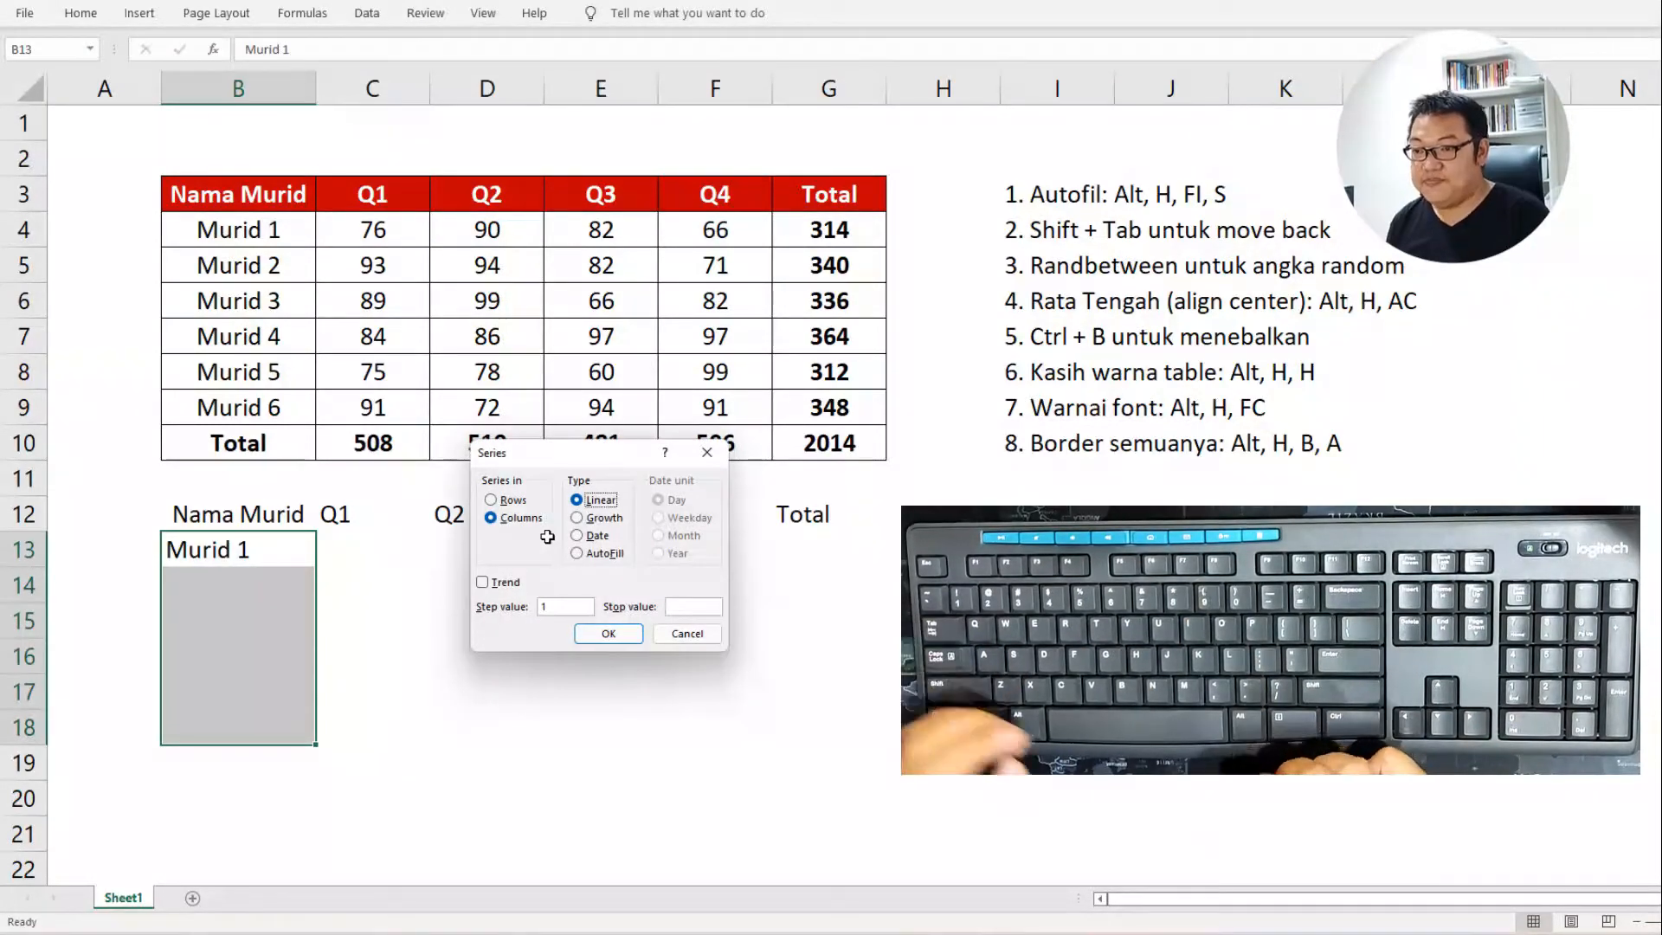
pyautogui.press('Return')
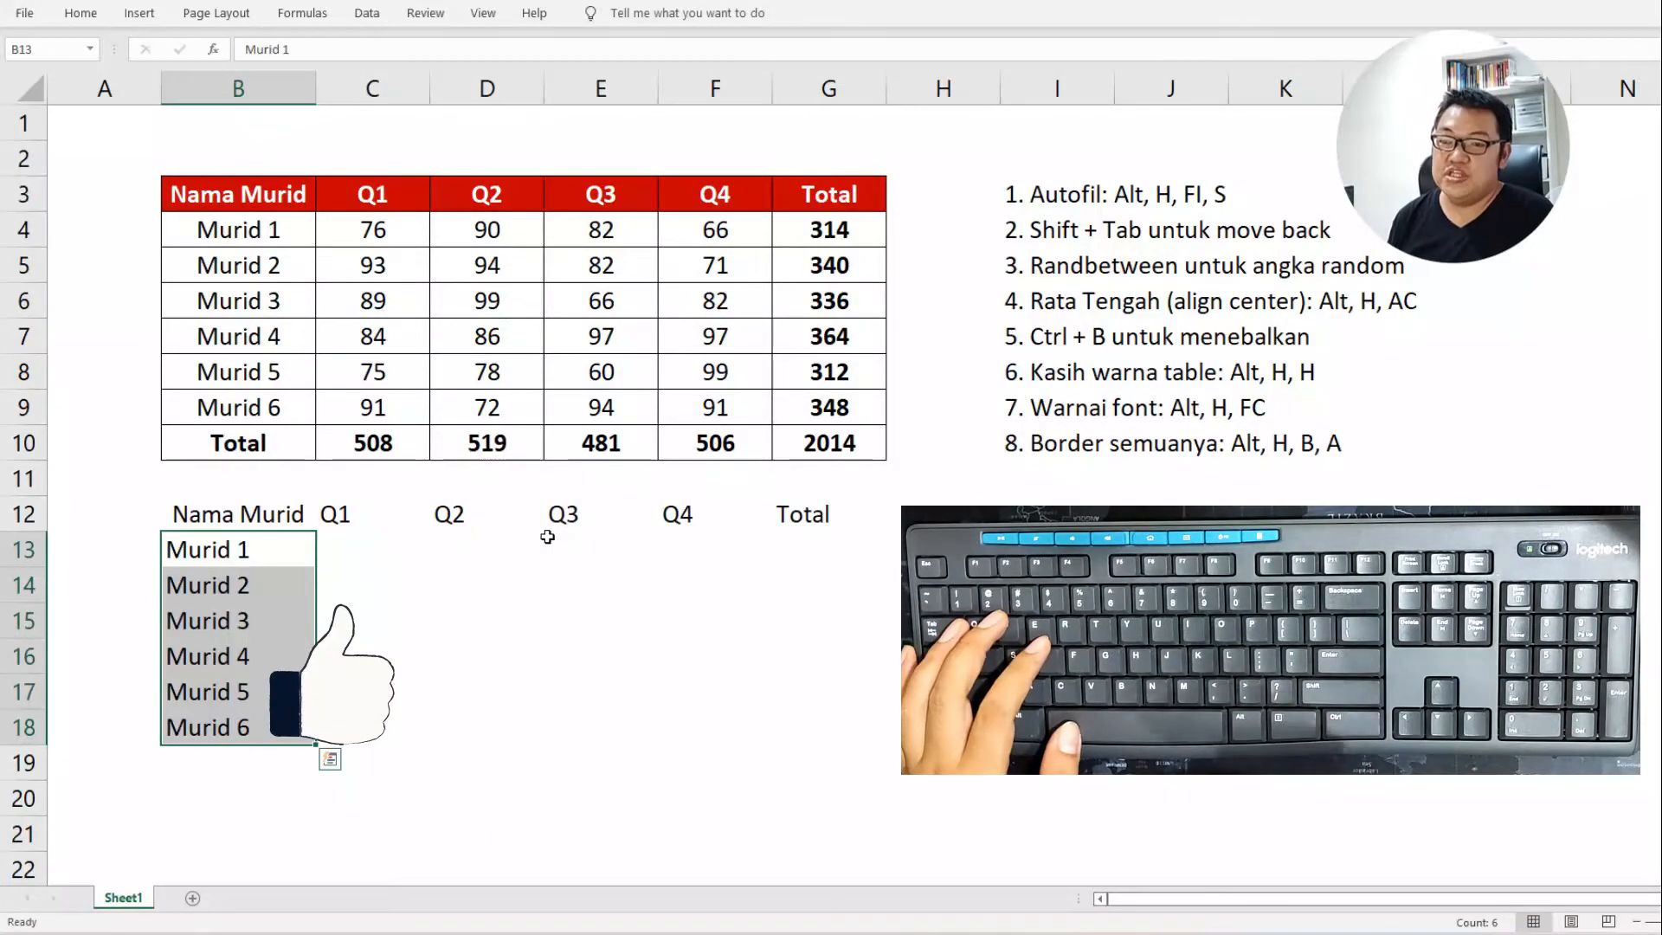
# Enter the row label "Total" in B19, directly below Murid 6.
pyautogui.hotkey('ctrl', 'Down')
pyautogui.press('Down')
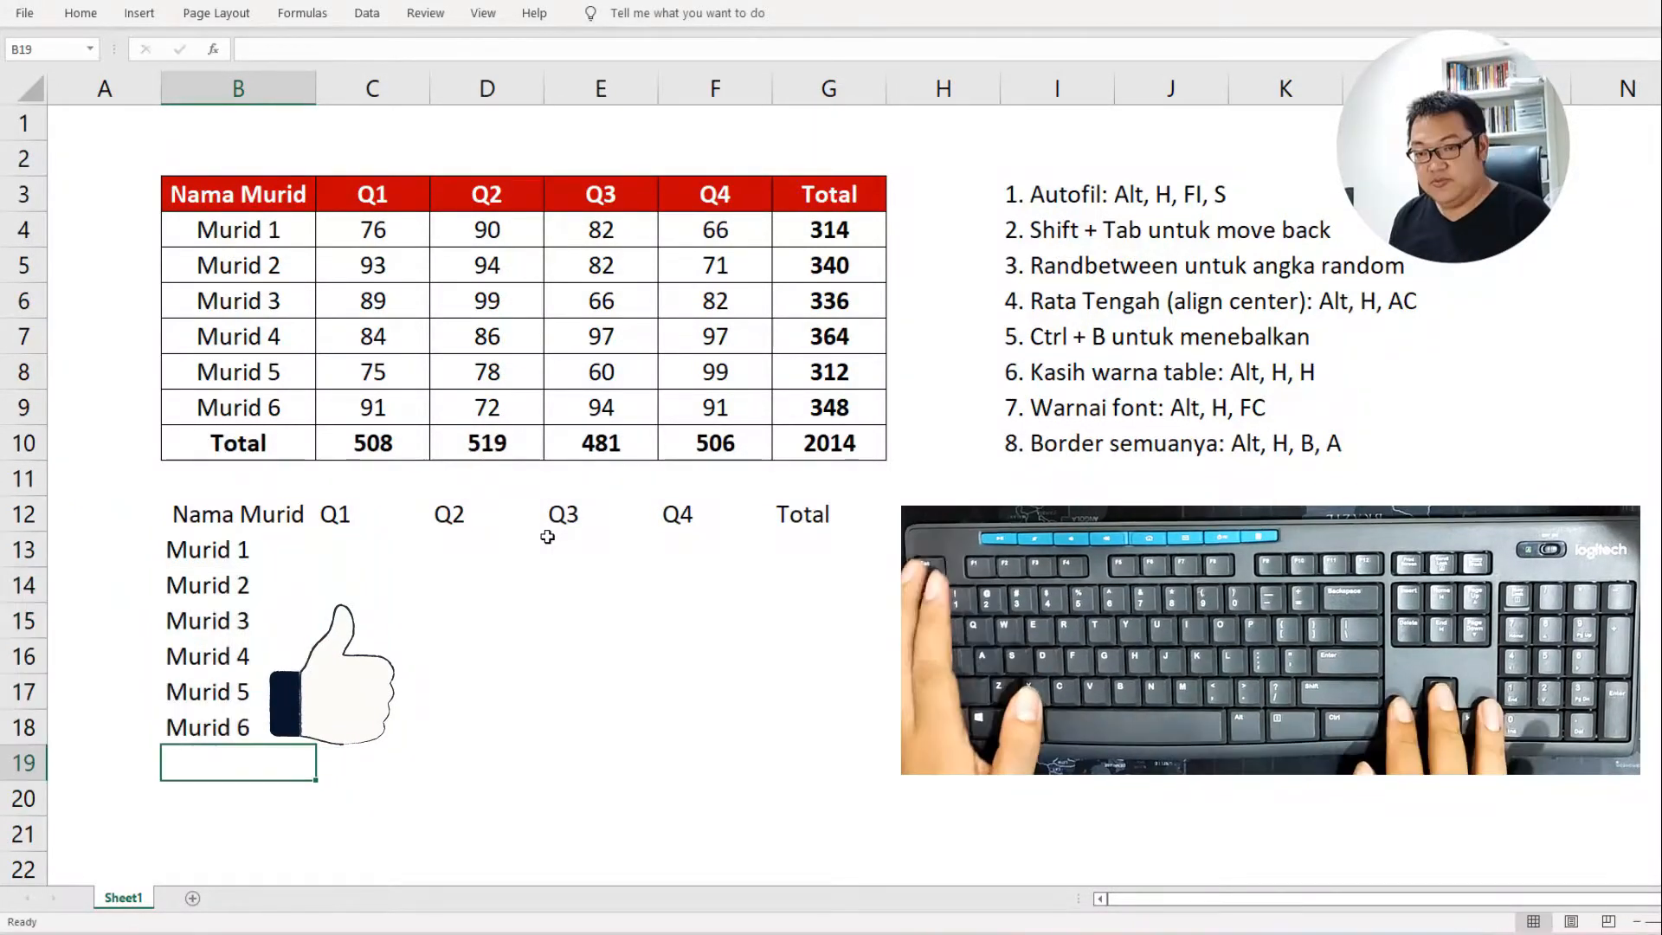
pyautogui.write('Tota')
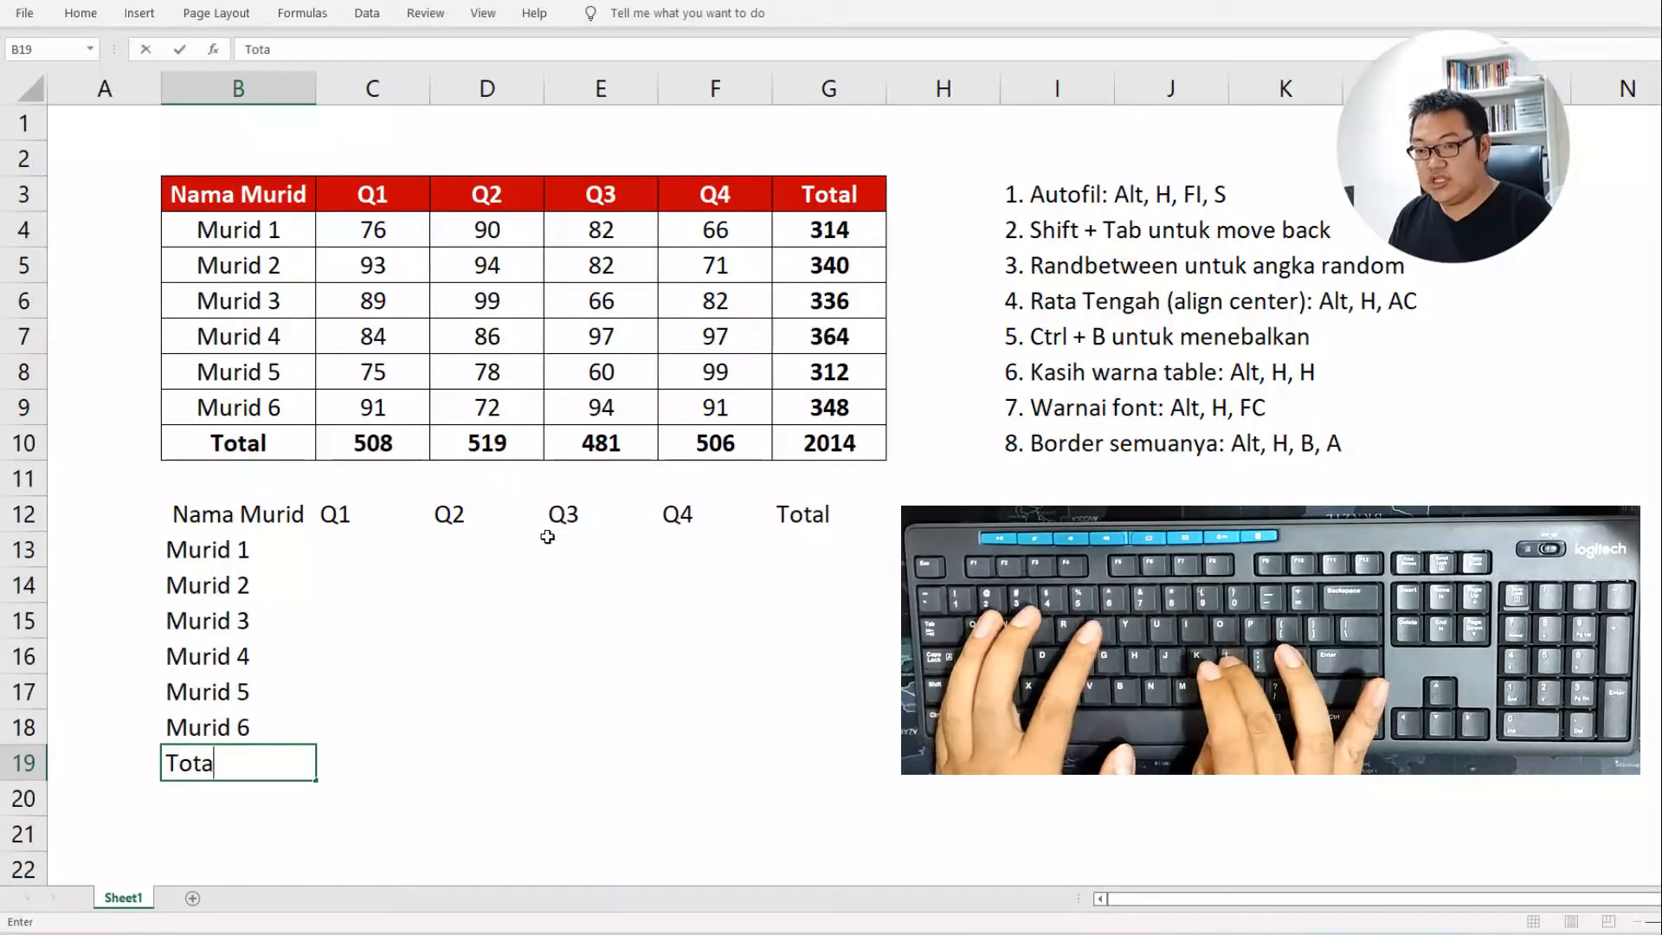
pyautogui.hotkey('ctrl', 'Return')
# Fill all score cells C13:F18 at once with the formula =RANDBETWEEN(60;100).
pyautogui.press('Tab')
pyautogui.press('Up')
pyautogui.press('Up')
pyautogui.press('Up')
pyautogui.press('Up')
pyautogui.press('Up')
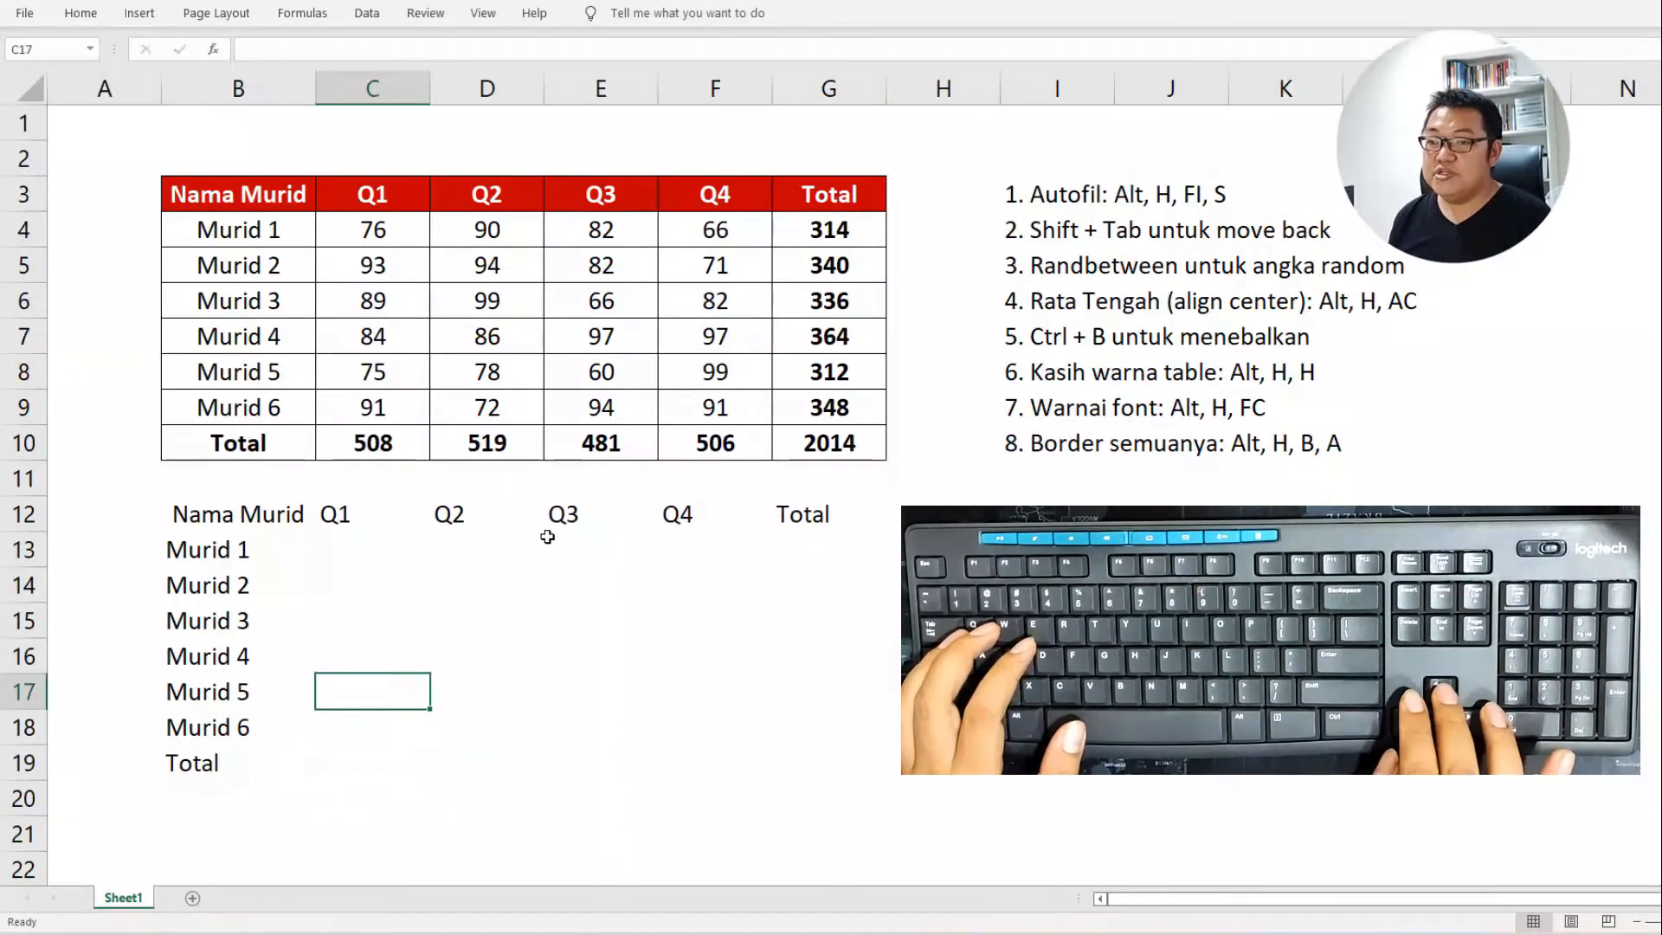
pyautogui.press('Up')
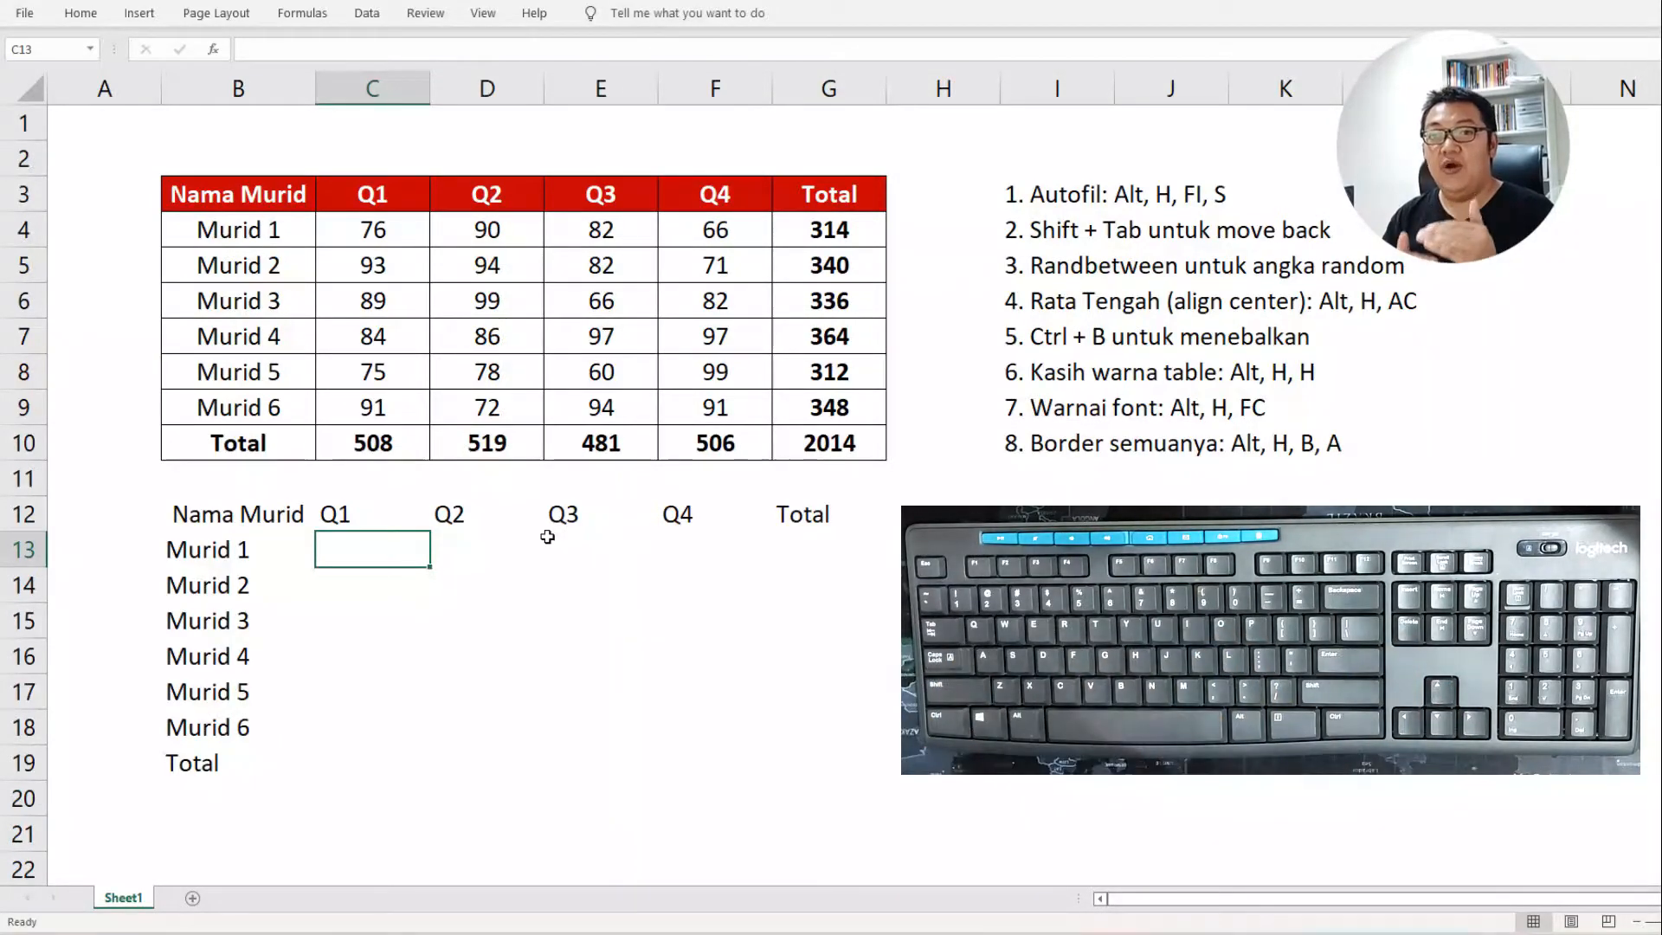
pyautogui.hotkey('shift', 'Right')
pyautogui.hotkey('shift', 'Right')
pyautogui.hotkey('shift', 'Right')
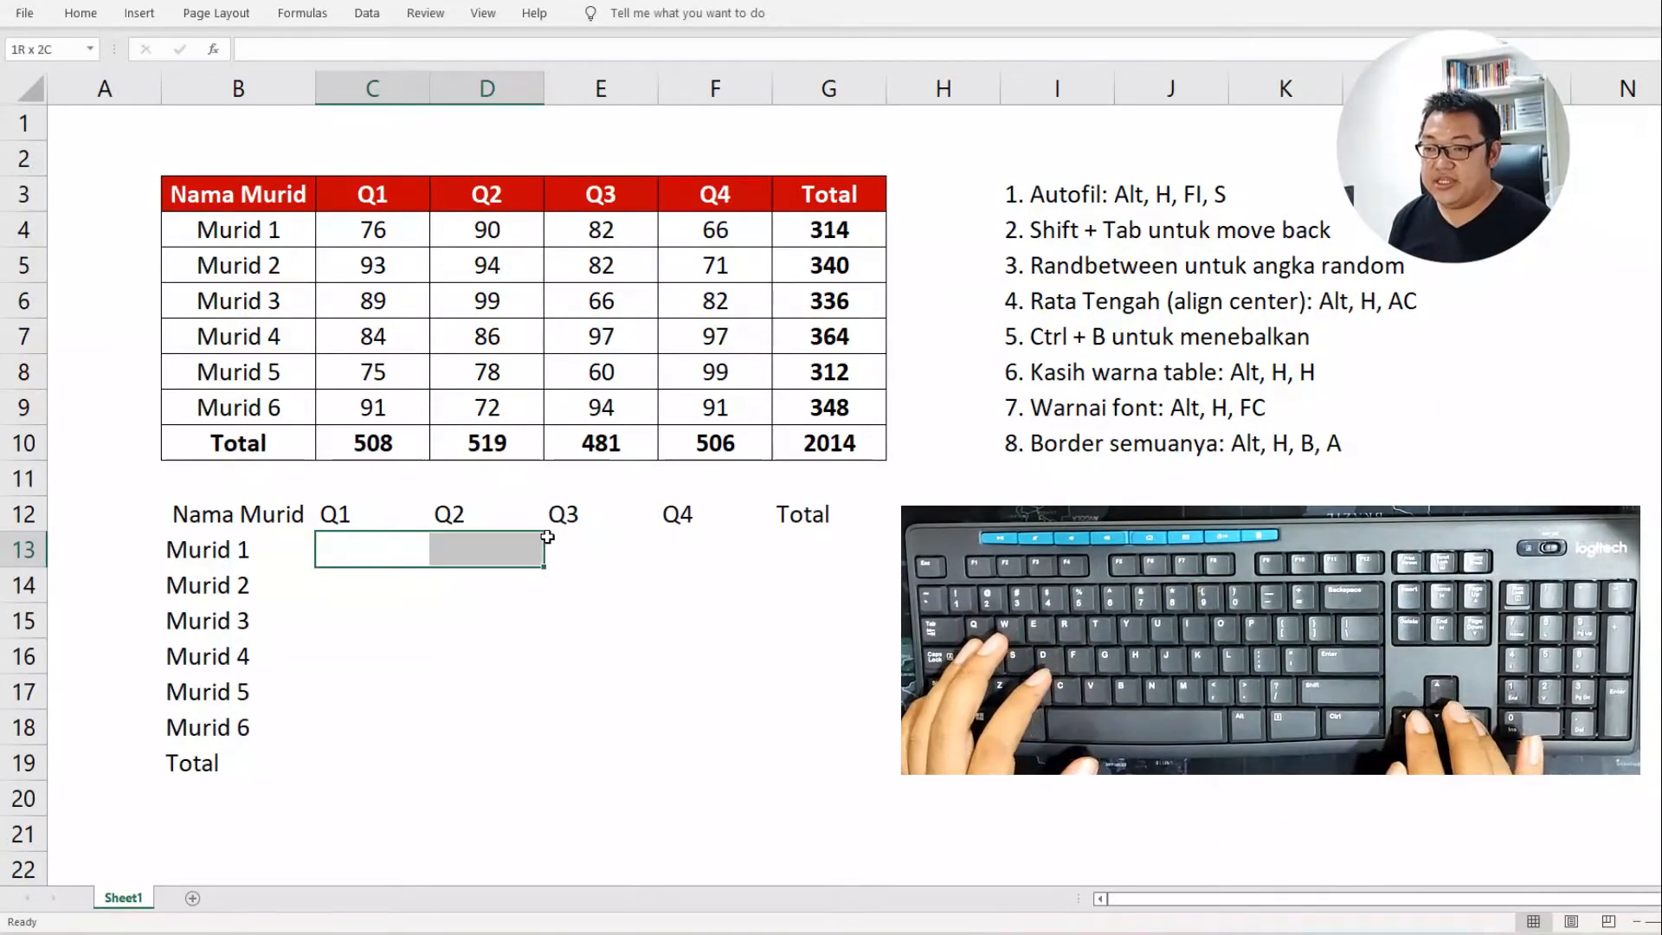
pyautogui.hotkey('shift', 'Down')
pyautogui.hotkey('shift', 'Down')
pyautogui.hotkey('shift', 'Down')
pyautogui.hotkey('shift', 'Down')
pyautogui.hotkey('shift', 'Down')
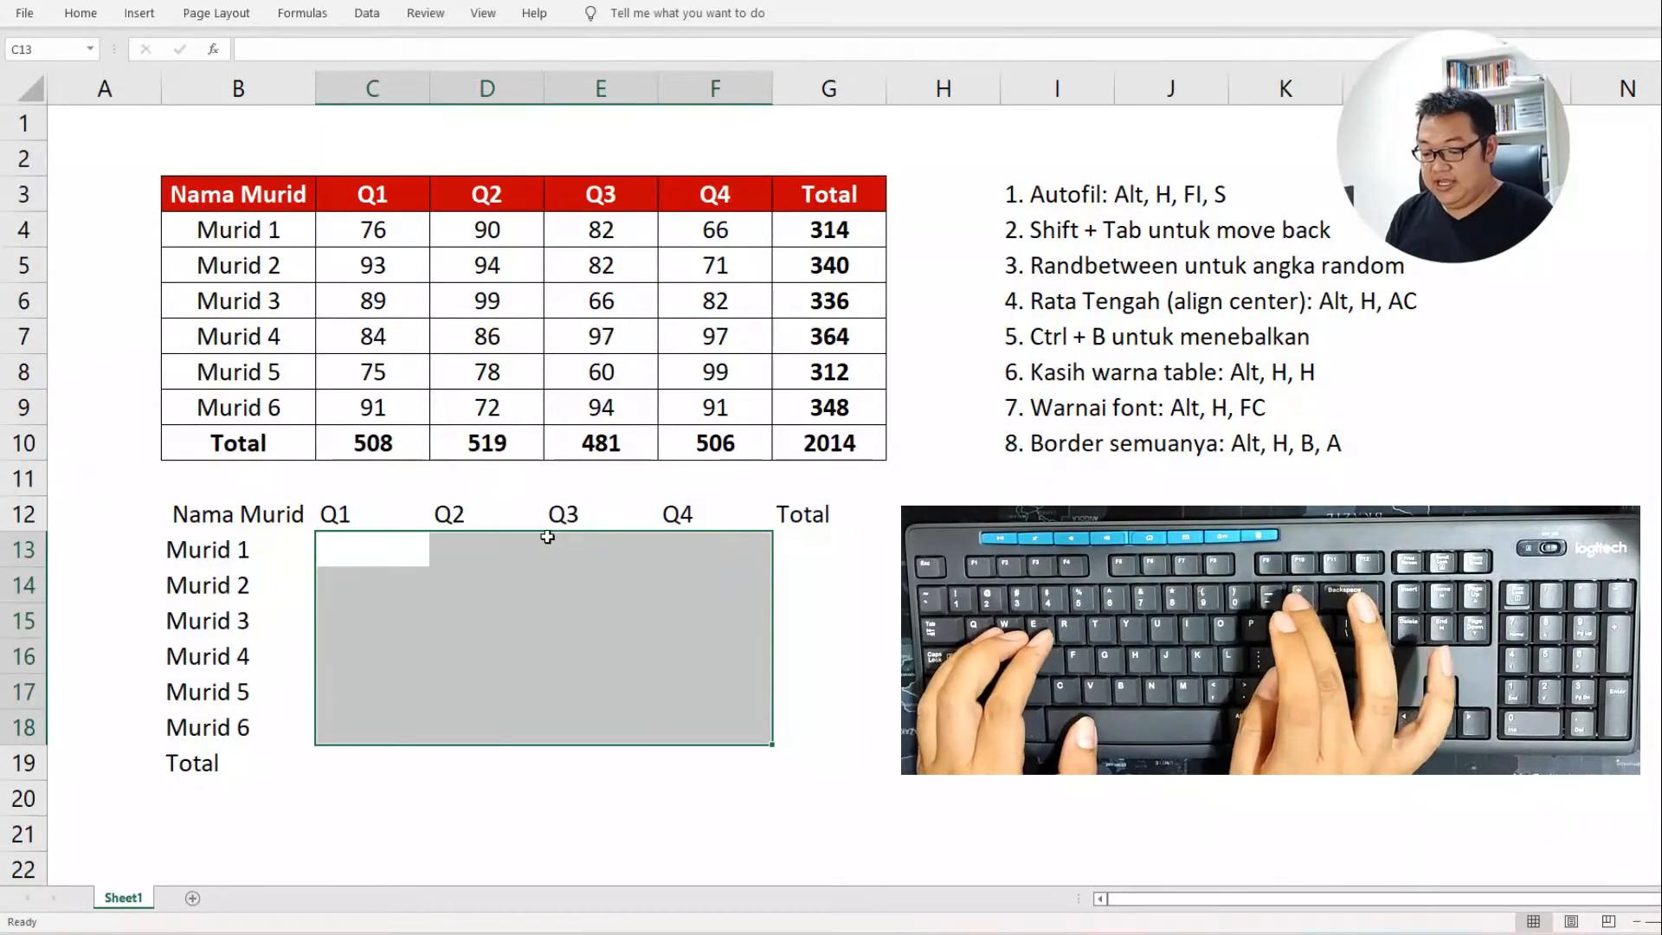
pyautogui.write('=randbe')
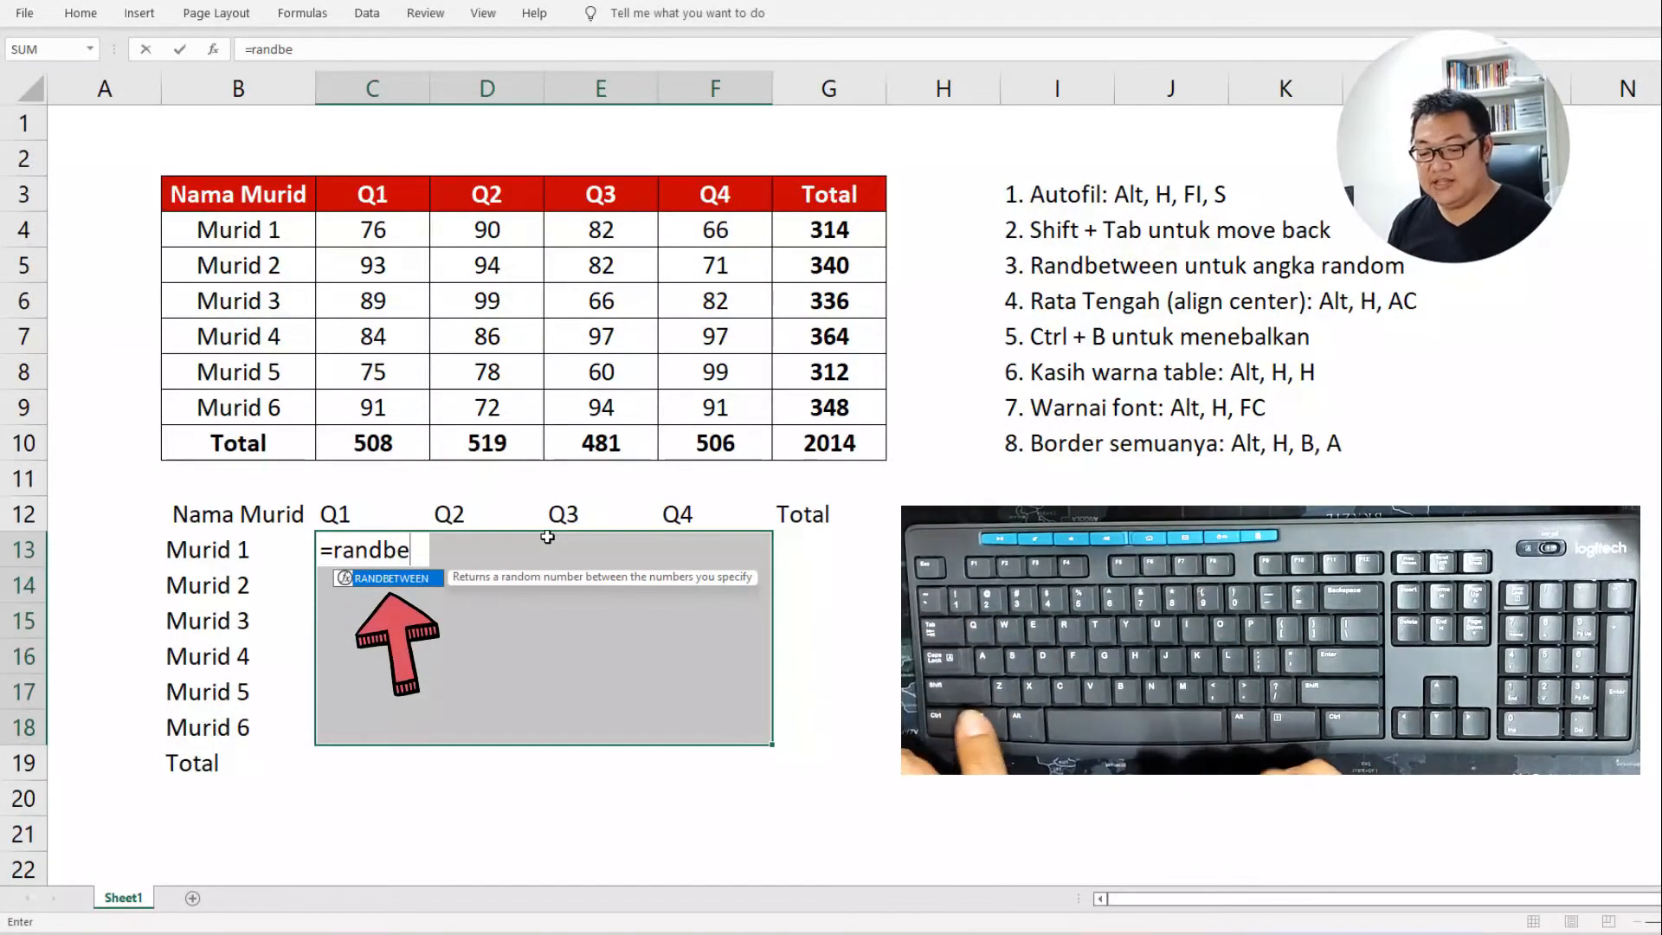
pyautogui.press('Tab')
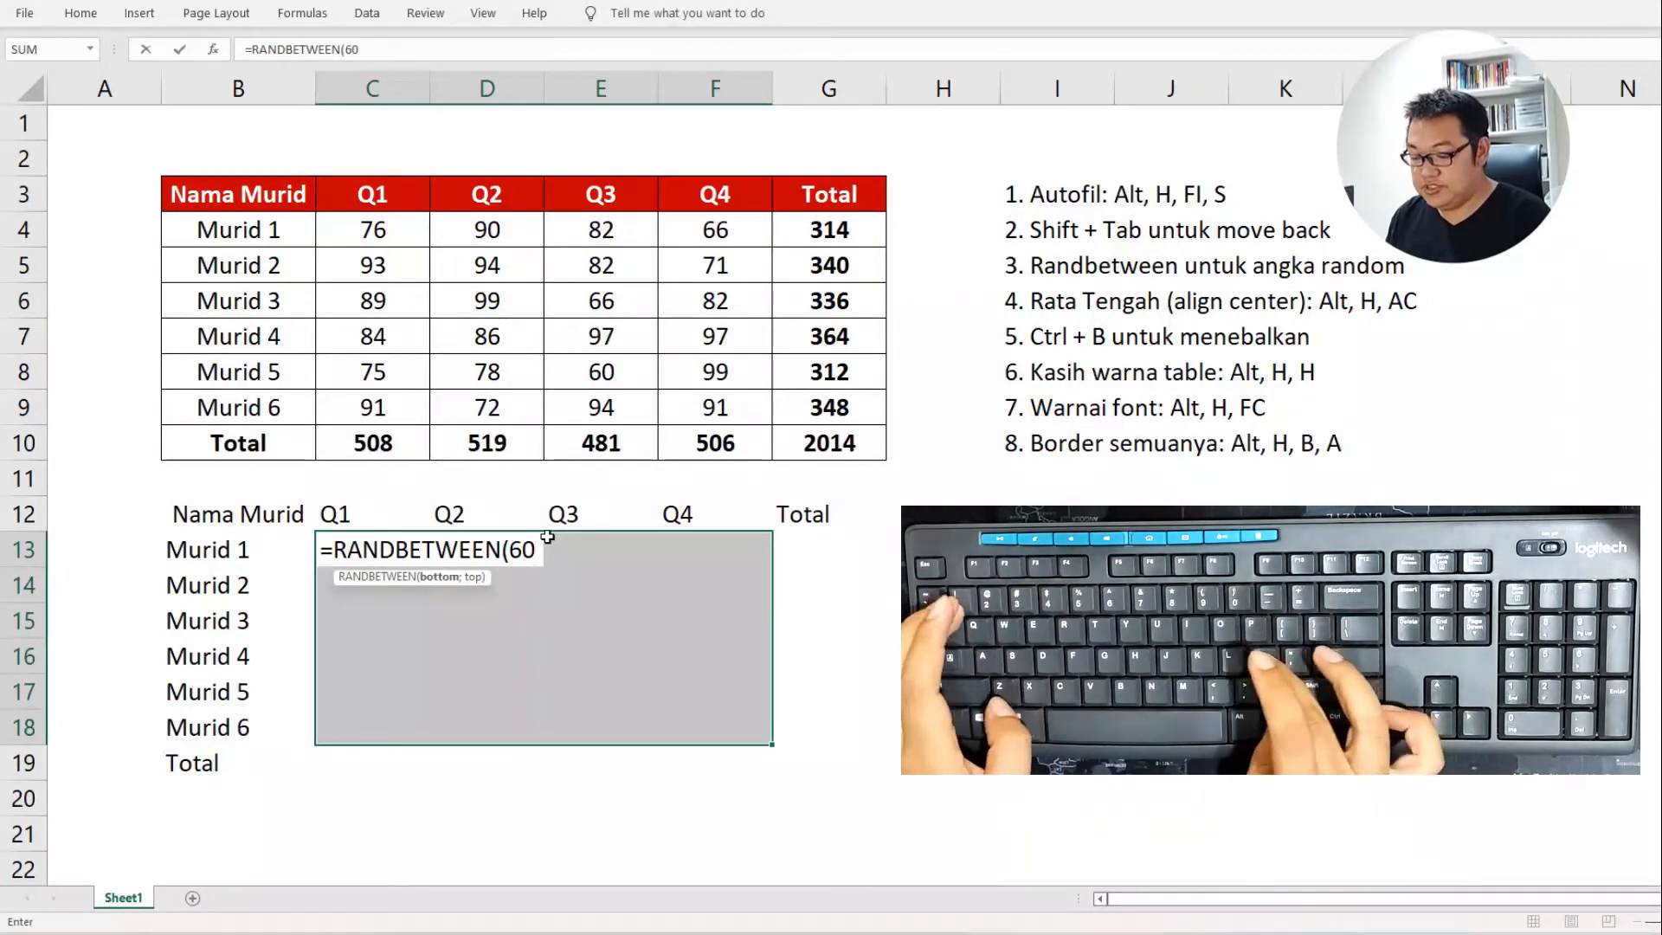
pyautogui.write(';100)')
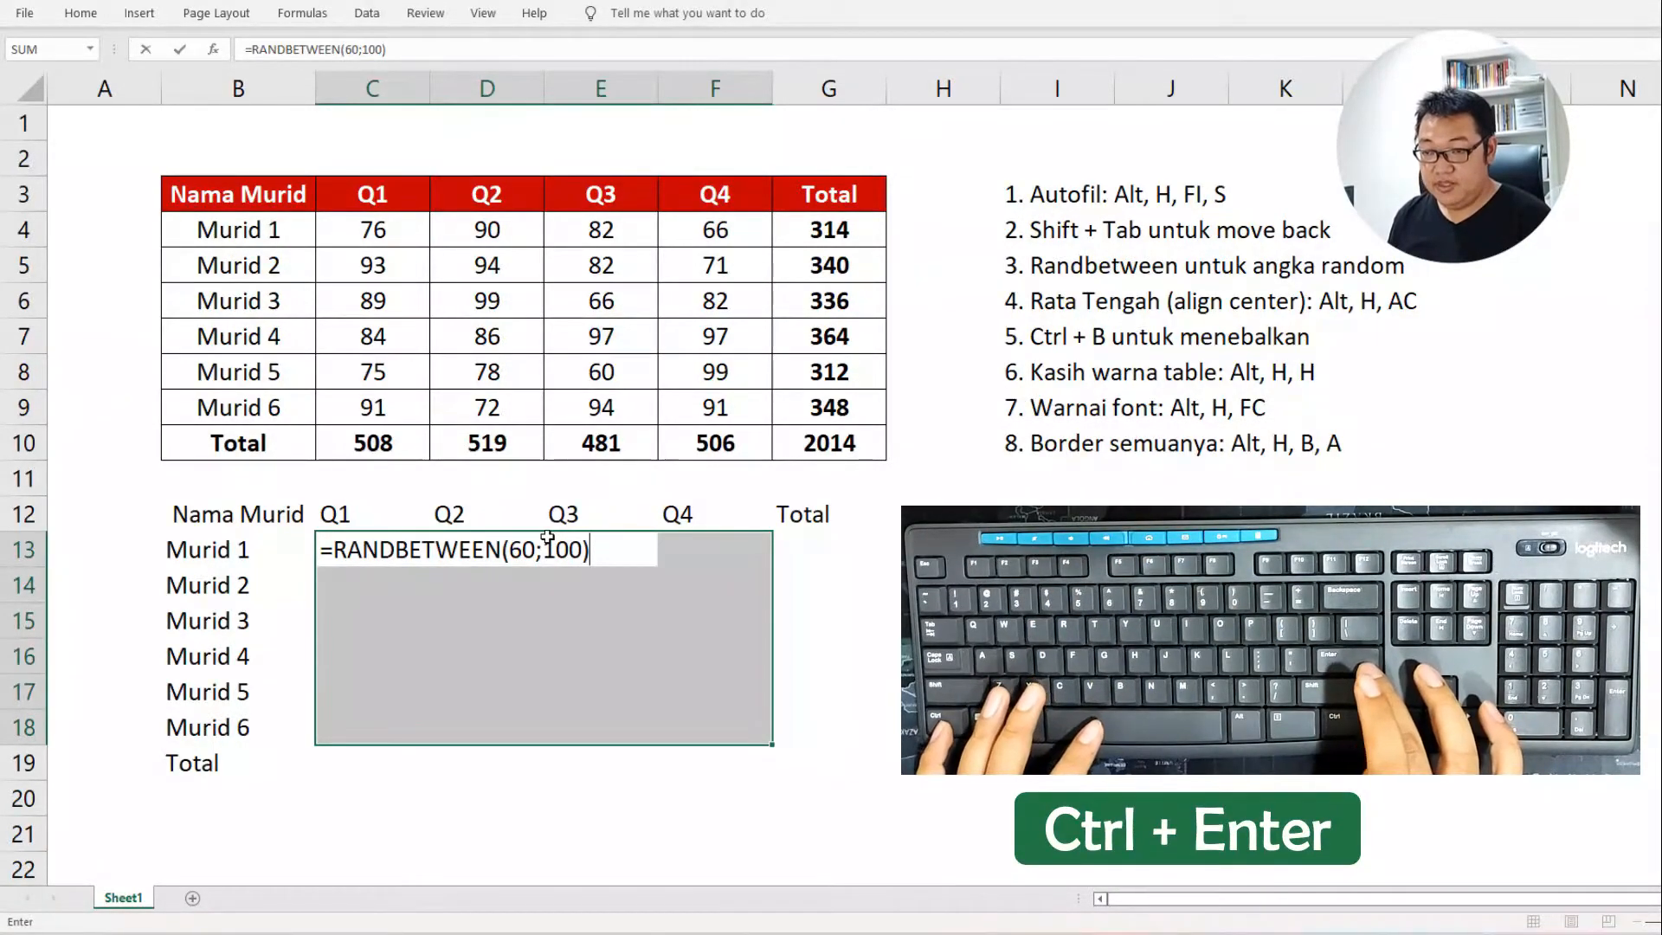
pyautogui.hotkey('ctrl', 'Return')
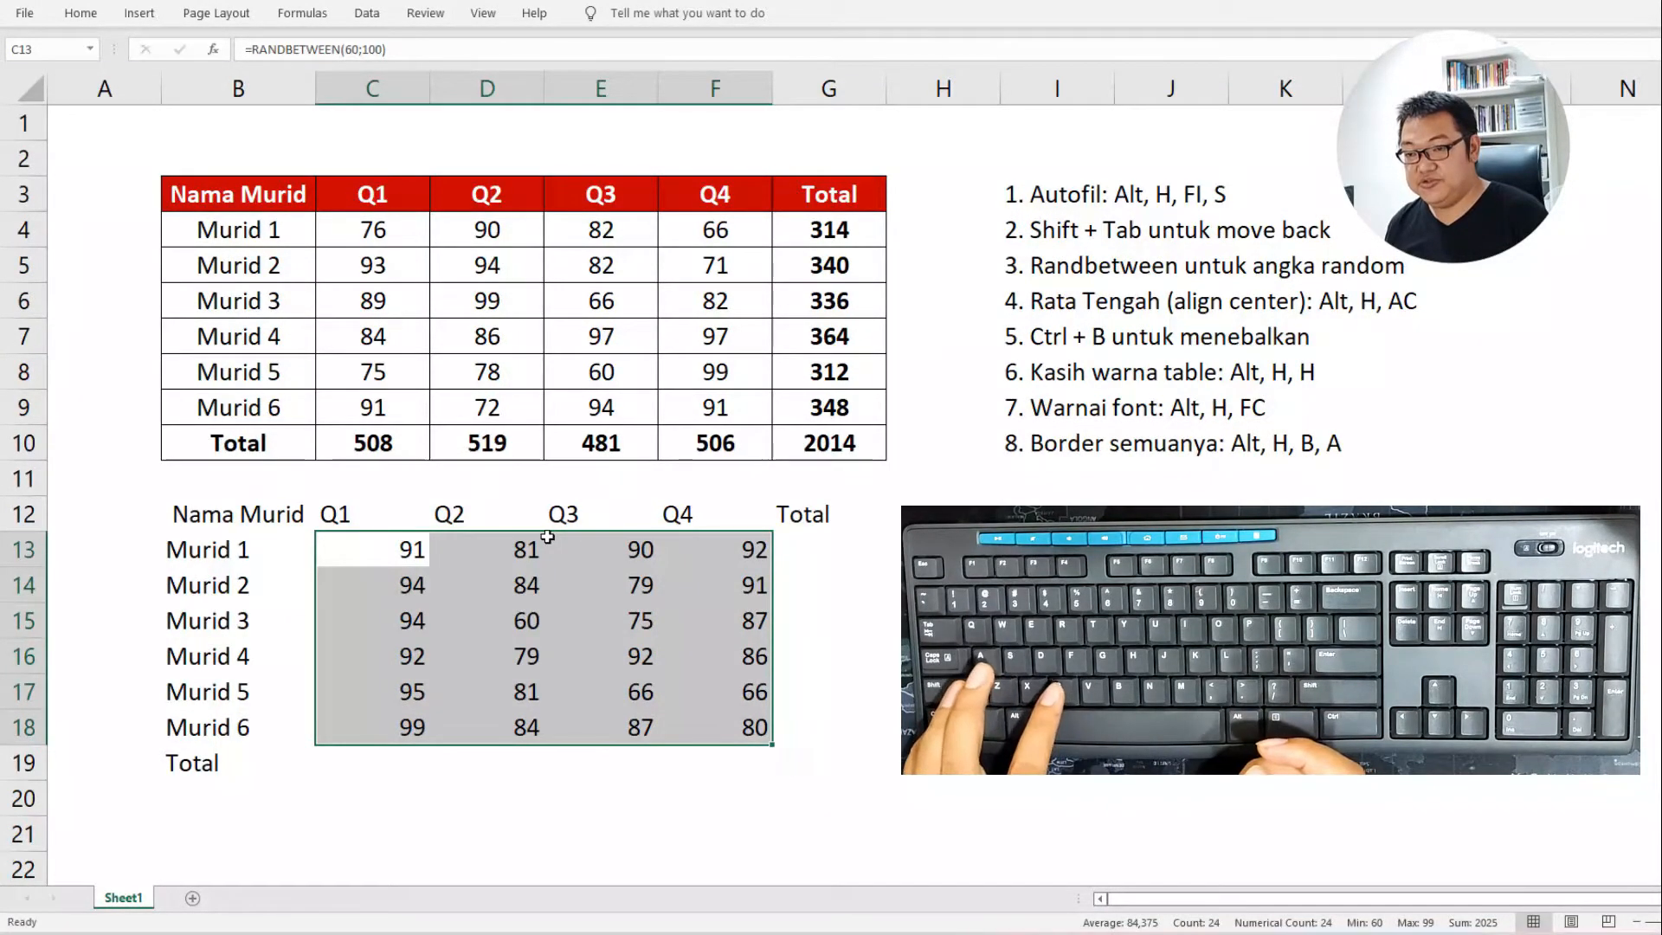
# Replace the RANDBETWEEN formulas in C13:F18 with fixed values by pasting values only, and check a few cells in column C.
pyautogui.hotkey('ctrl', 'c')
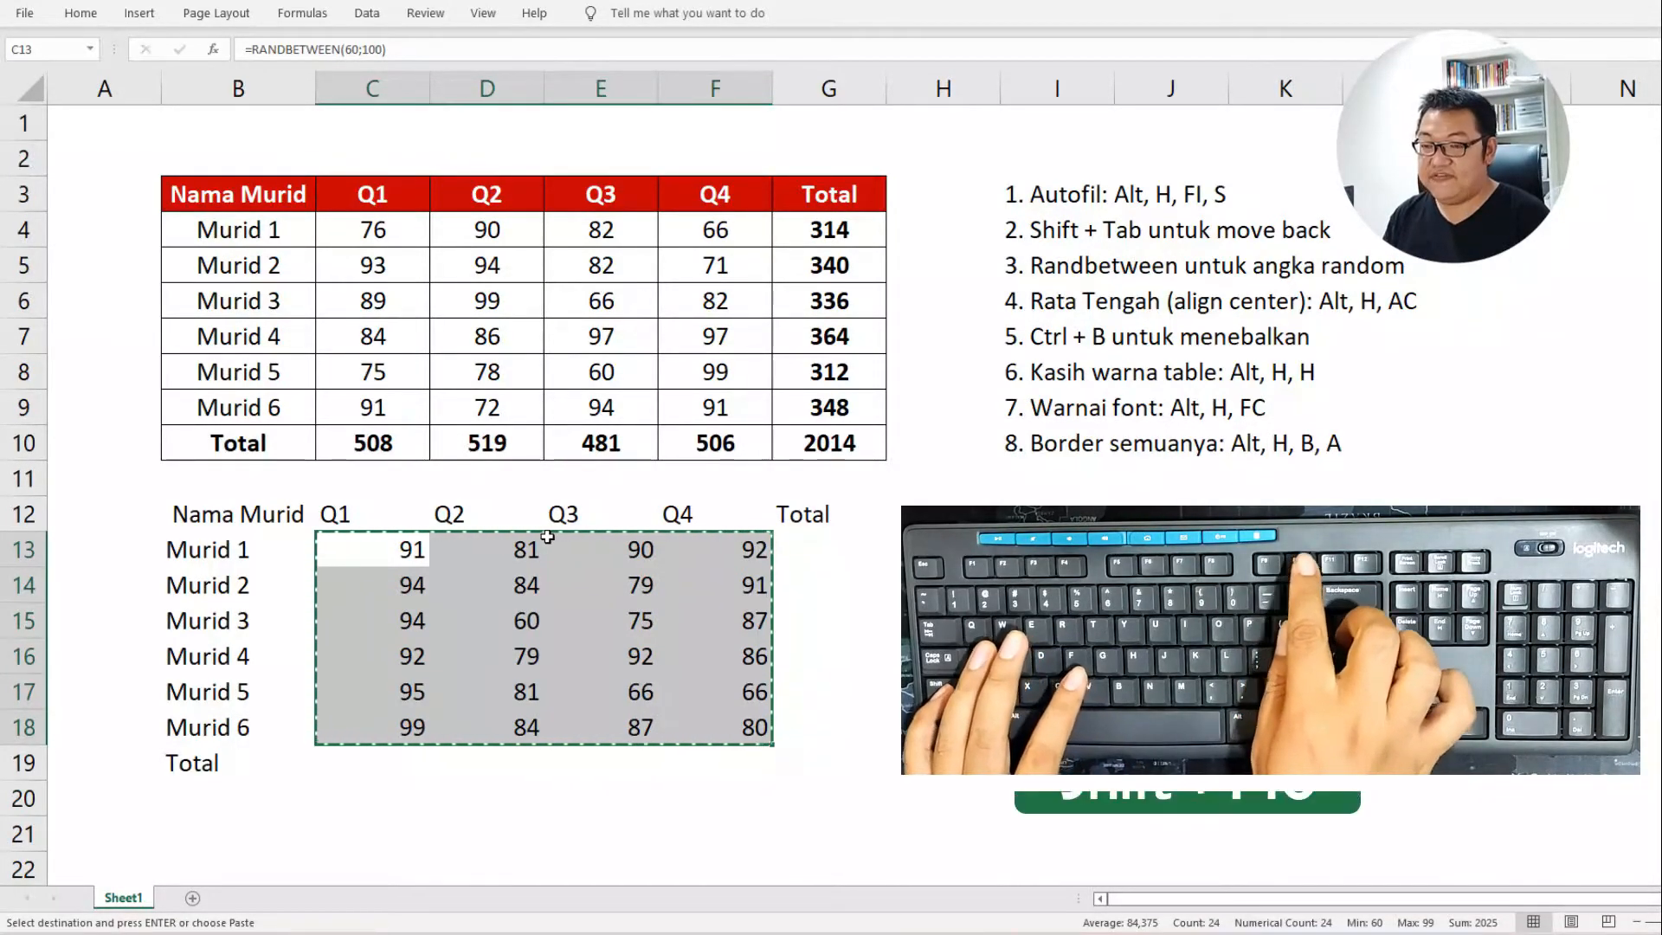
pyautogui.hotkey('shift', 'F10')
pyautogui.press('s')
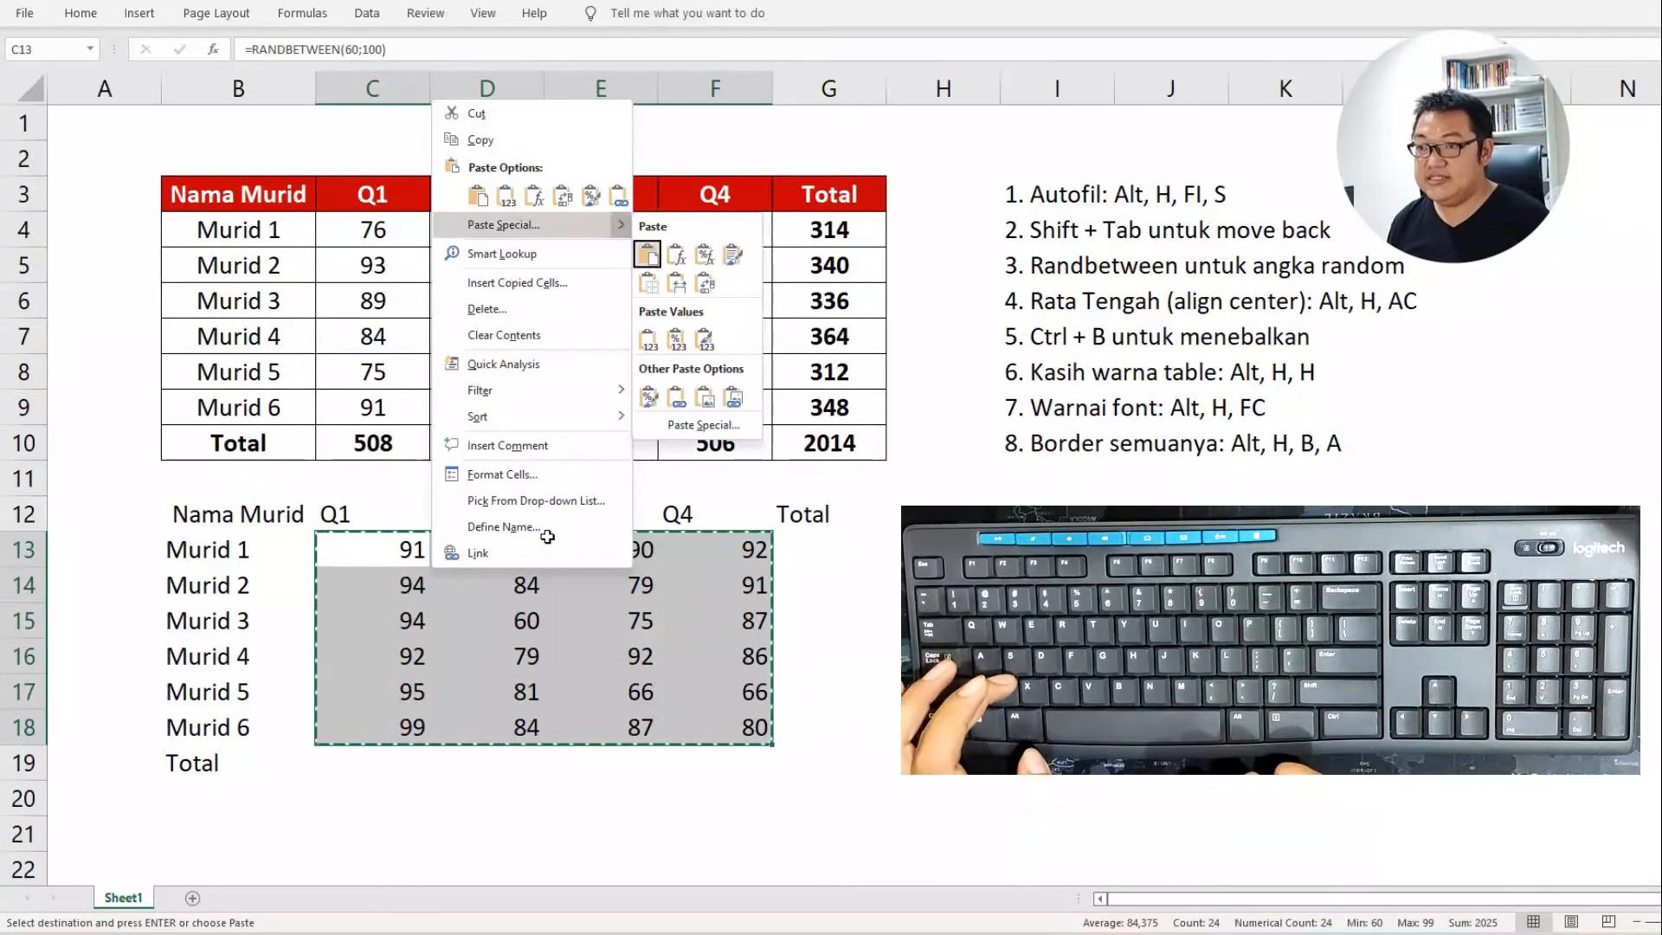
pyautogui.press('v')
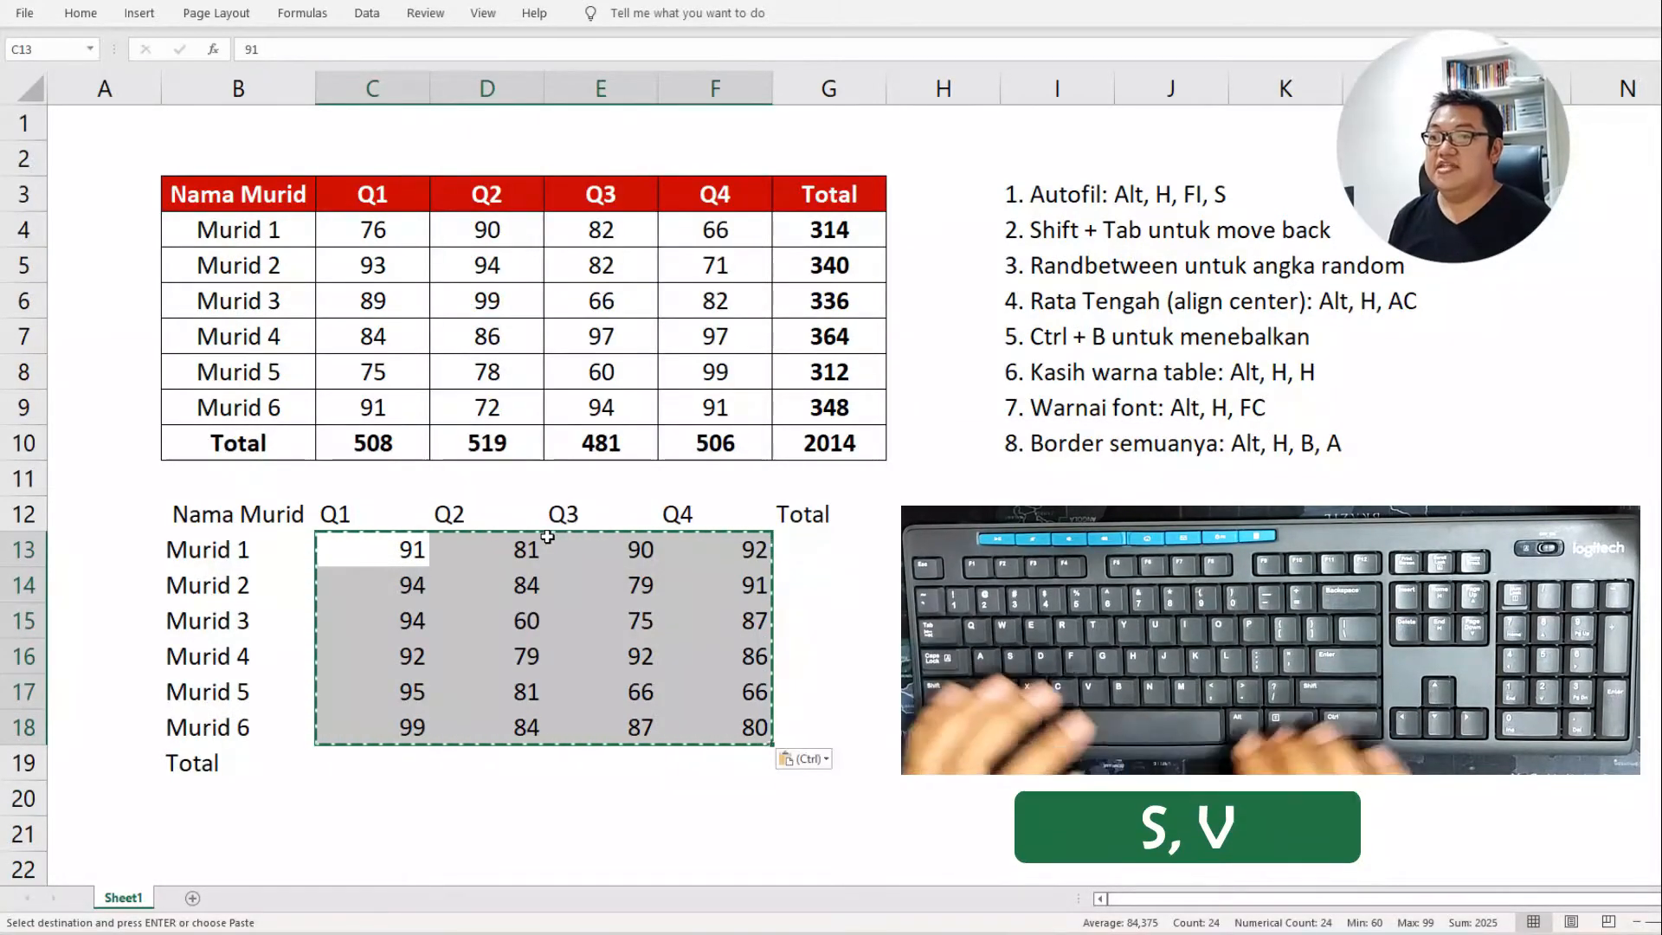
pyautogui.press('Down')
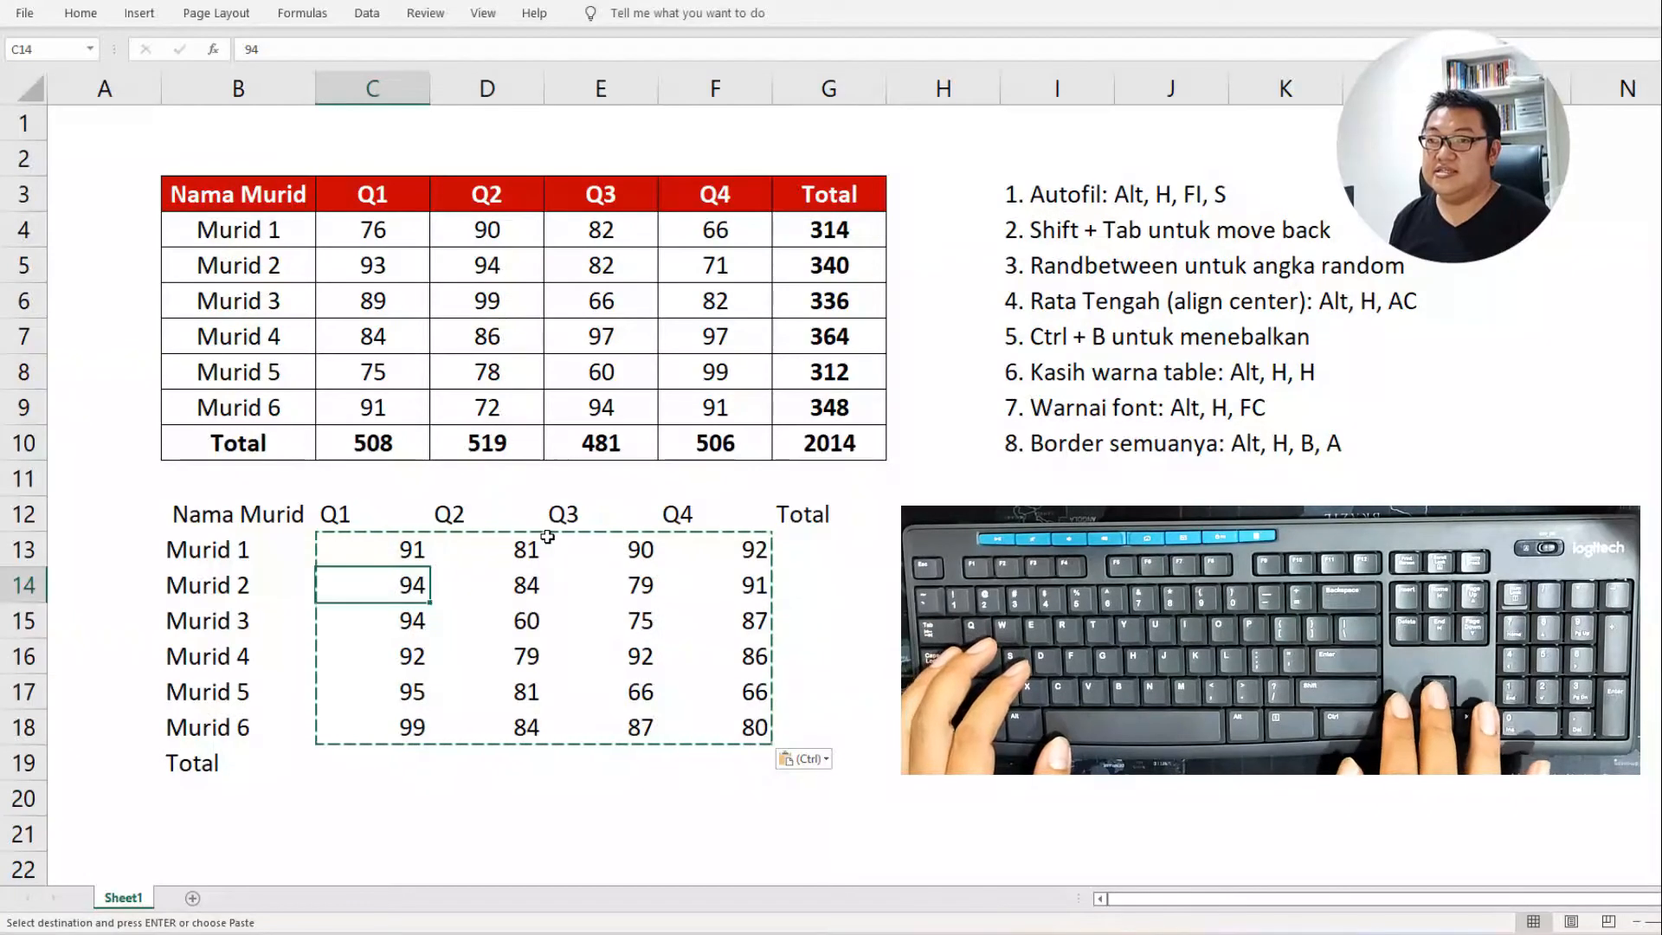
pyautogui.press('Up')
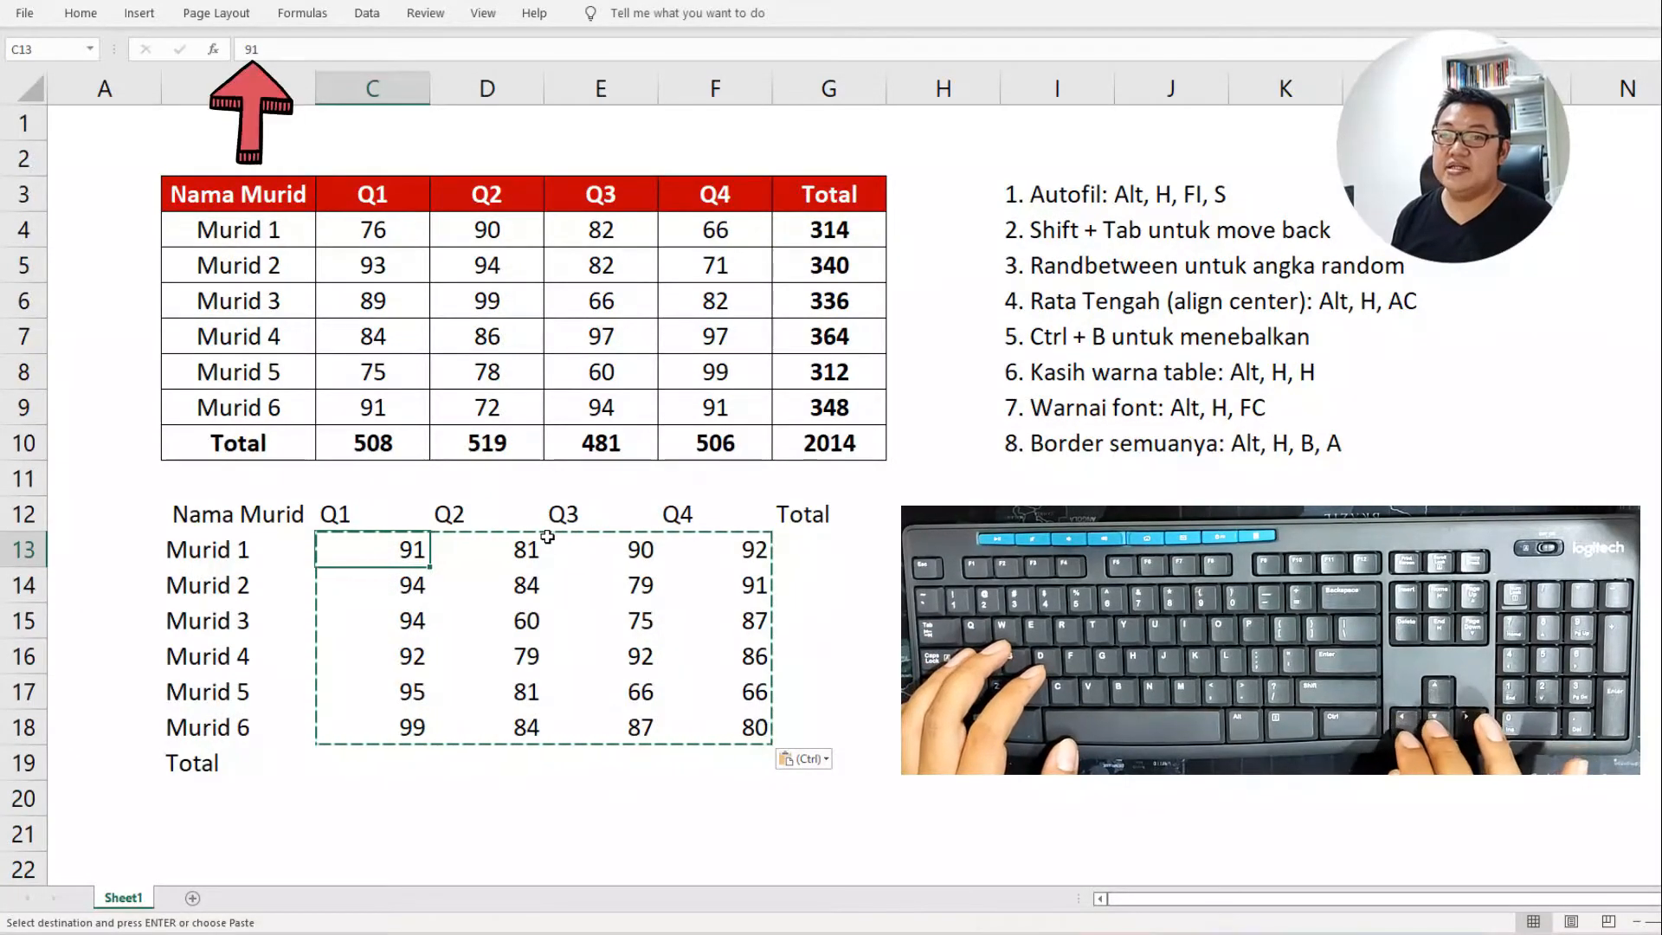
pyautogui.press('Down')
pyautogui.press('Down')
pyautogui.press('Up')
pyautogui.press('Up')
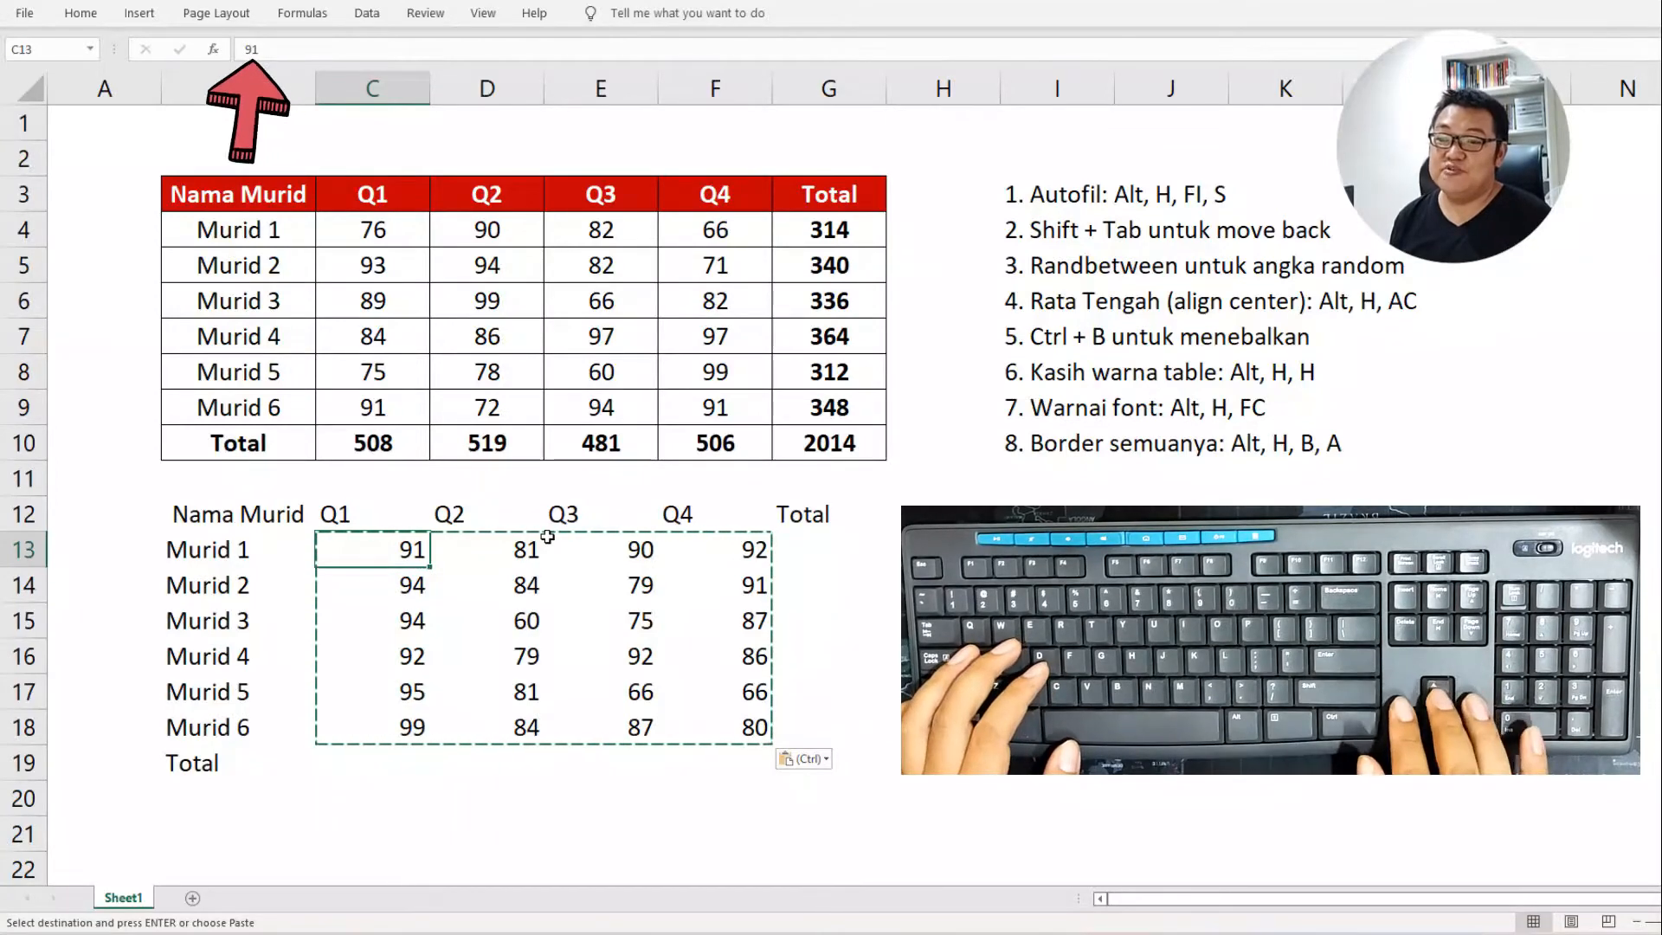
# Total the Q1 scores in C19 with the formula =SUM(C13:C18).
pyautogui.press('Tab')
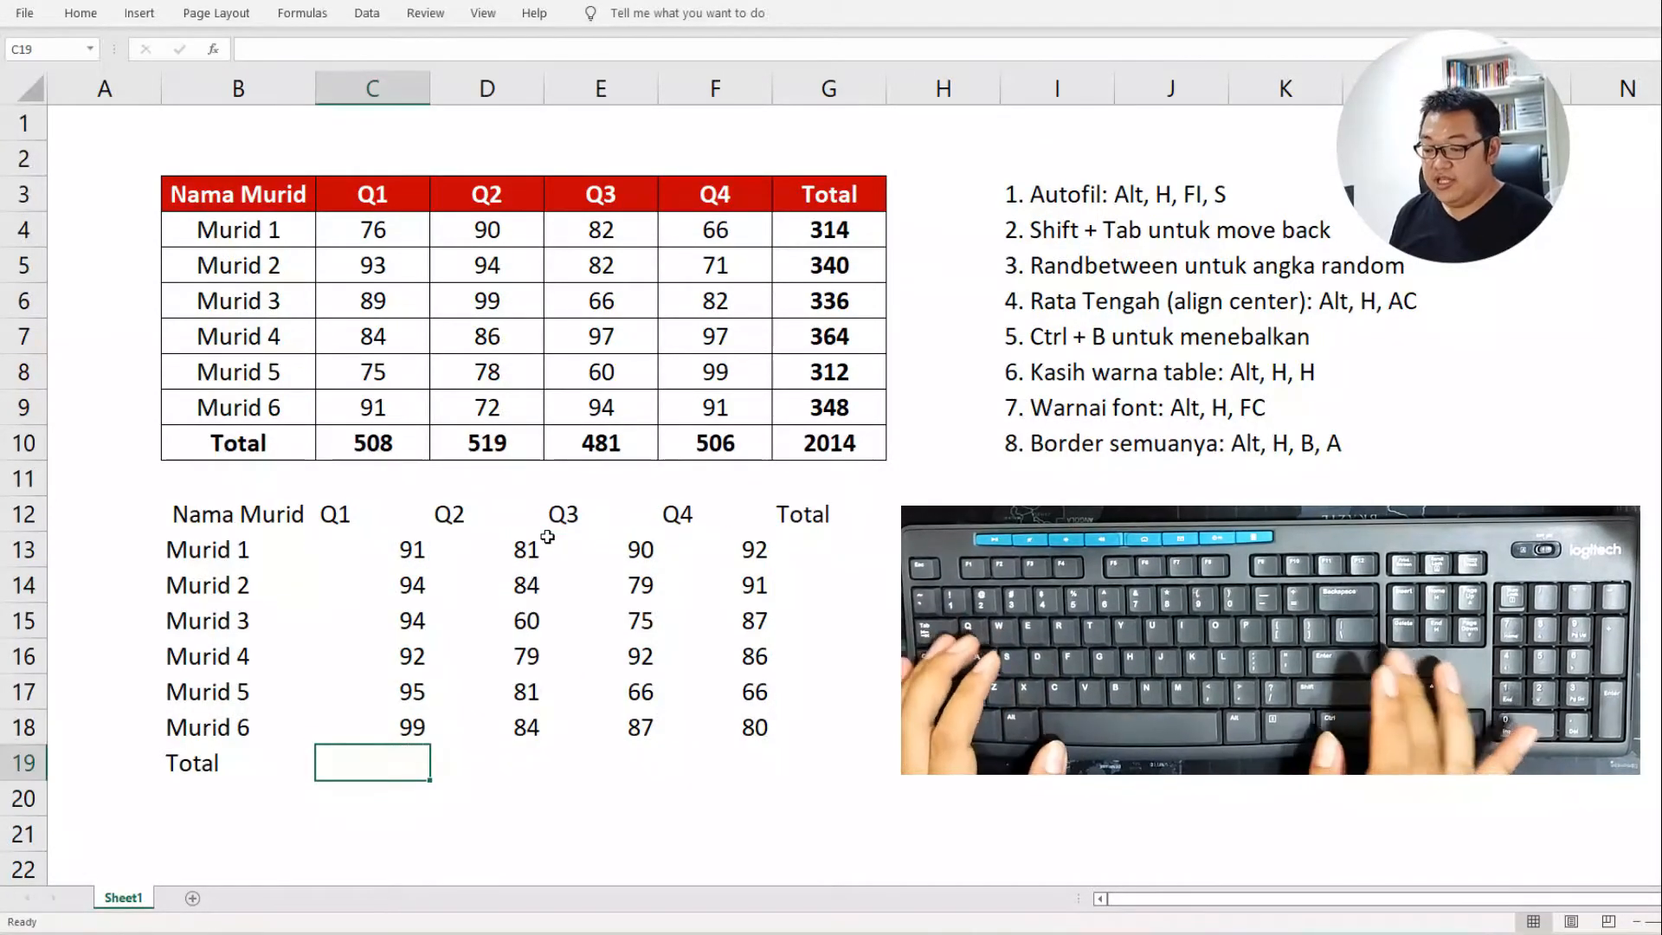
pyautogui.write('=sum')
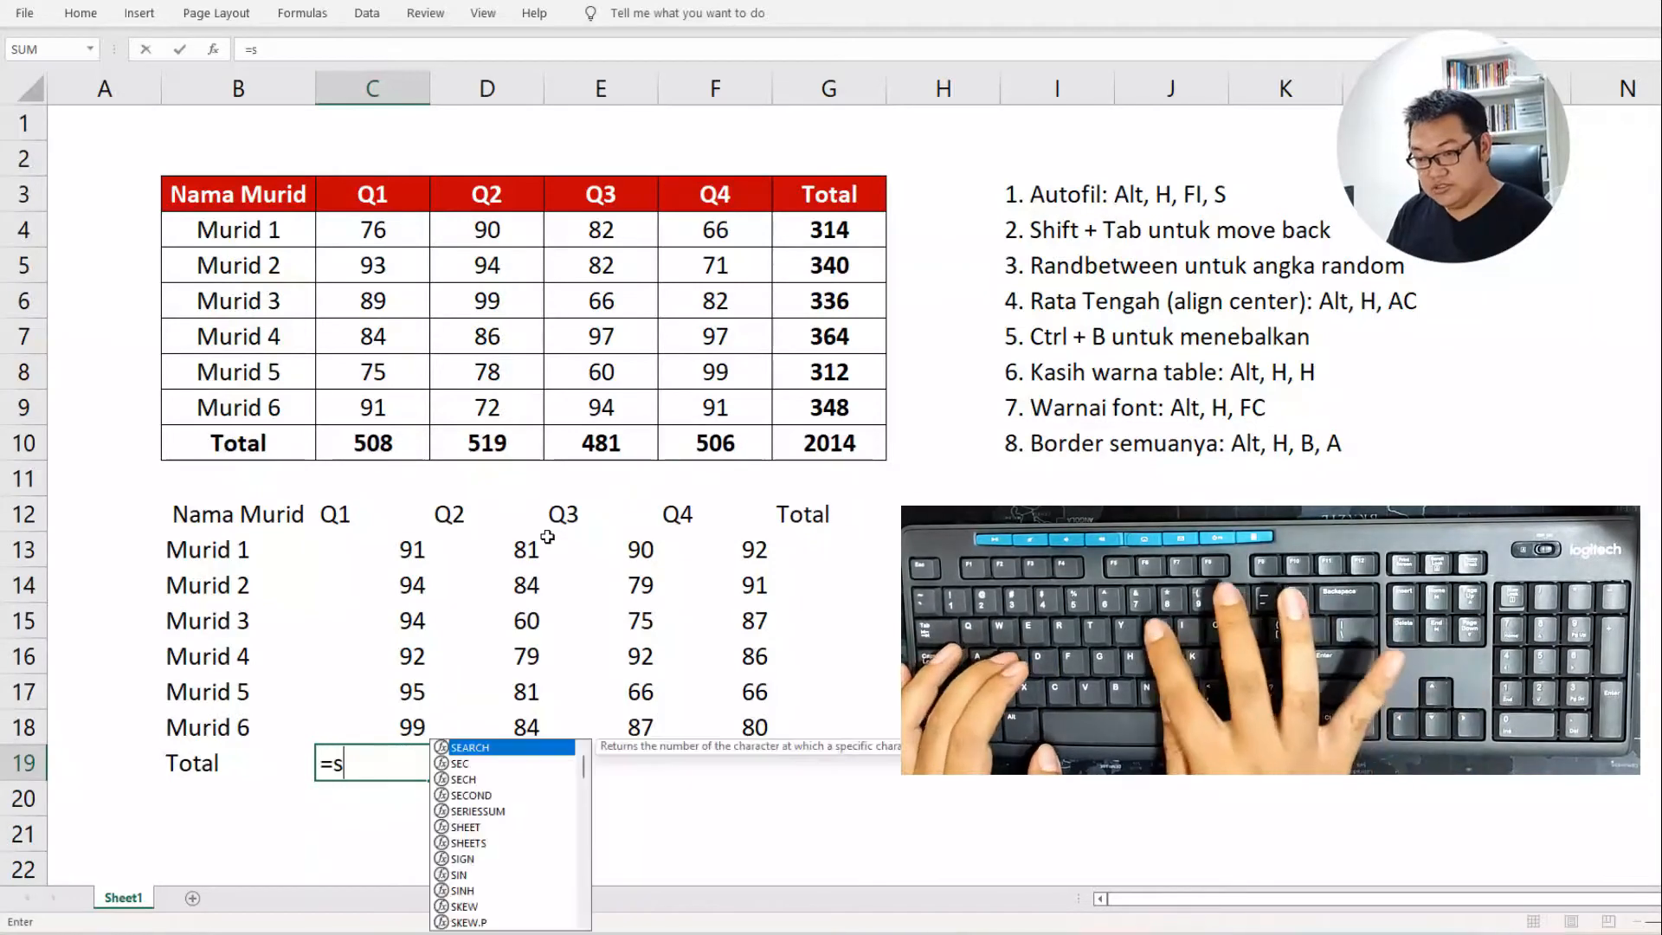
pyautogui.press('Tab')
pyautogui.press('Up')
pyautogui.hotkey('shift', 'Up')
pyautogui.hotkey('shift', 'Up')
pyautogui.hotkey('shift', 'Up')
pyautogui.hotkey('shift', 'Up')
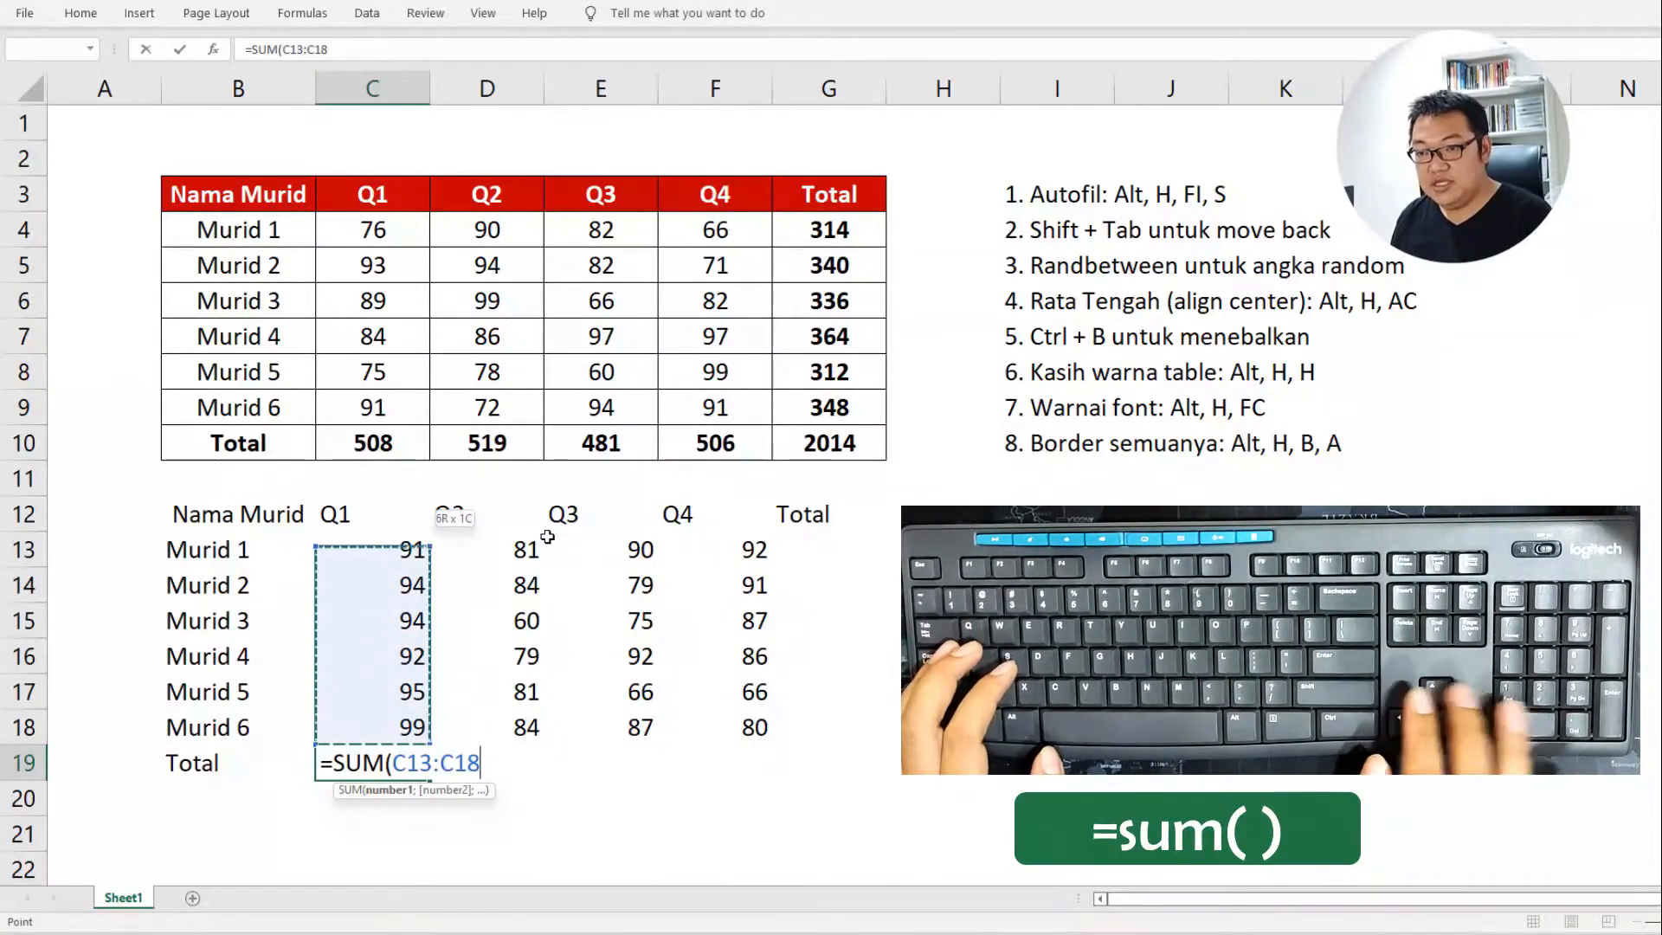
pyautogui.press('Return')
# Try extending the Q1 total across row 19 to F19, and clear the row's totals again.
pyautogui.press('Up')
pyautogui.hotkey('shift', 'Right')
pyautogui.hotkey('shift', 'Right')
pyautogui.hotkey('shift', 'Right')
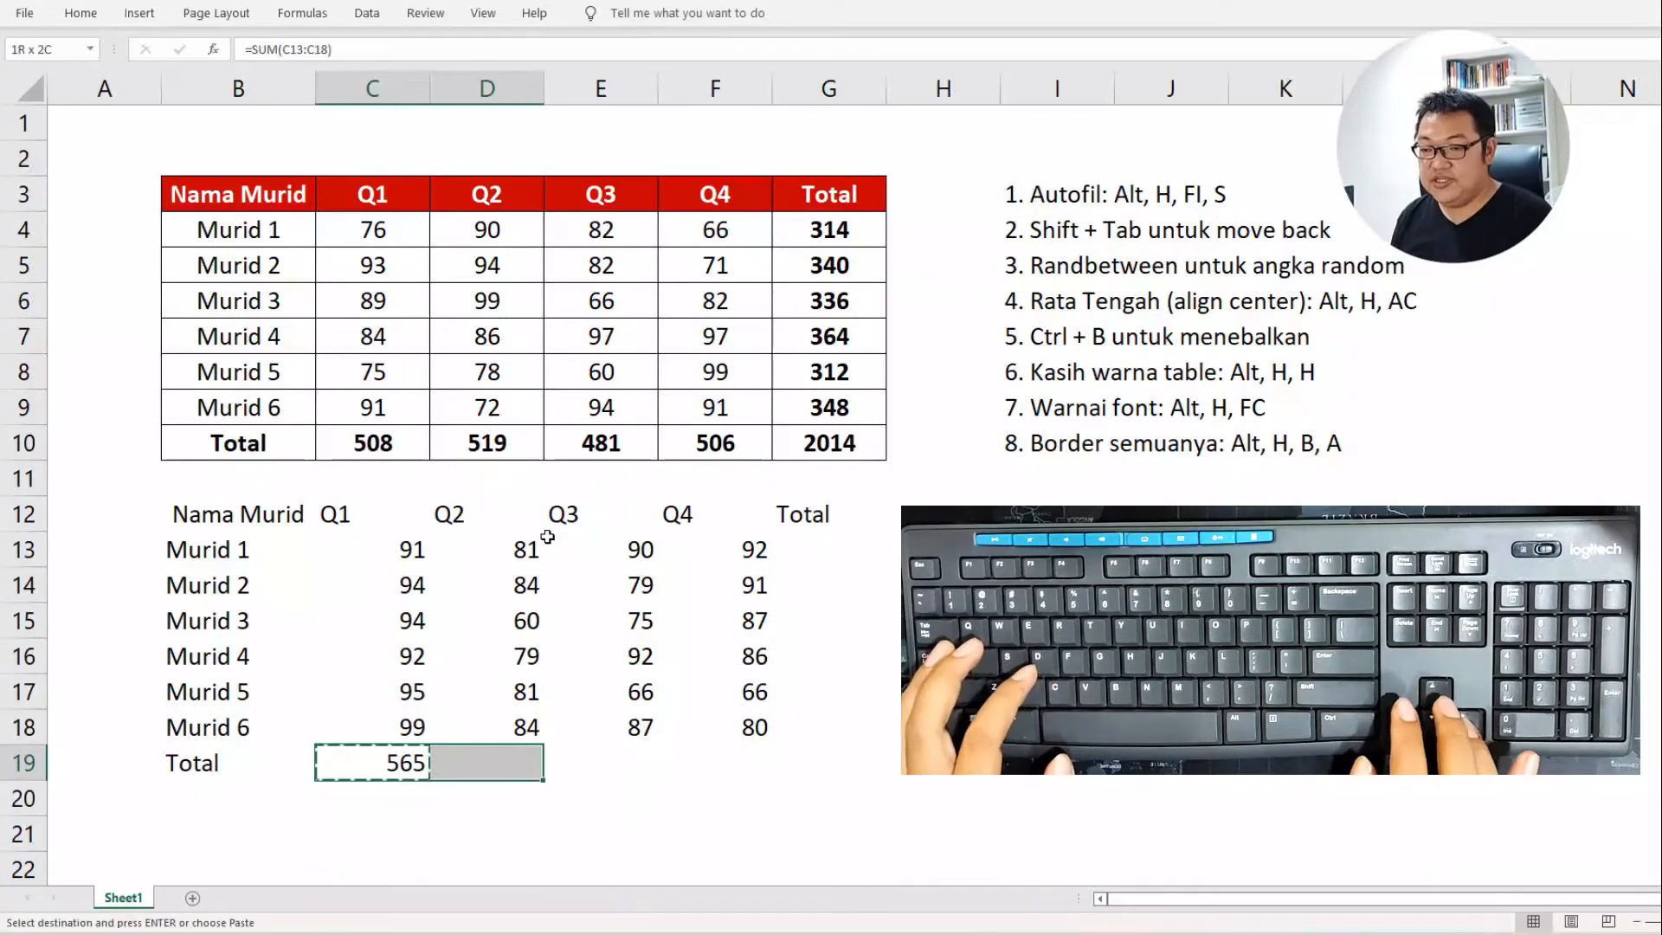
pyautogui.press('Delete')
pyautogui.press('Left')
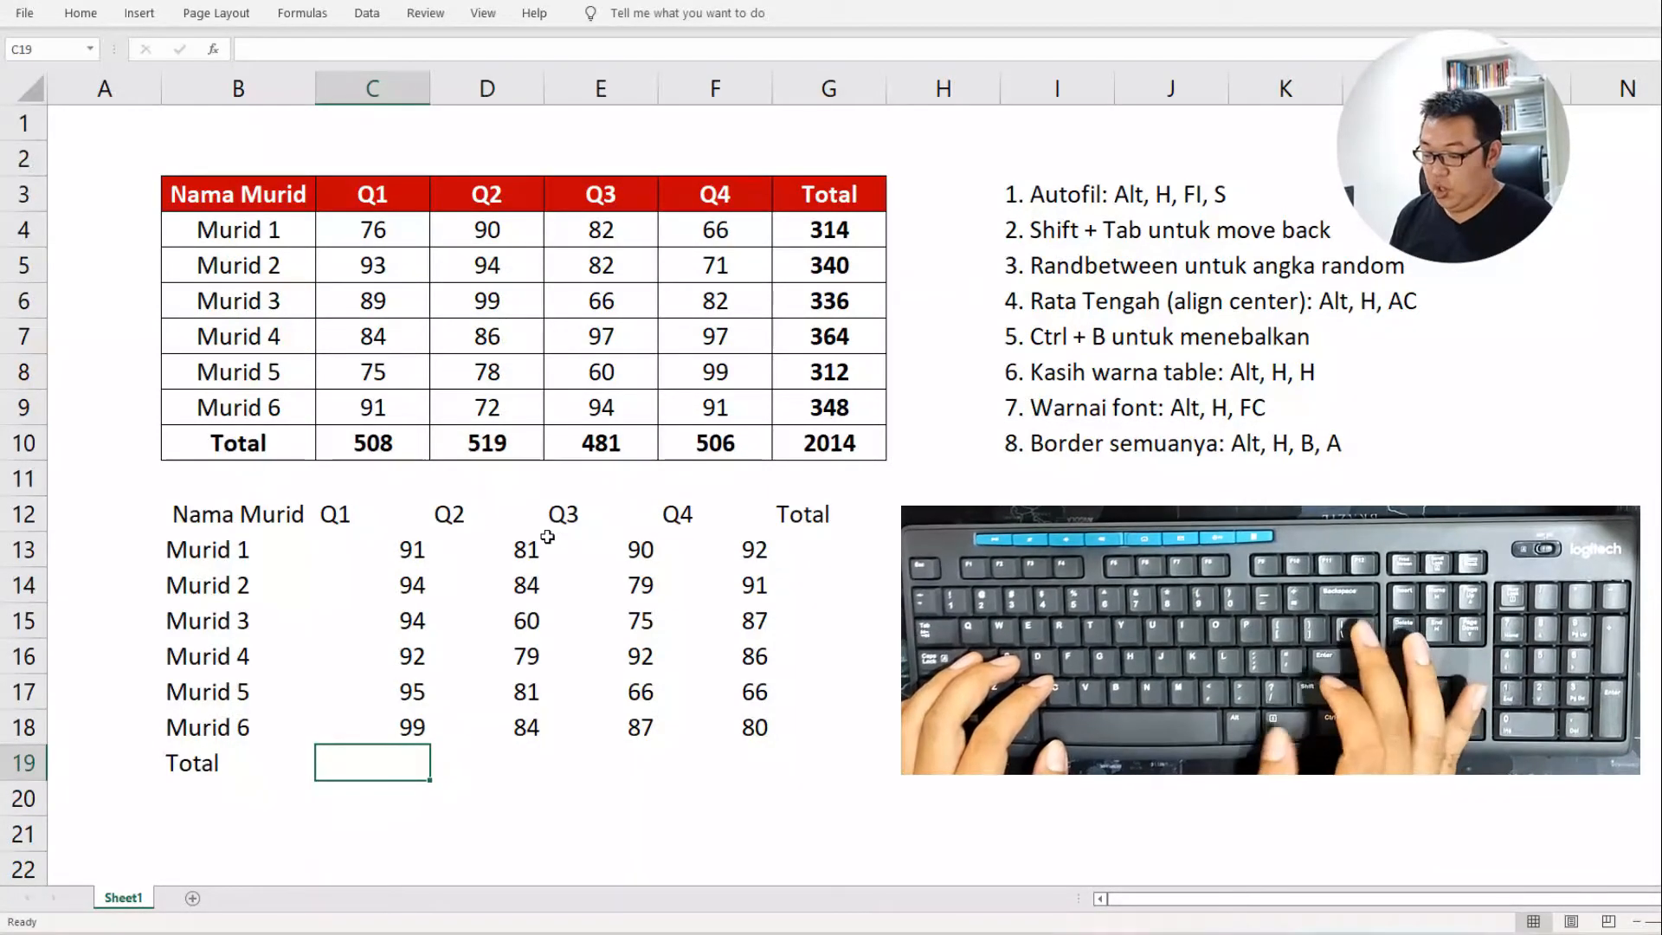
# Insert an AutoSum of C13:C18 in the Total row's Q1 cell, C19.
pyautogui.hotkey('alt', '=')
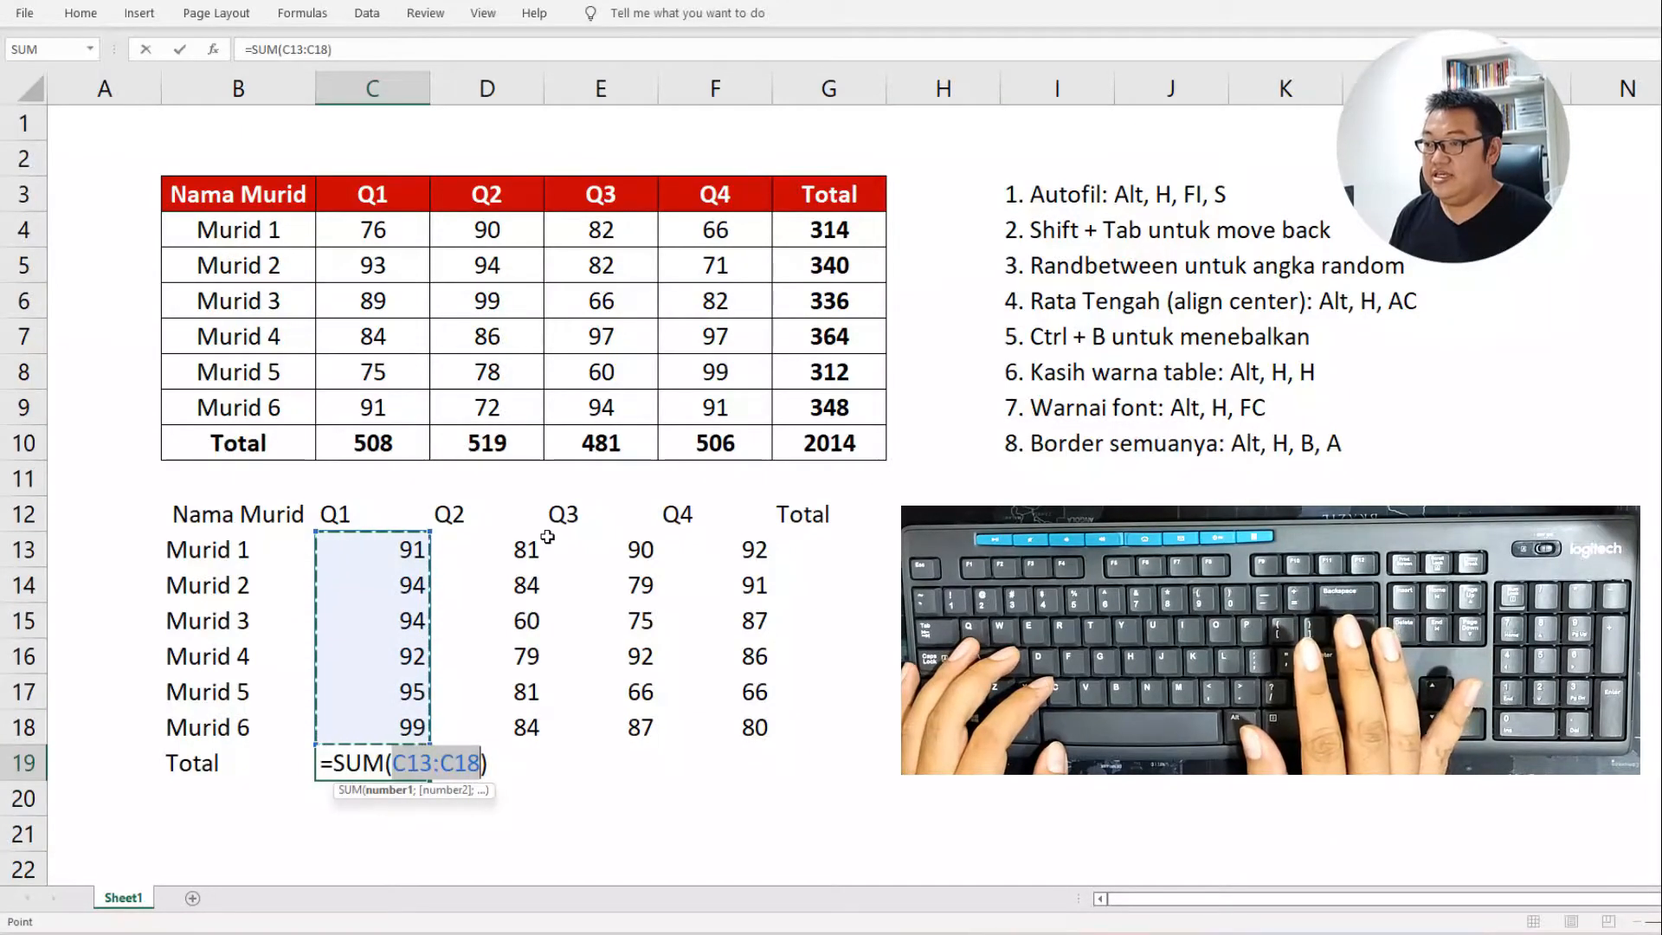
pyautogui.press('Return')
pyautogui.press('Up')
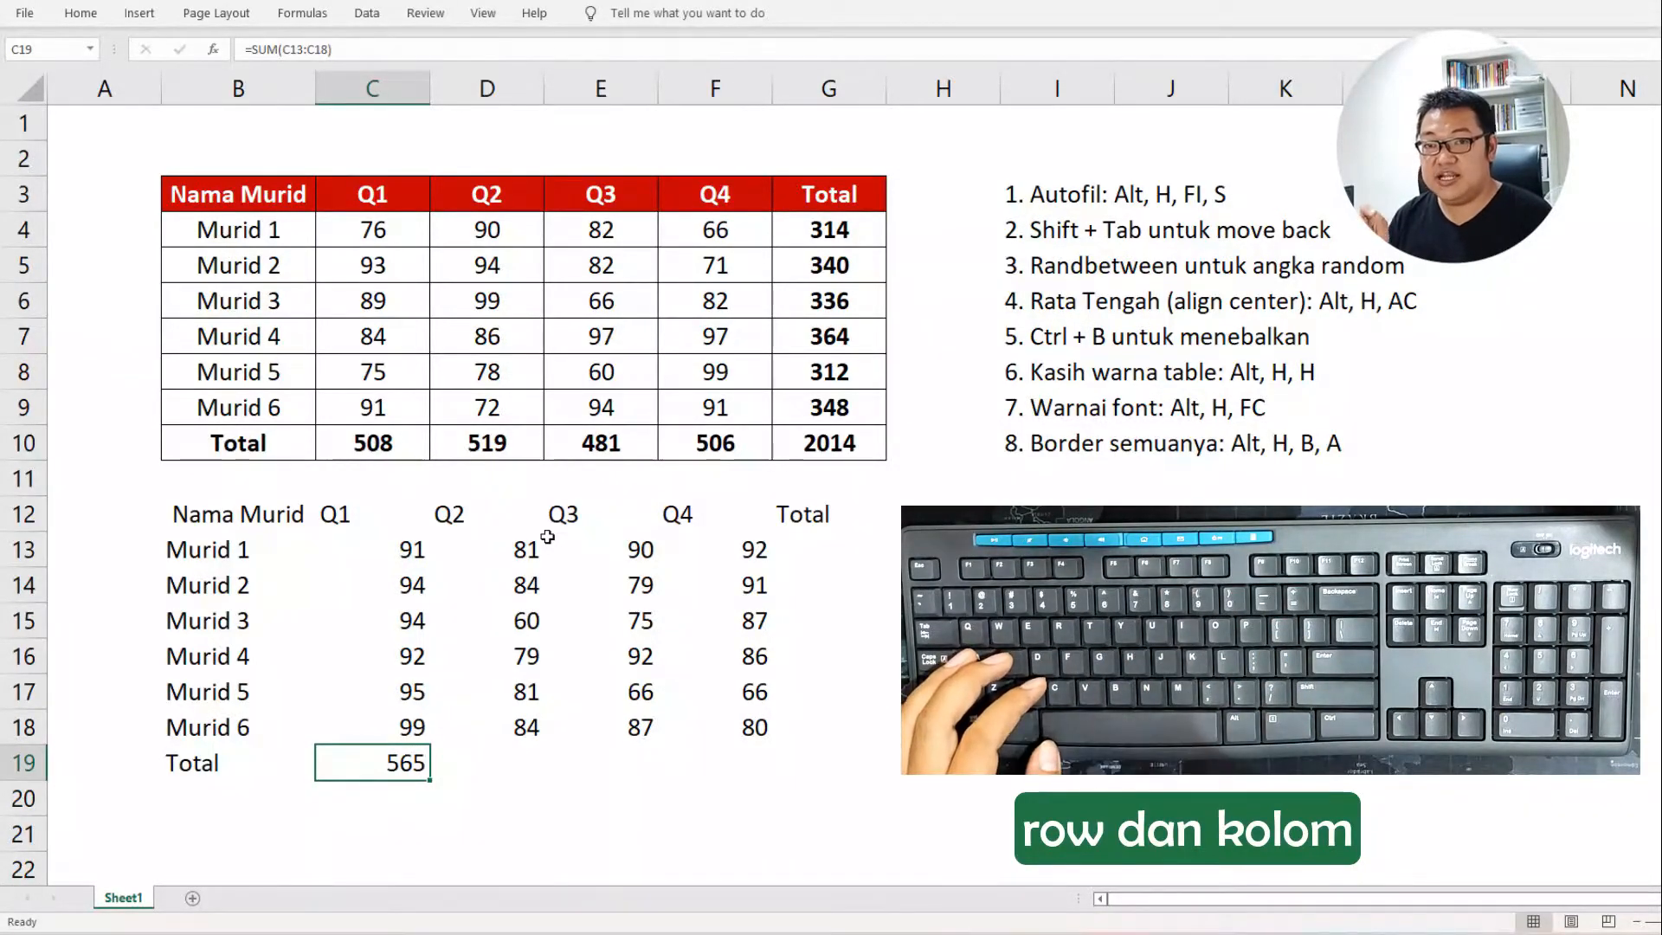
# Clear the Q1 total in C19 and AutoSum the range C13:G19 to fill the Total row and Total column at once.
pyautogui.press('Up')
pyautogui.press('Up')
pyautogui.press('Up')
pyautogui.press('Up')
pyautogui.press('Up')
pyautogui.press('Up')
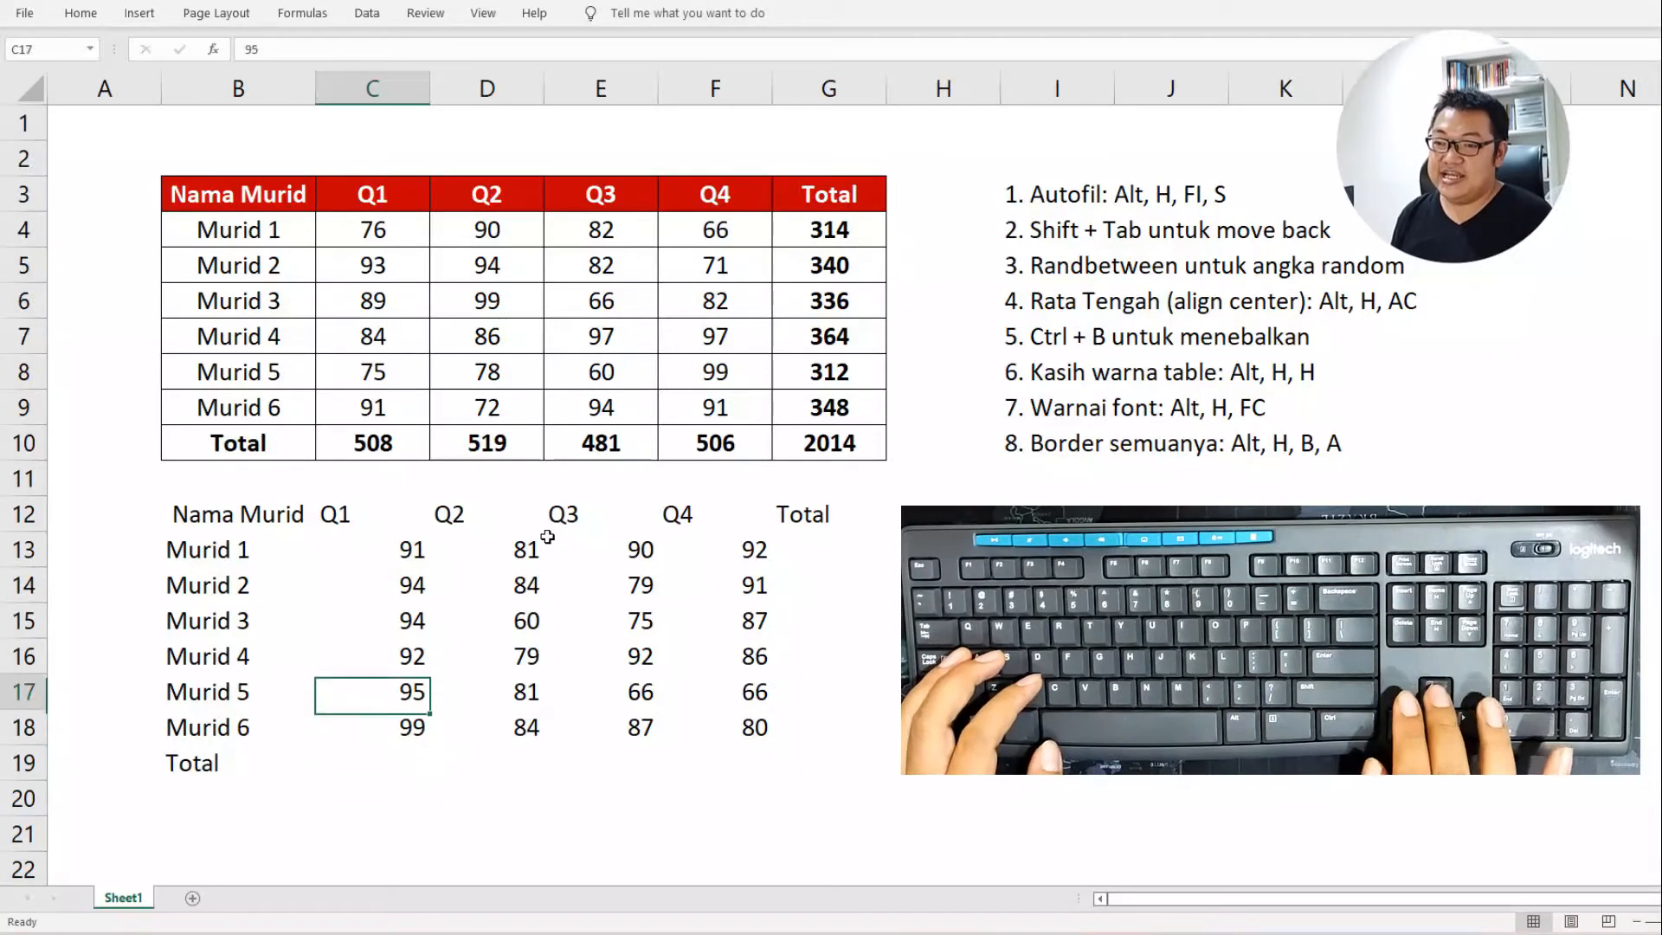
pyautogui.hotkey('shift', 'Right')
pyautogui.hotkey('shift', 'Right')
pyautogui.hotkey('shift', 'Right')
pyautogui.hotkey('shift', 'Right')
pyautogui.hotkey('shift', 'Down')
pyautogui.hotkey('shift', 'Down')
pyautogui.hotkey('shift', 'Down')
pyautogui.hotkey('shift', 'Down')
pyautogui.hotkey('shift', 'Down')
pyautogui.hotkey('shift', 'Down')
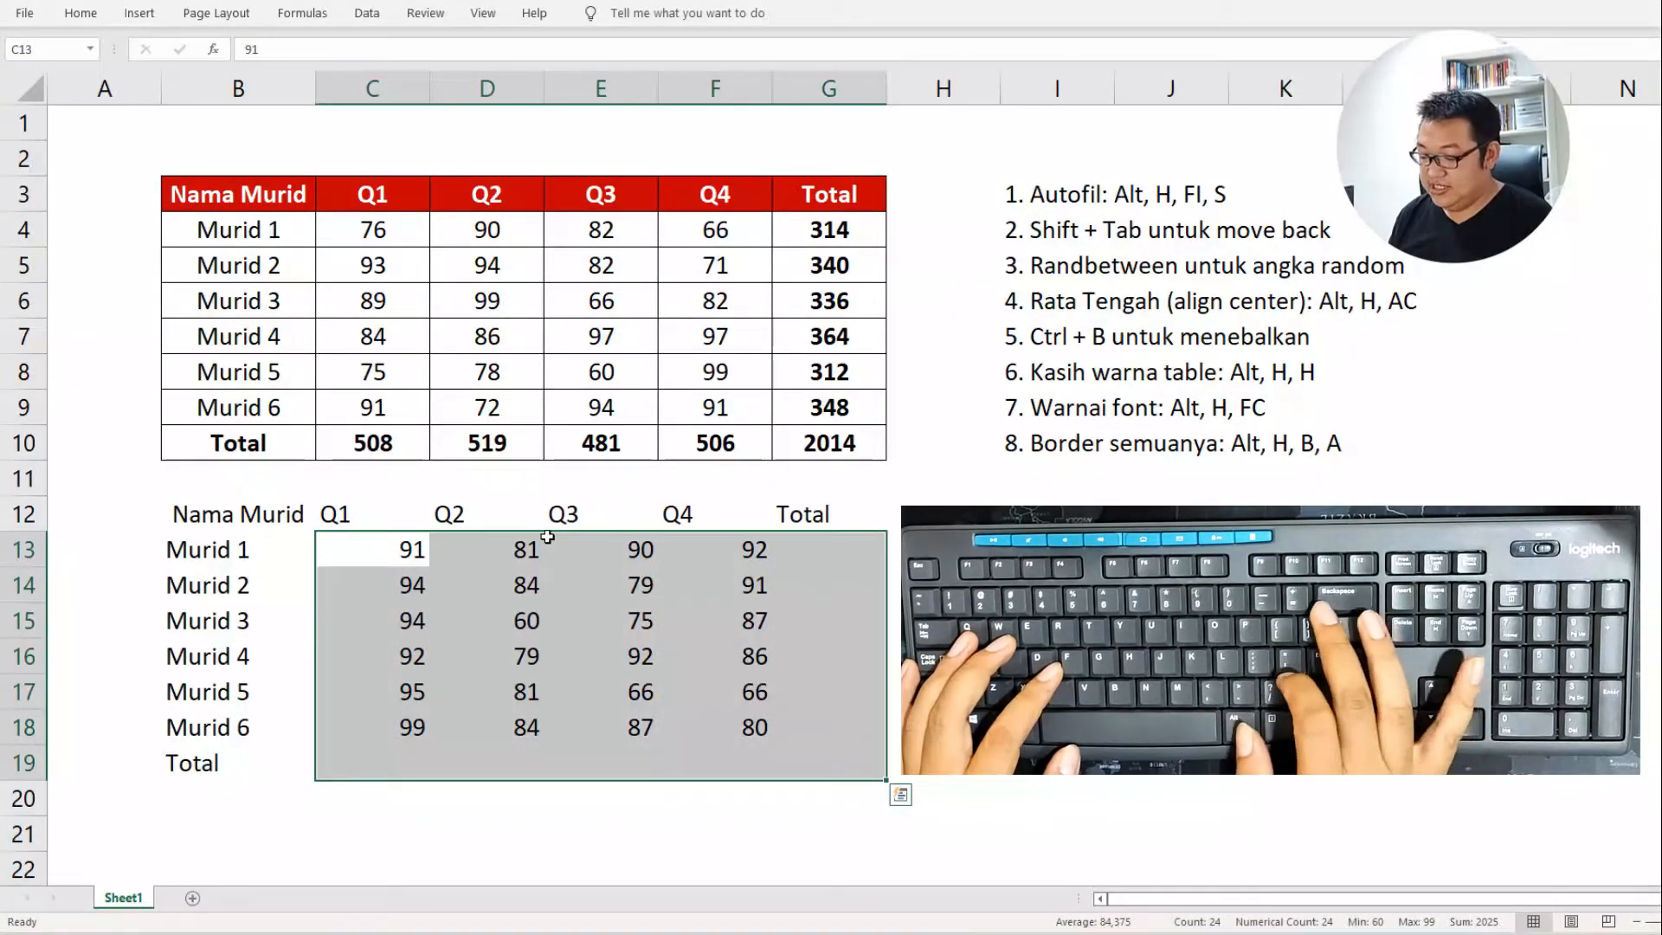
pyautogui.hotkey('alt', '=')
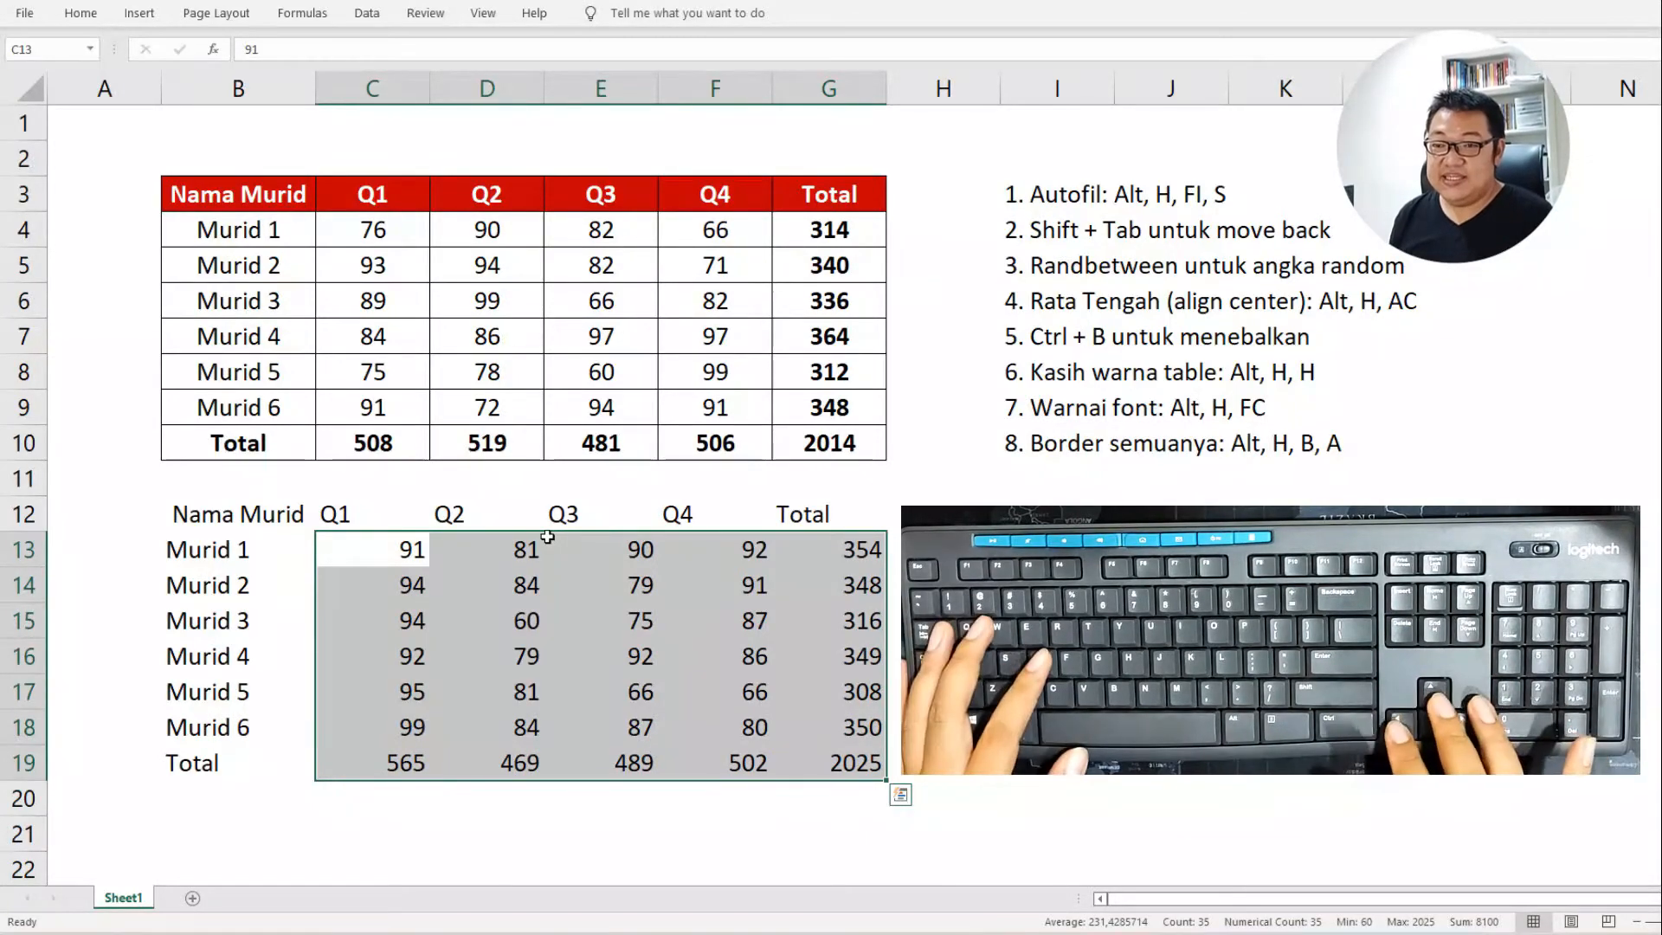
# Center the contents of the whole new table, B12:G19, horizontally.
pyautogui.press('Left')
pyautogui.press('Up')
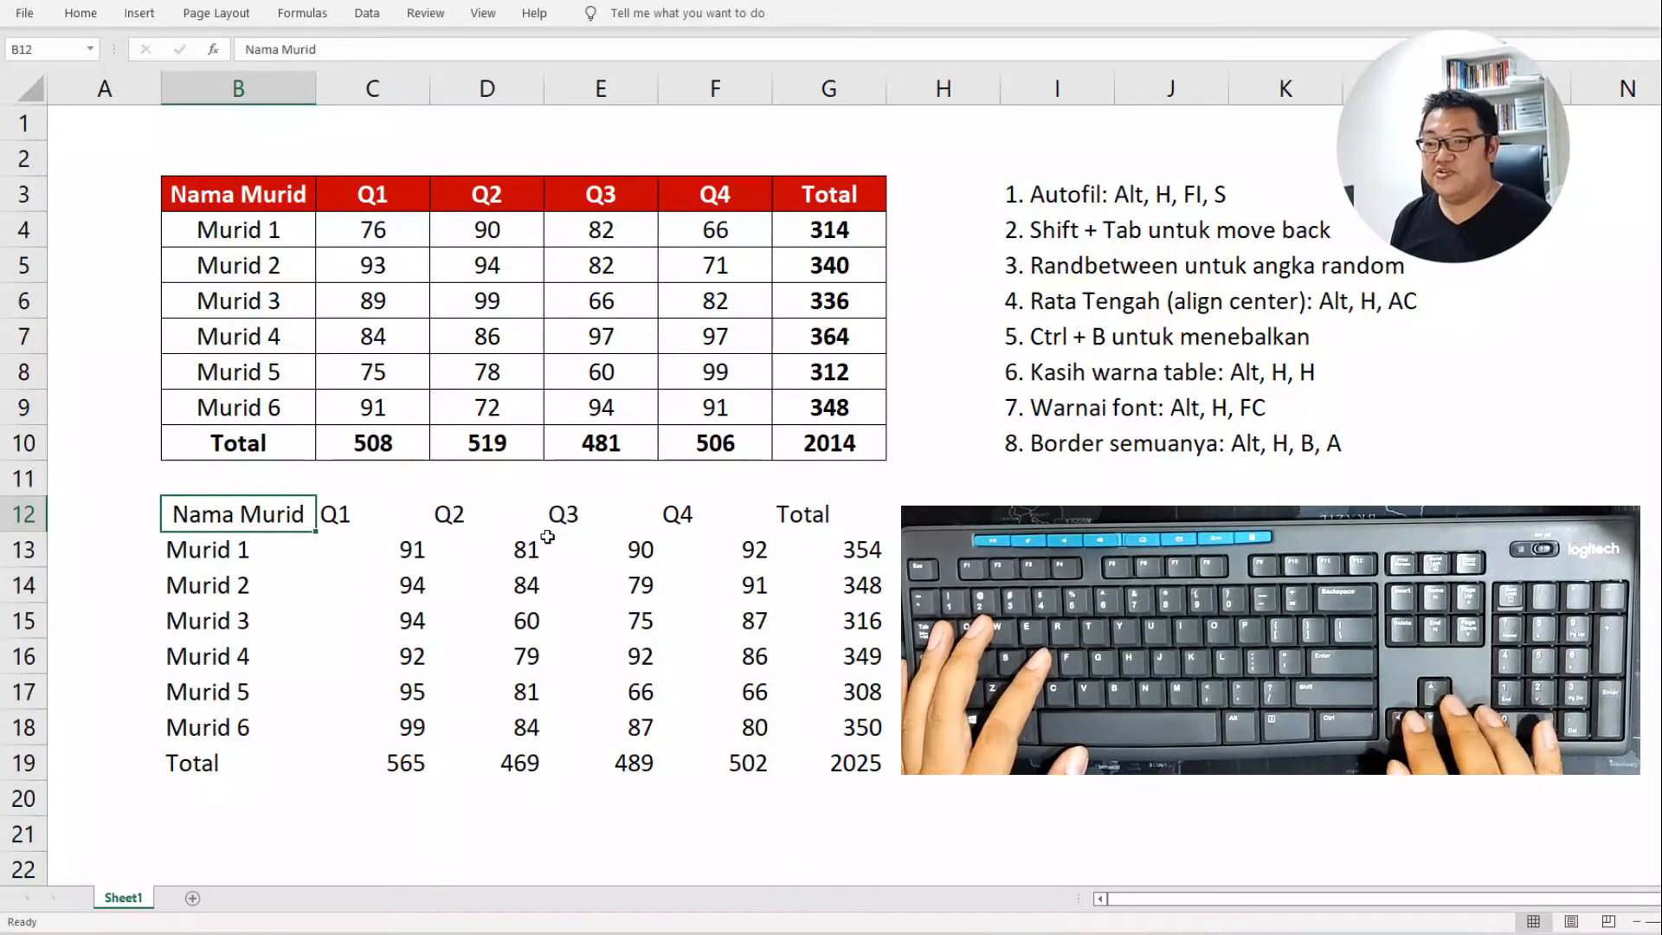
pyautogui.press('Down')
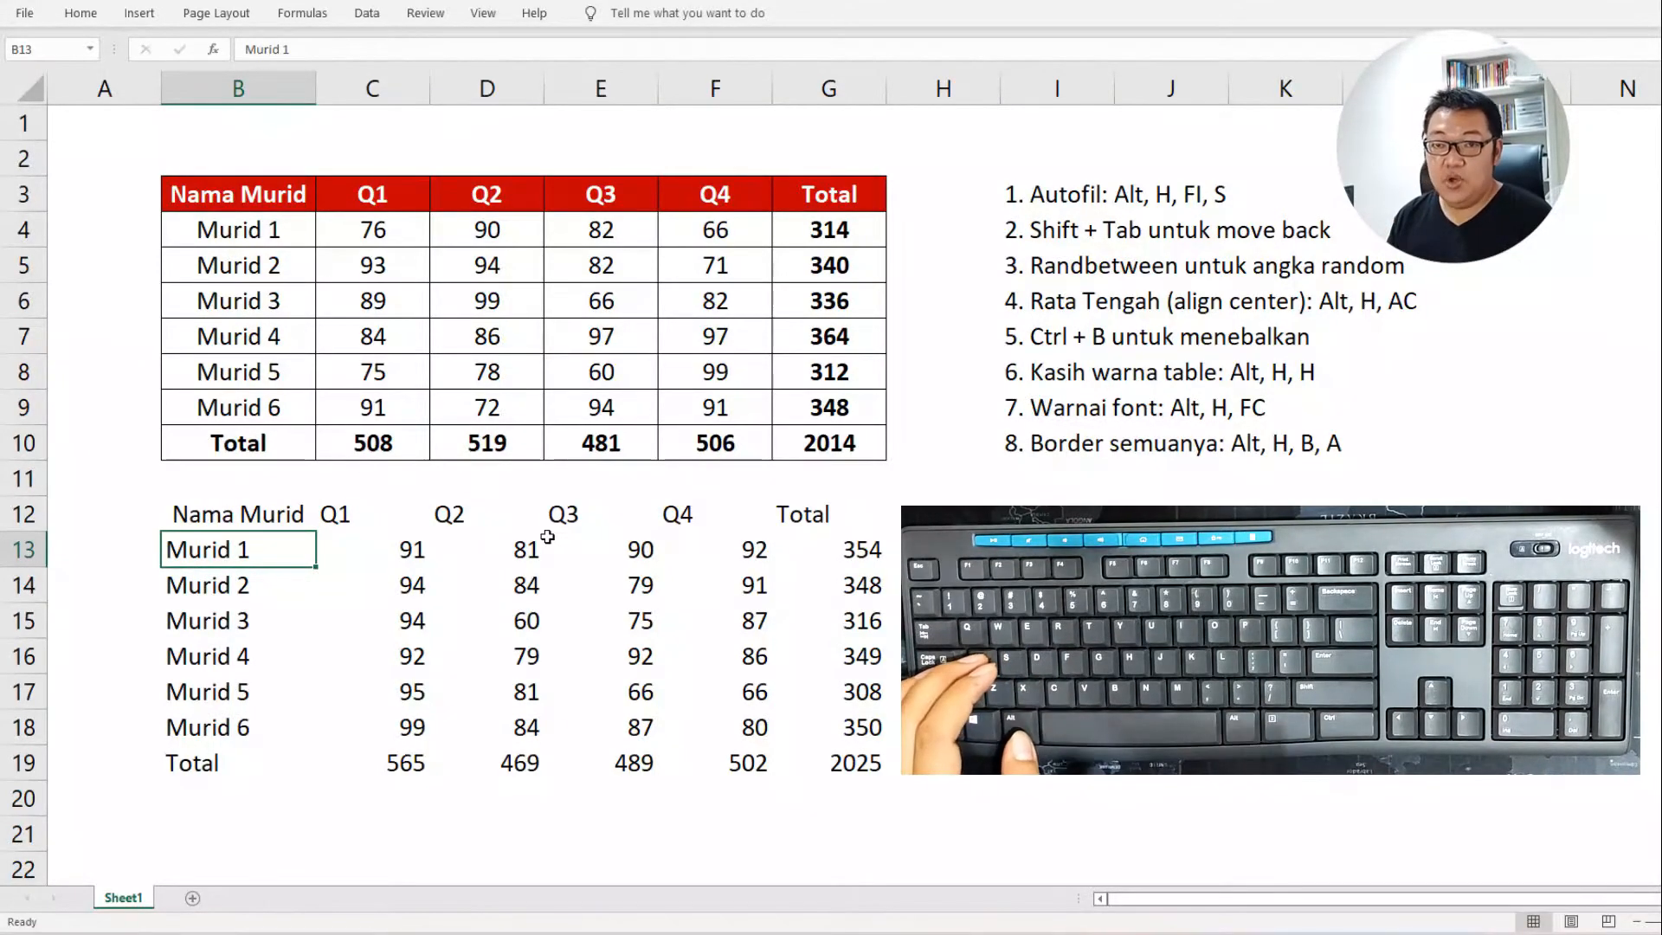
pyautogui.hotkey('ctrl', 'a')
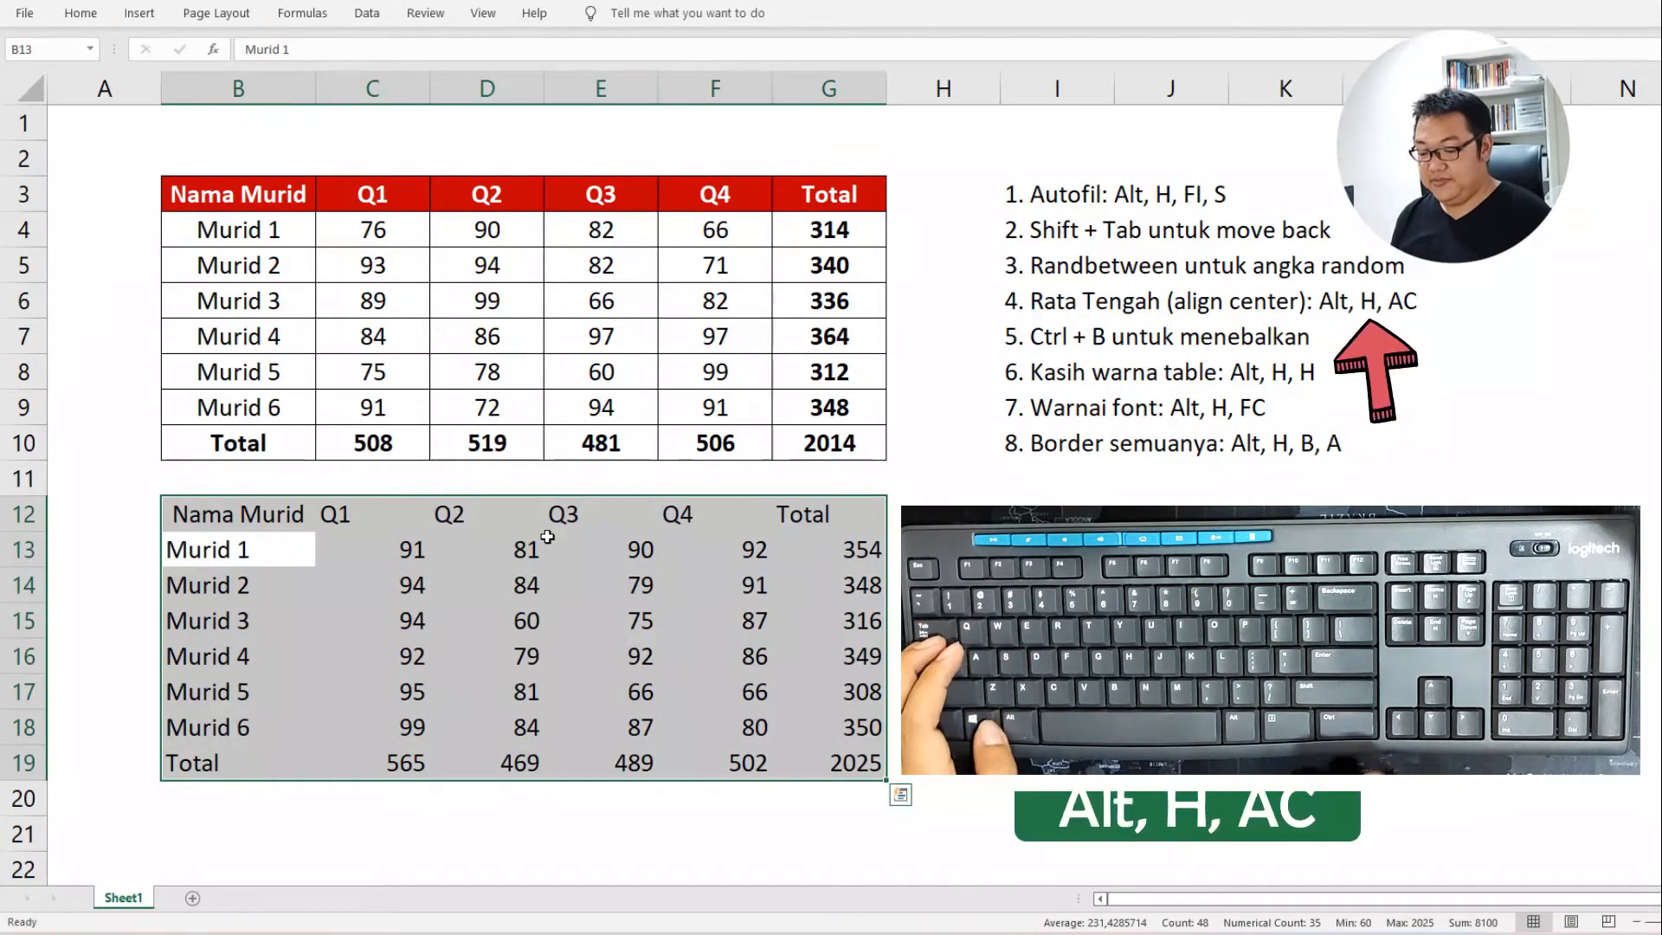
pyautogui.press('alt')
pyautogui.press('h')
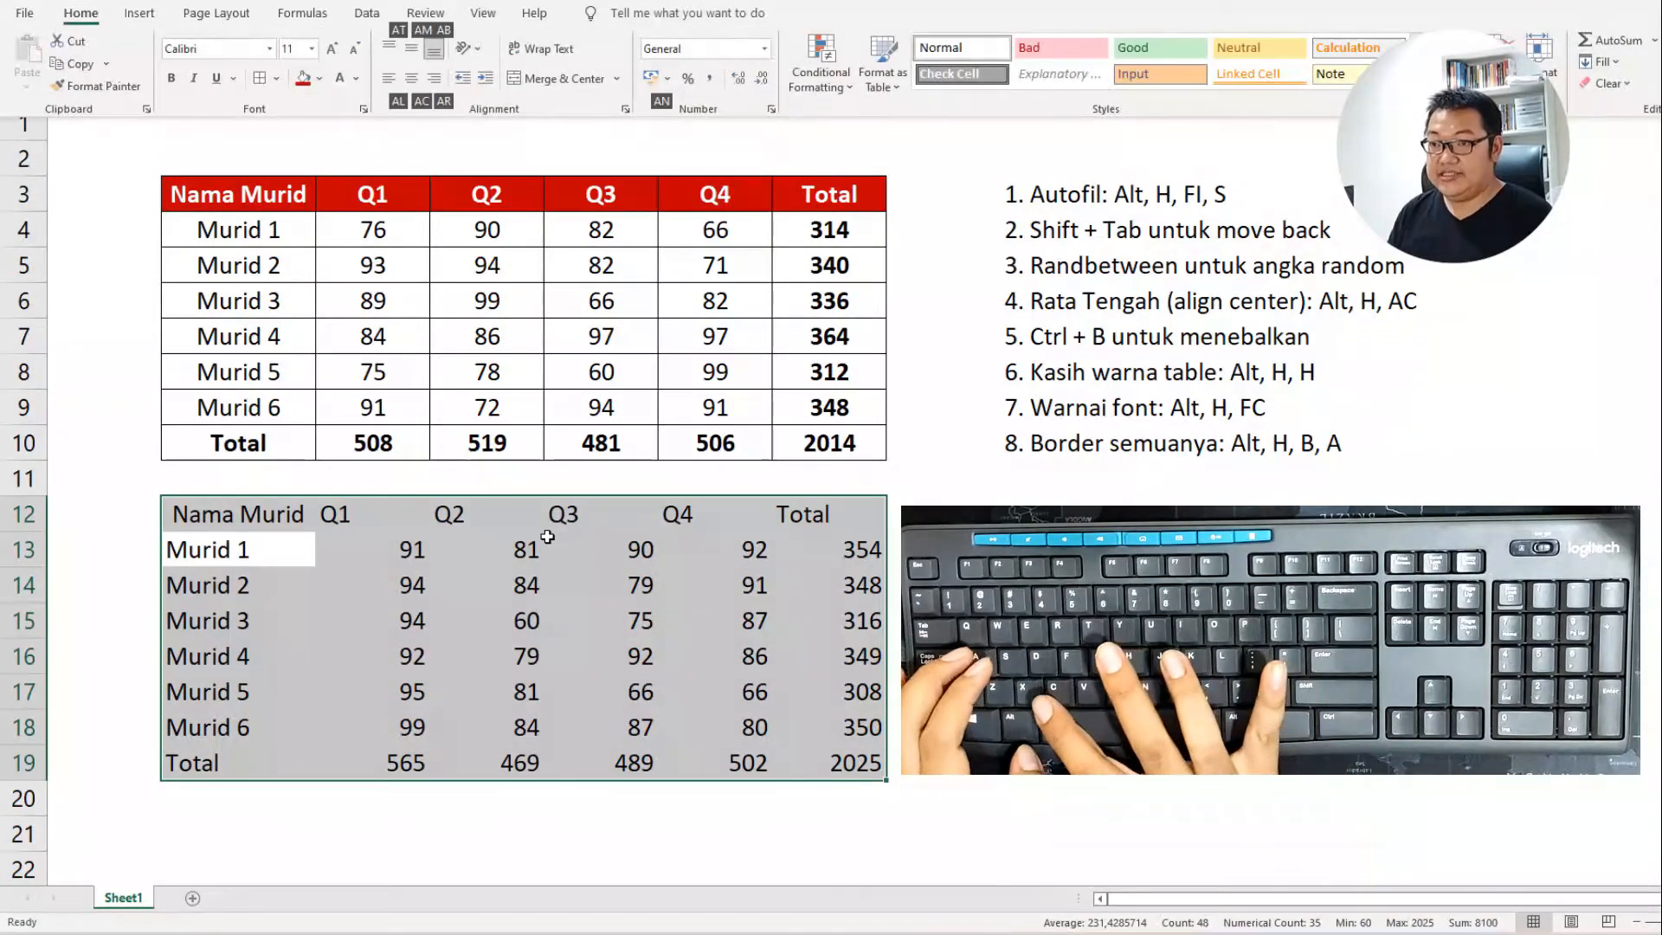
pyautogui.press('a')
pyautogui.press('c')
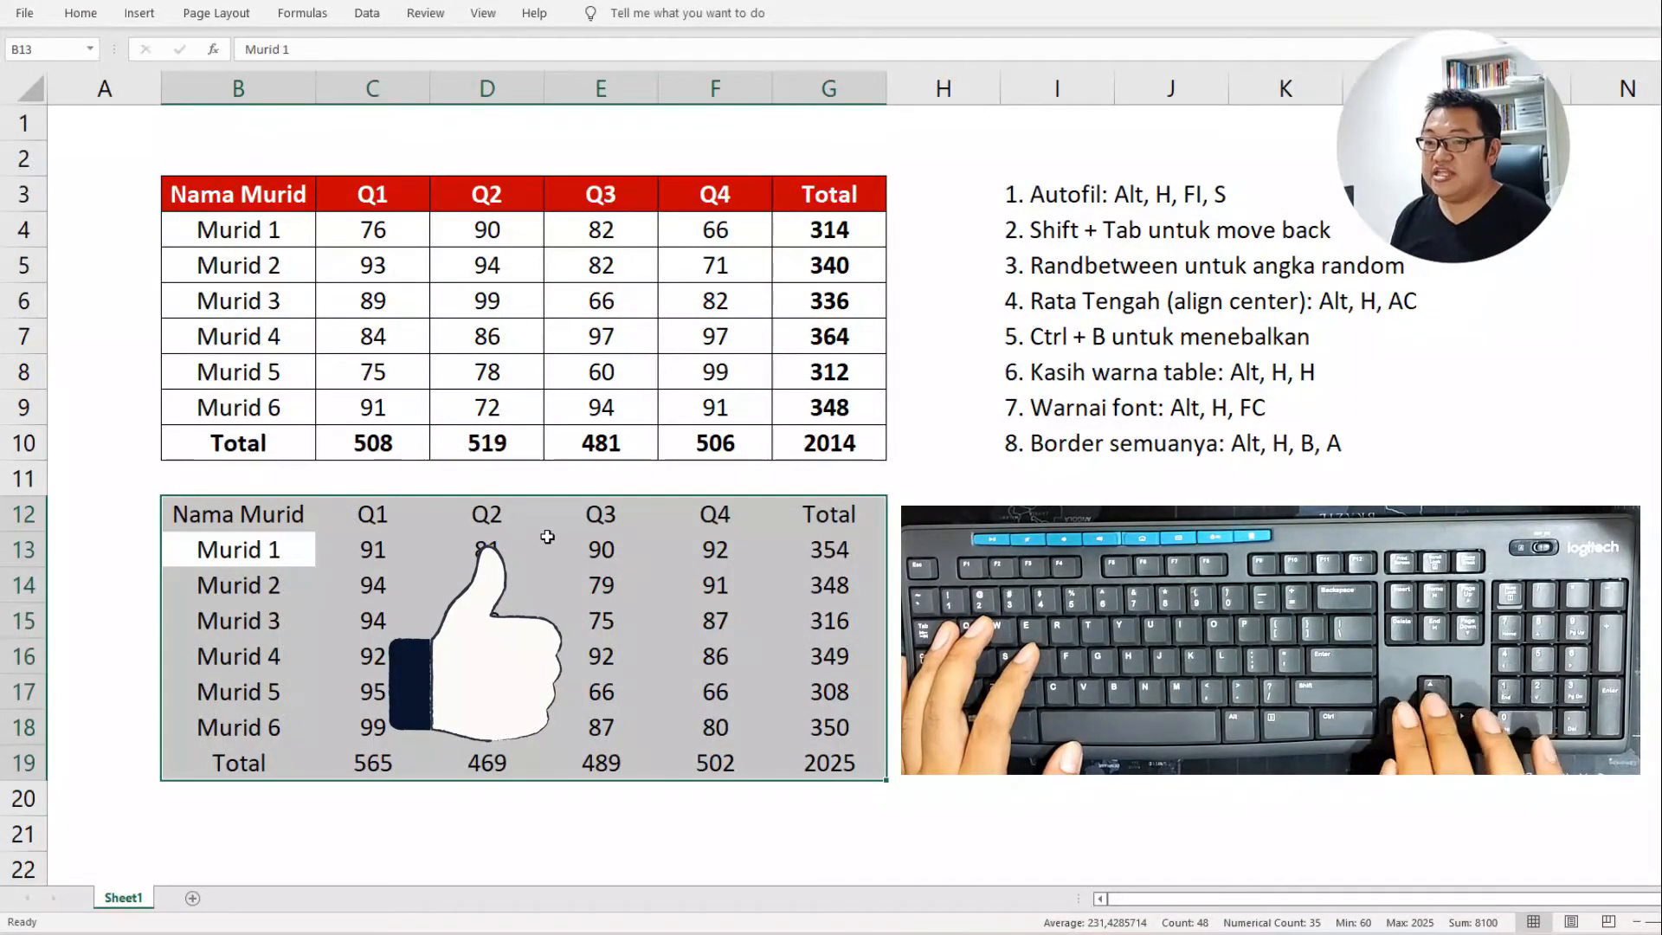
# Make the new table's header row, B12:G12, bold.
pyautogui.press('Up')
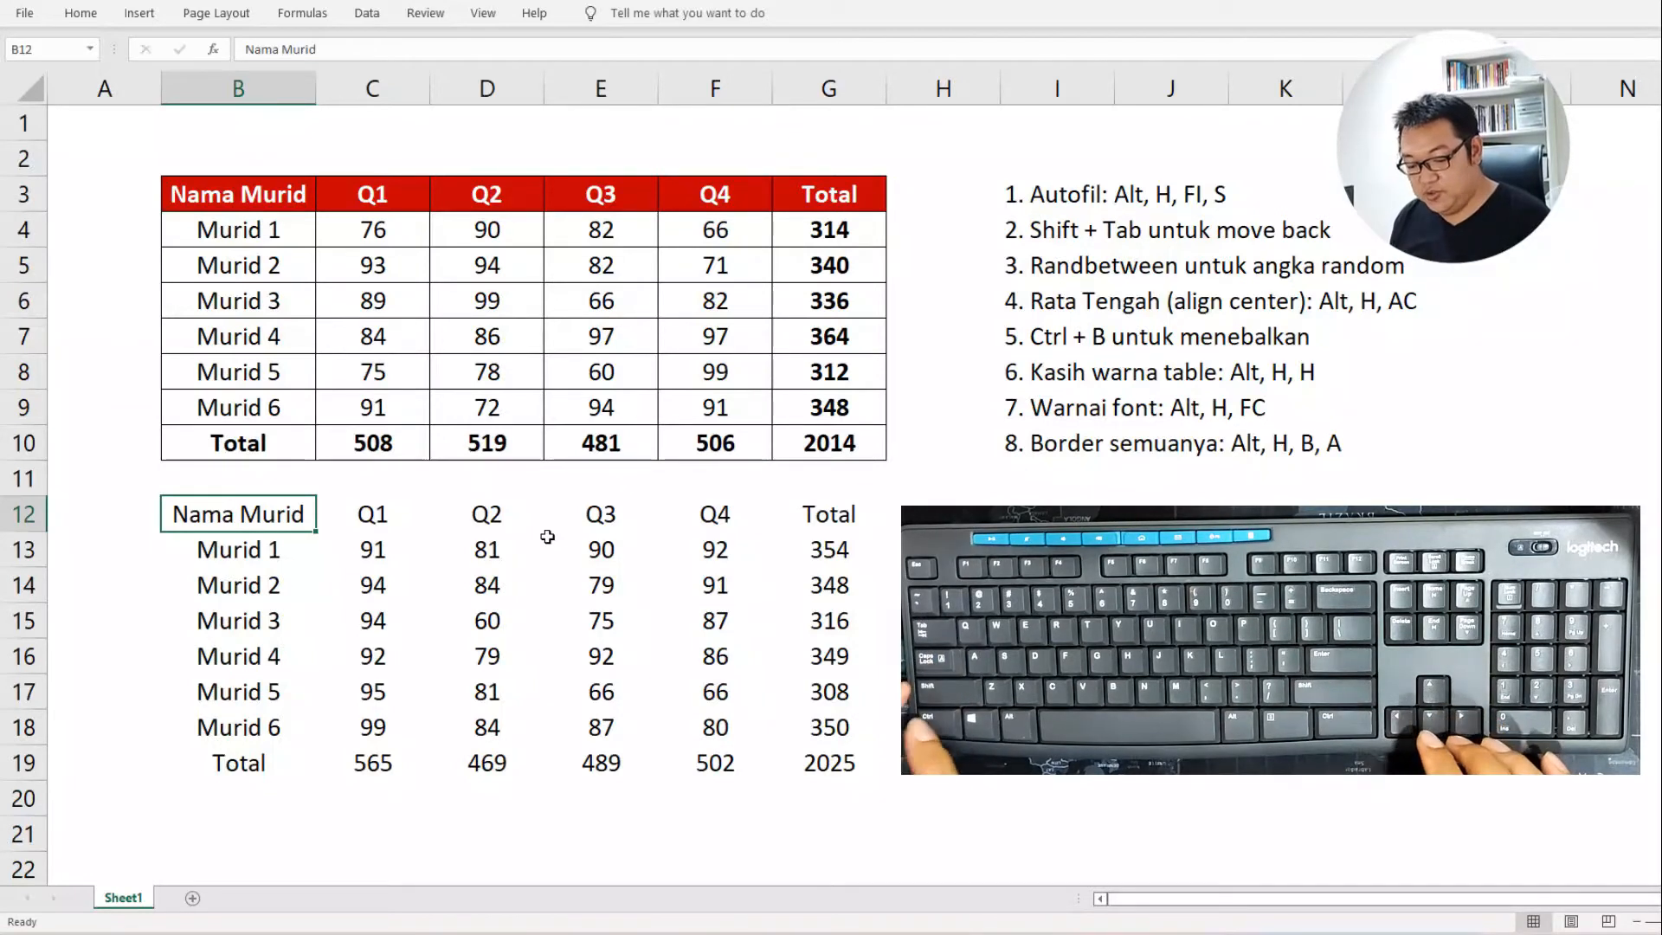
pyautogui.hotkey('ctrl', 'shift', 'Right')
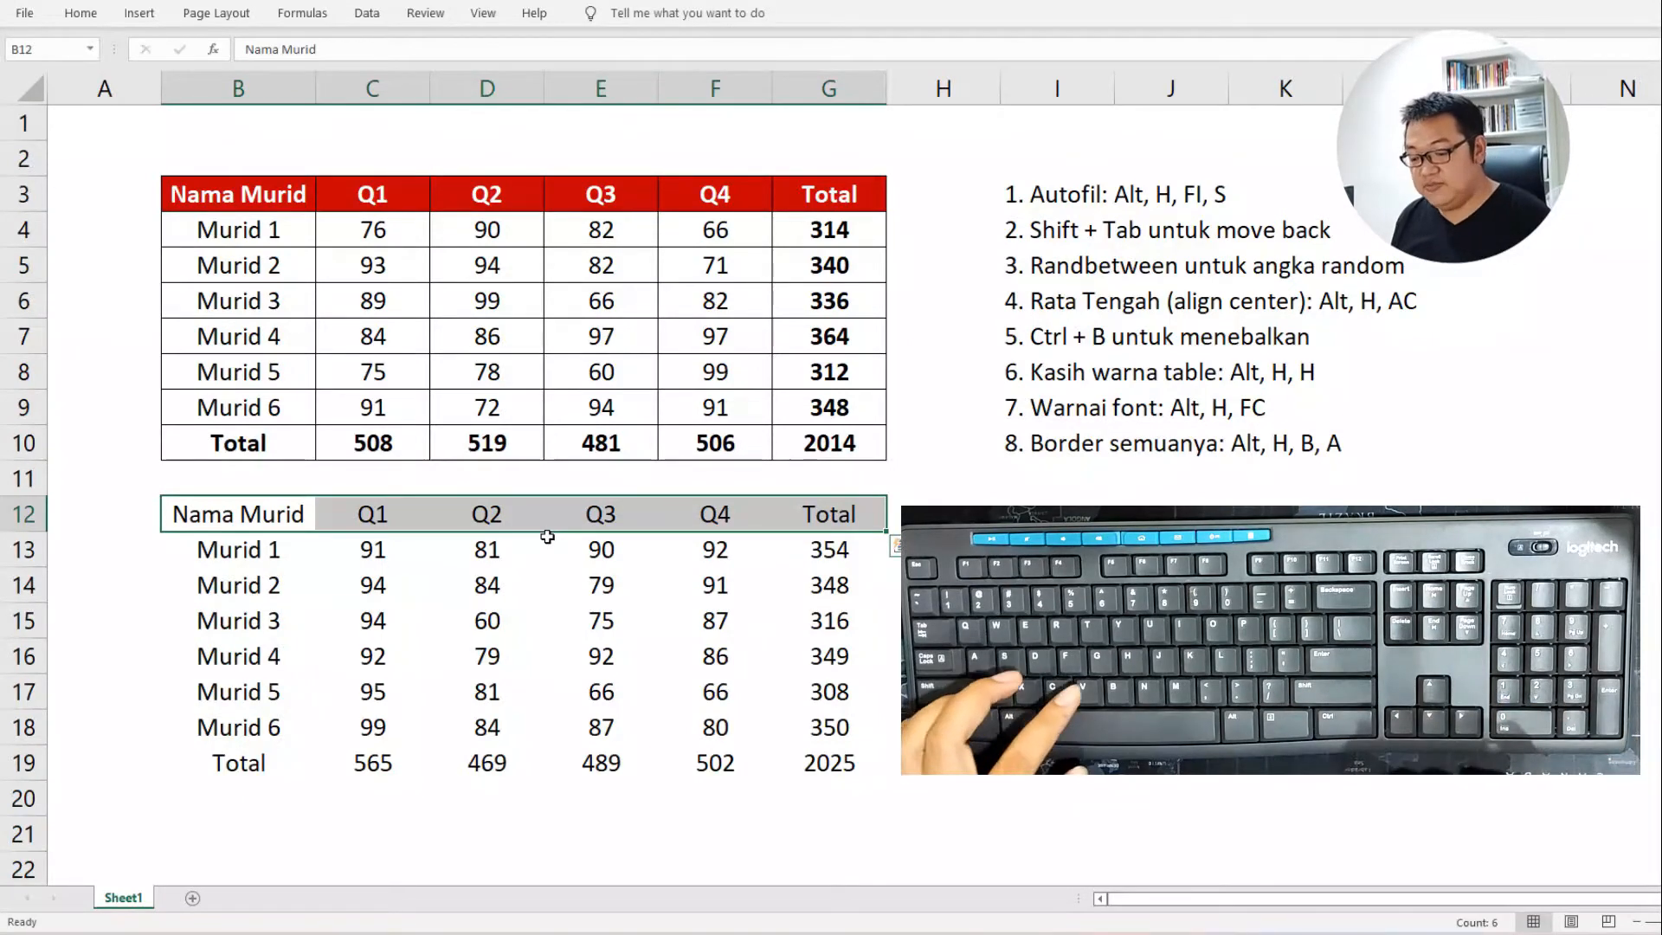
pyautogui.hotkey('ctrl', 'b')
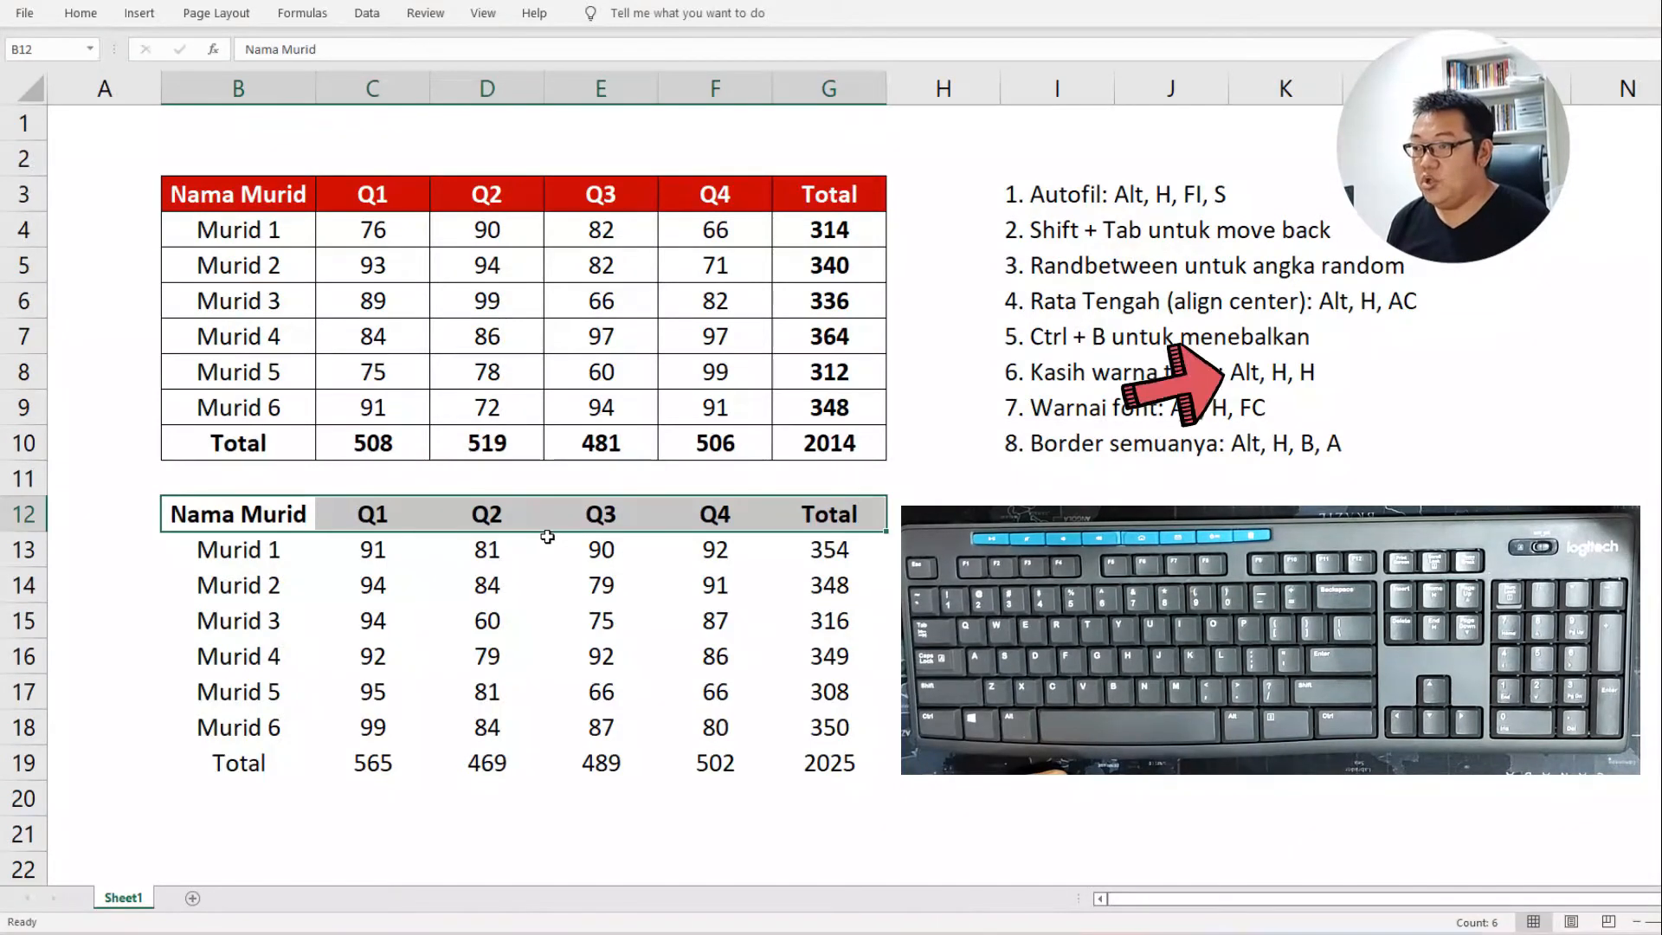
# Fill the header row B12:G12 with the dark red standard color to match the original table.
pyautogui.press('alt')
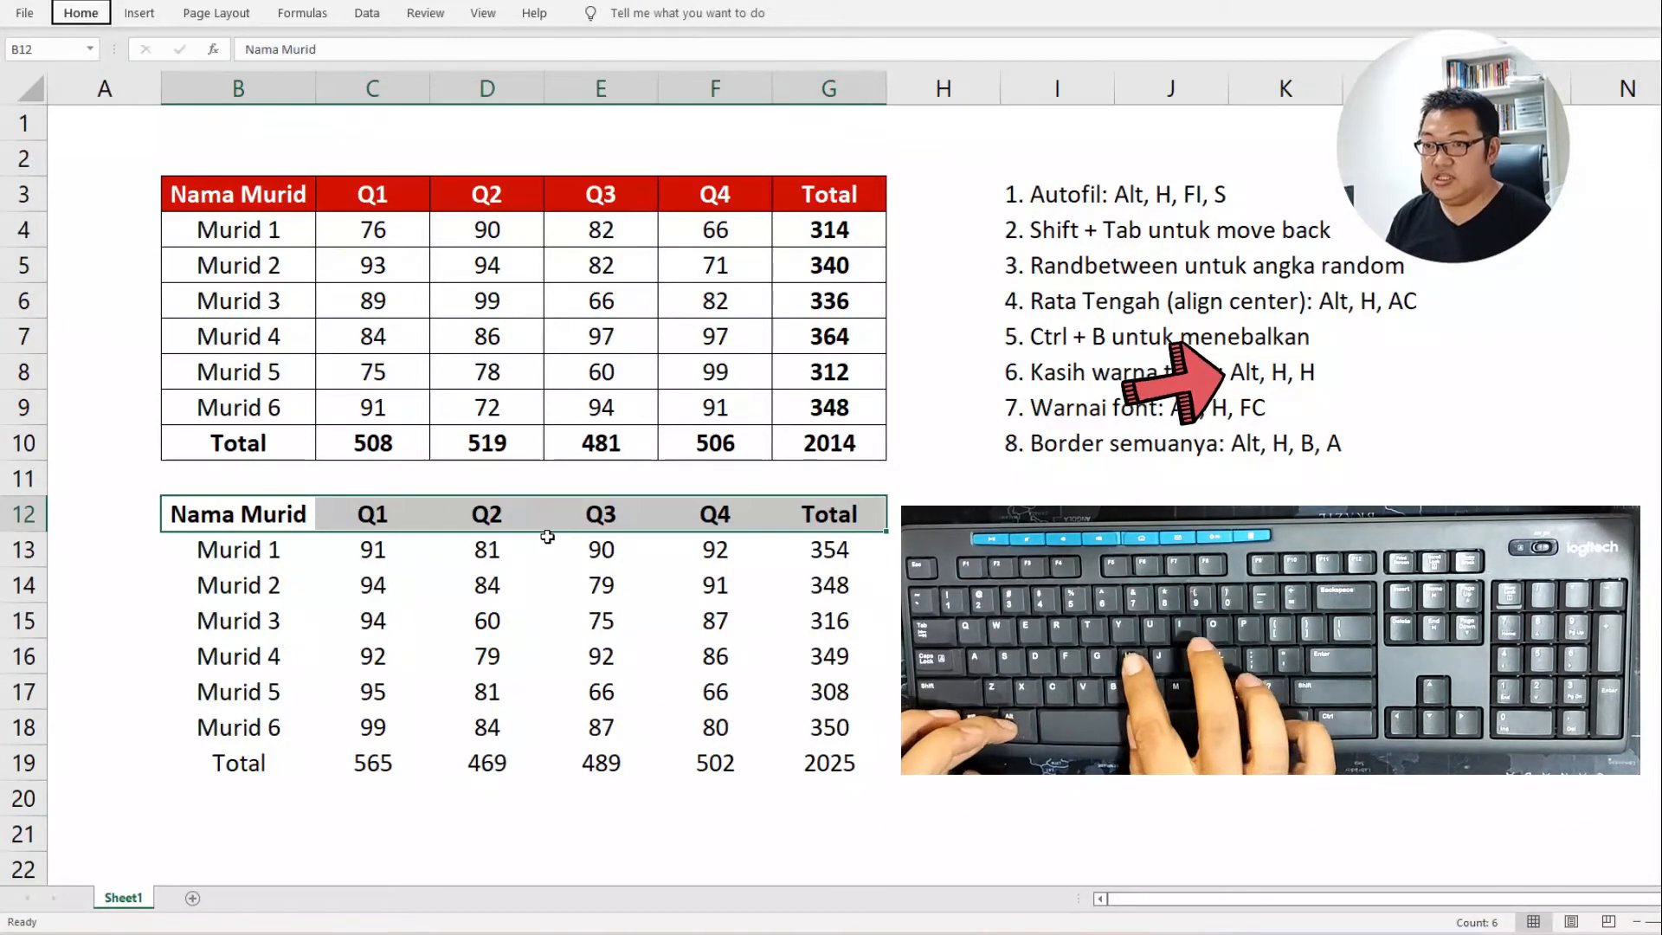
pyautogui.press('h')
pyautogui.press('h')
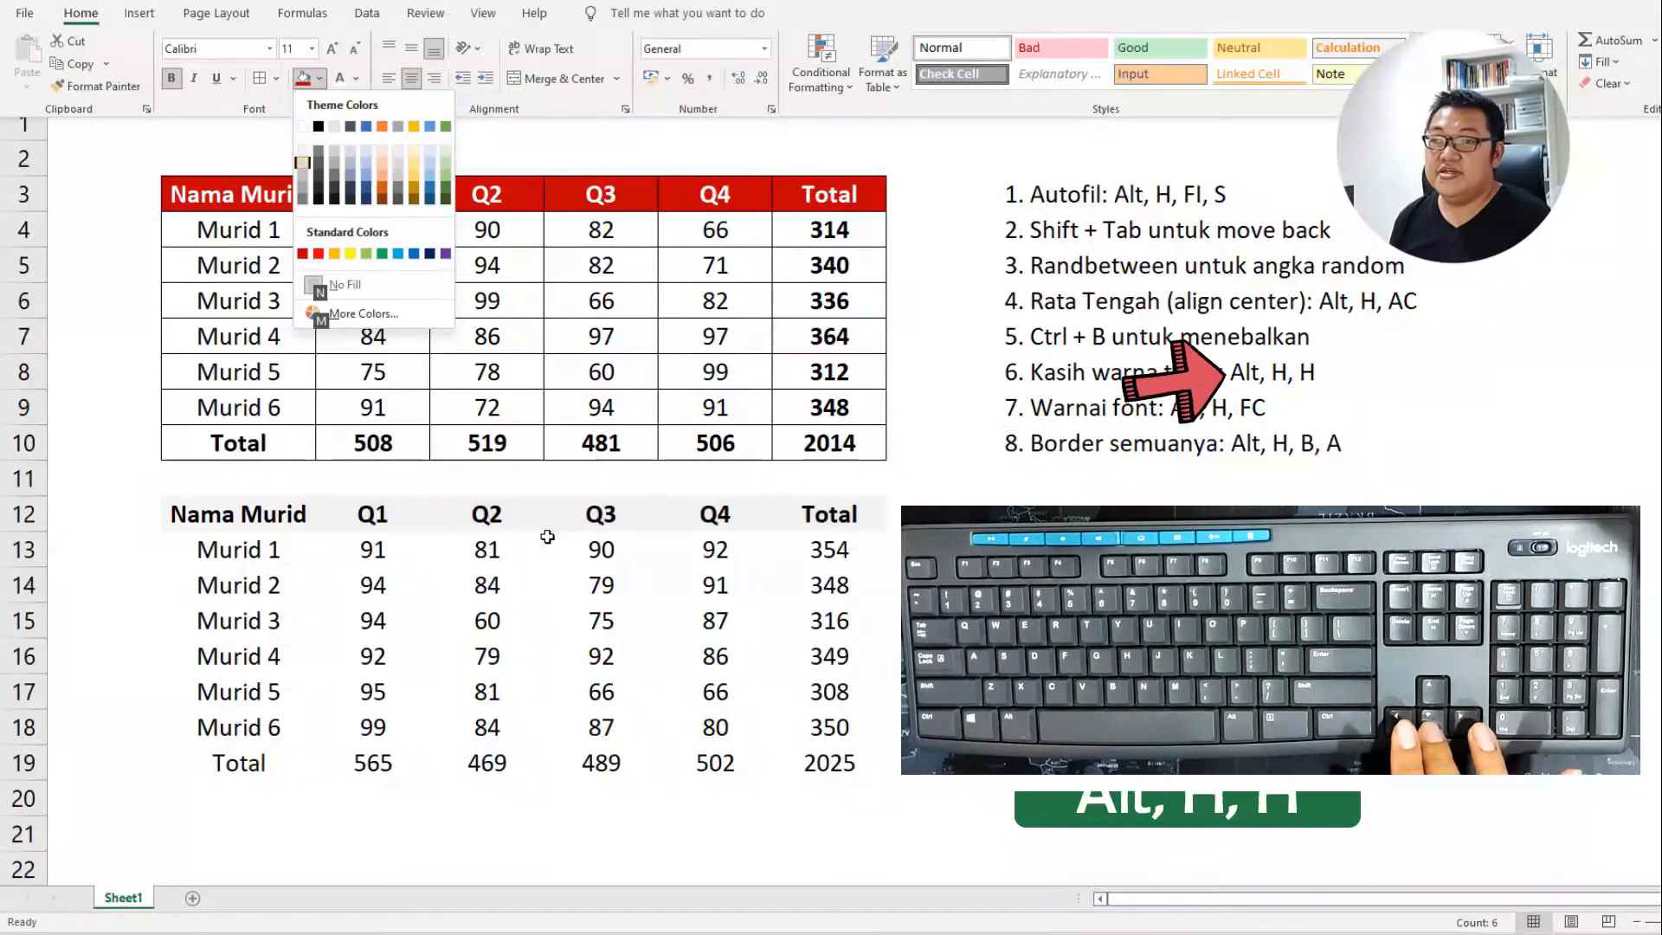
pyautogui.press('Down')
pyautogui.press('Down')
pyautogui.press('Down')
pyautogui.press('Down')
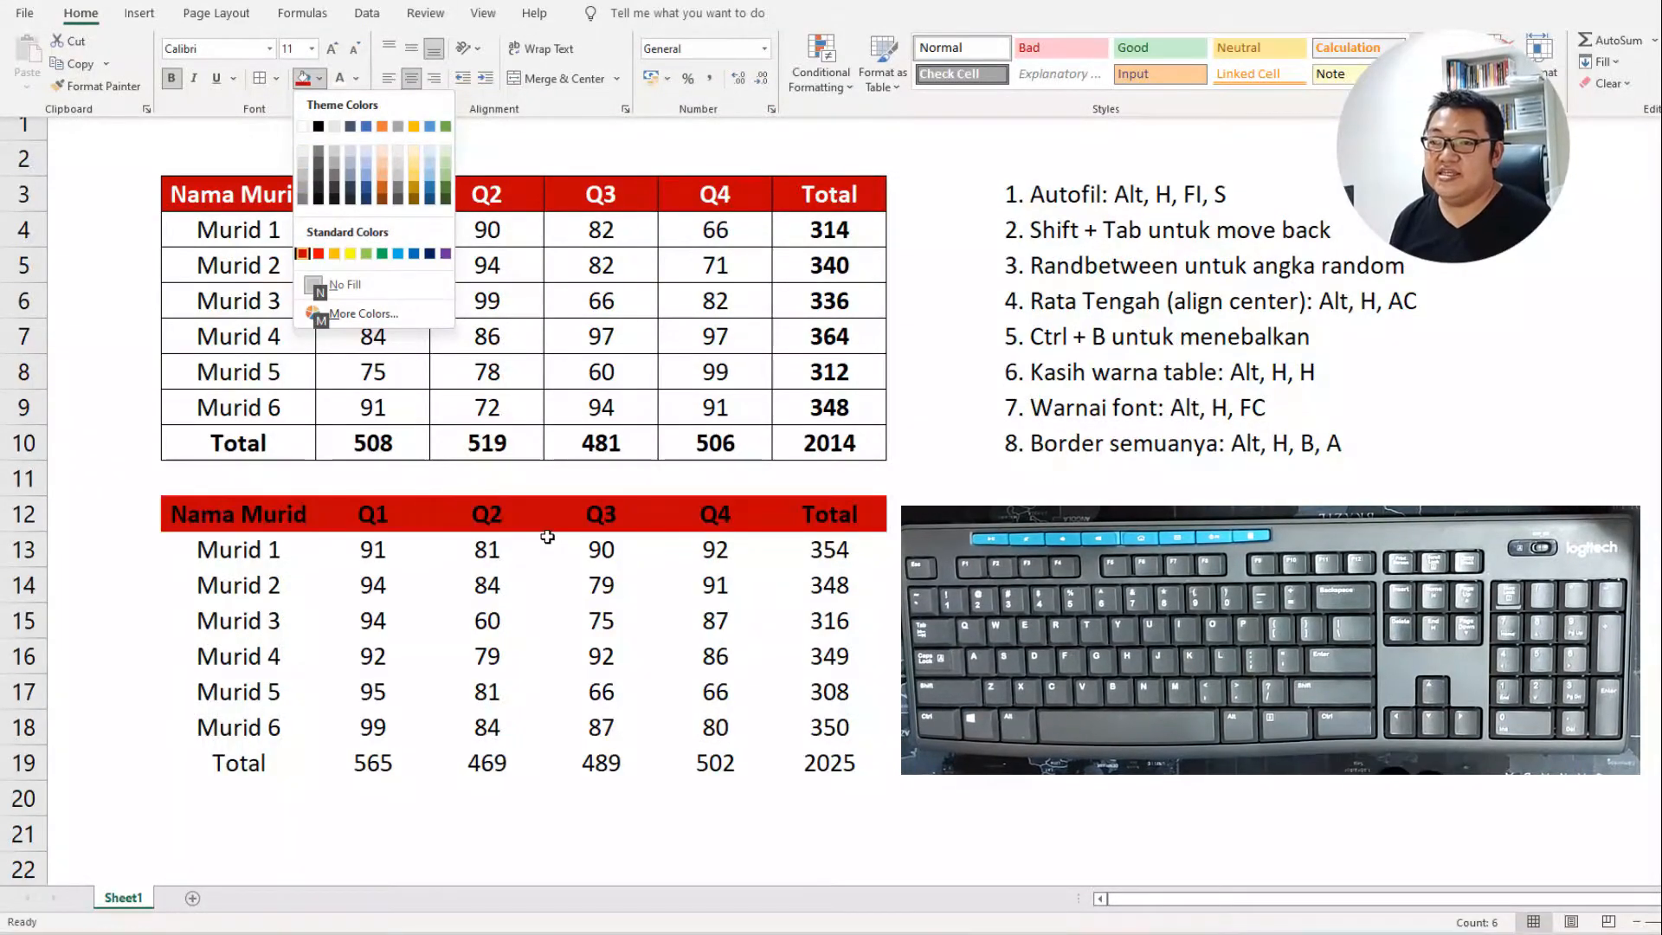
pyautogui.press('Return')
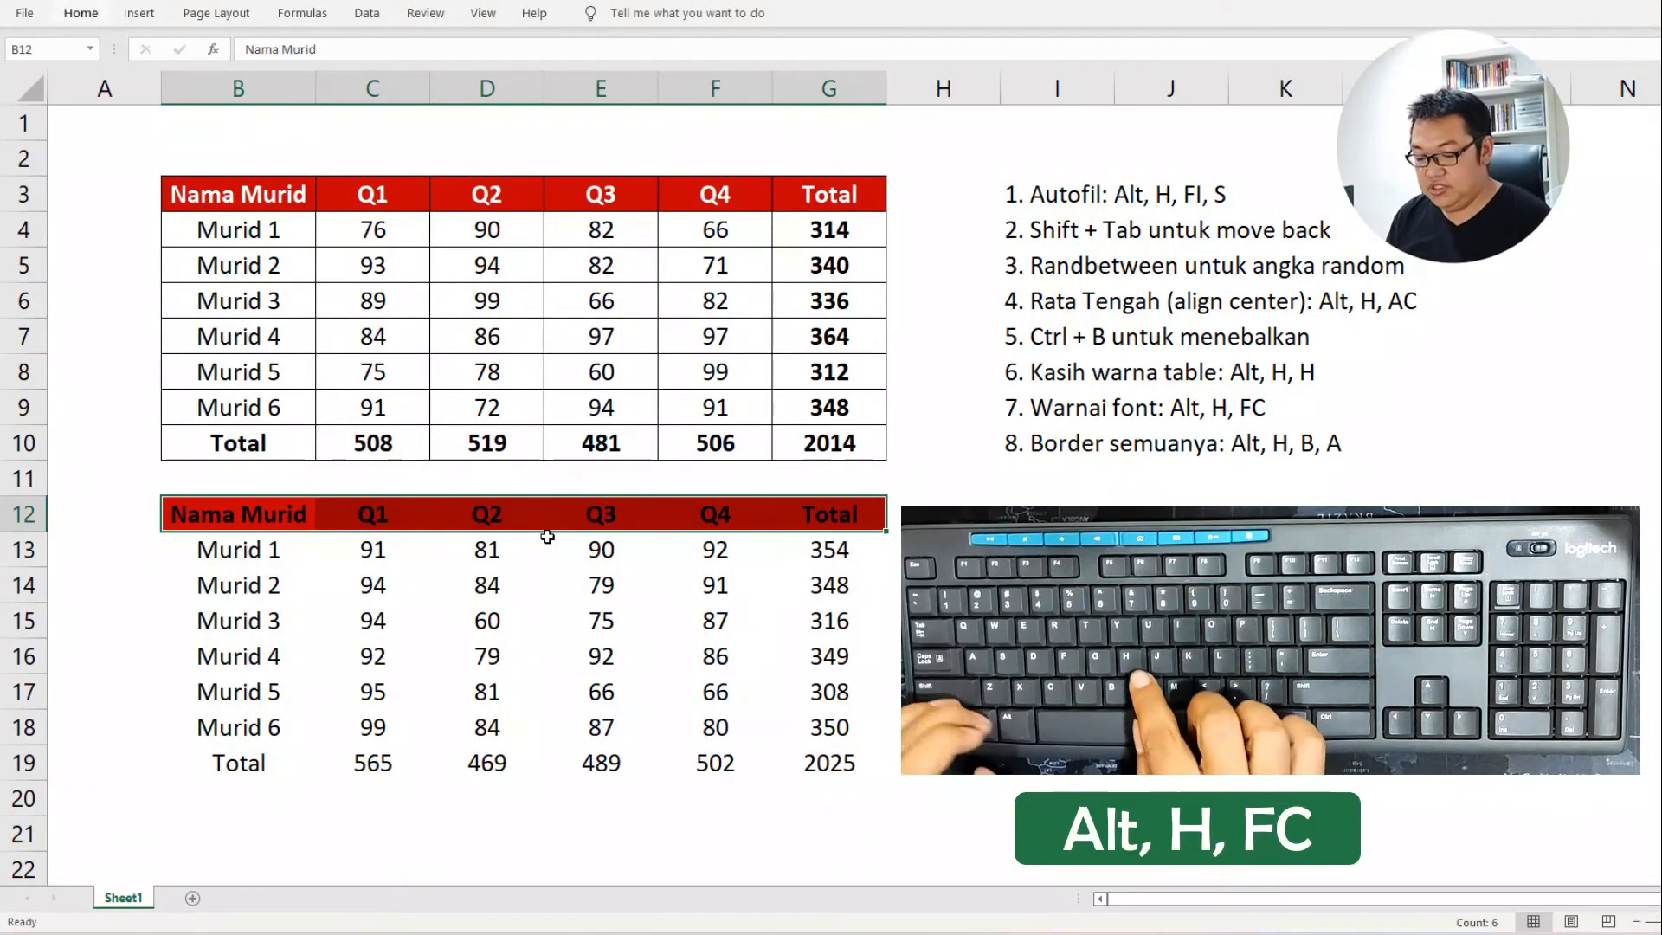
# Set the font color of the header row B12:G12 to white from the theme colors.
pyautogui.press('alt')
pyautogui.press('h')
pyautogui.press('c')
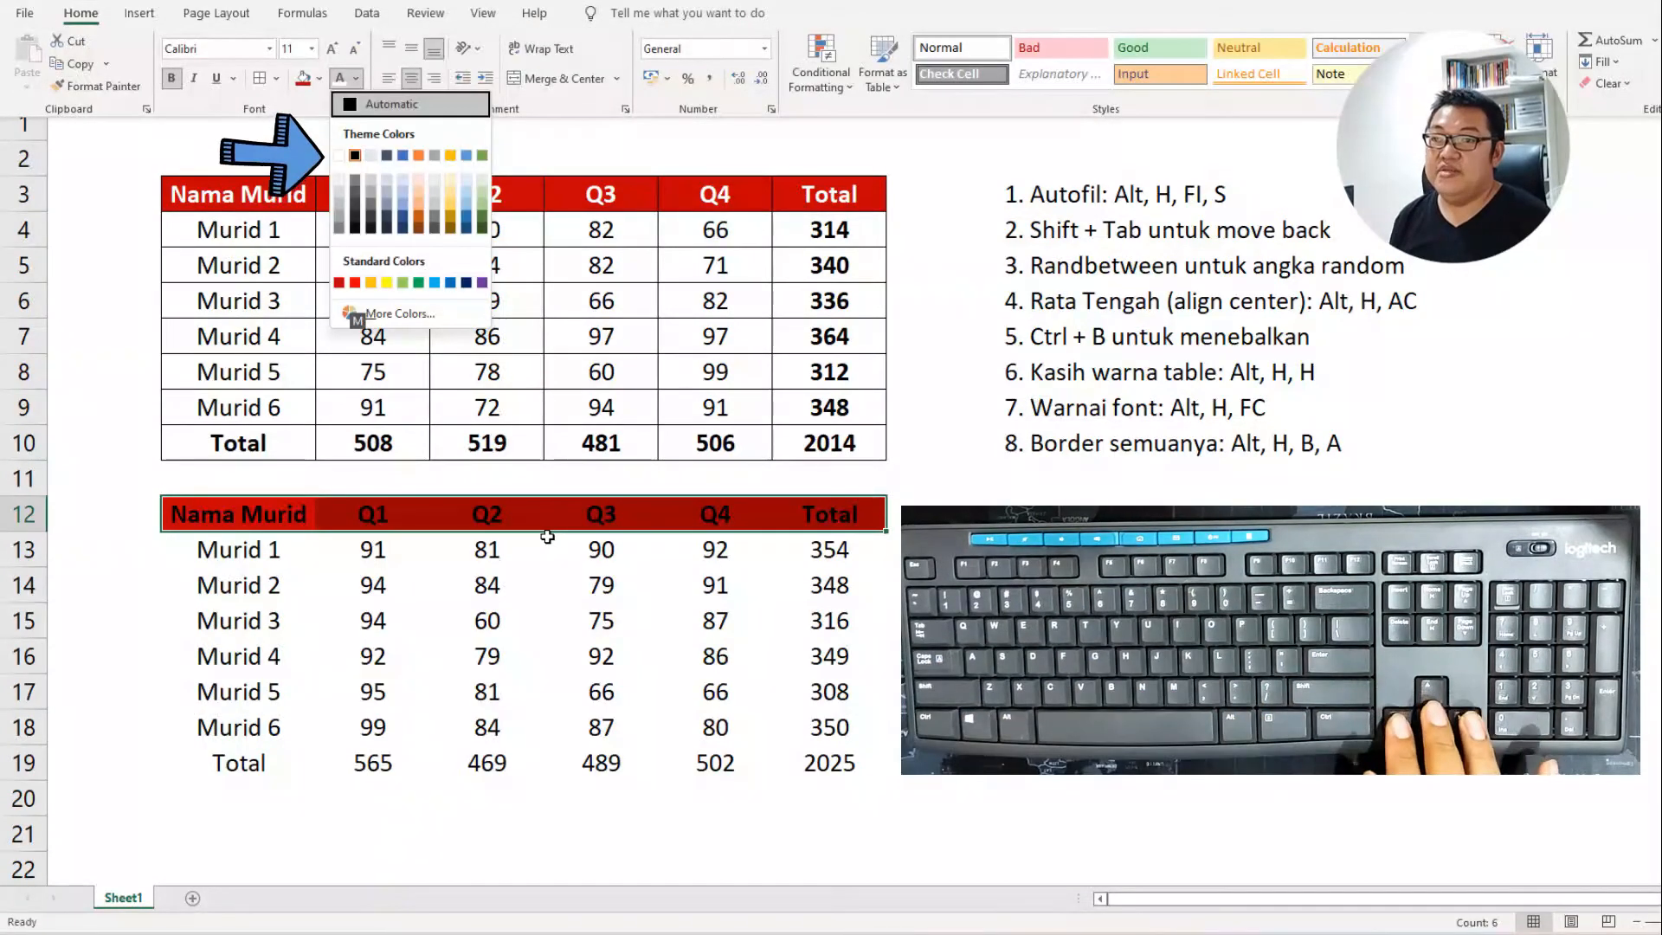
pyautogui.press('Up')
pyautogui.press('Up')
pyautogui.press('Up')
pyautogui.press('Up')
pyautogui.press('Up')
pyautogui.press('Up')
pyautogui.press('Up')
pyautogui.press('Up')
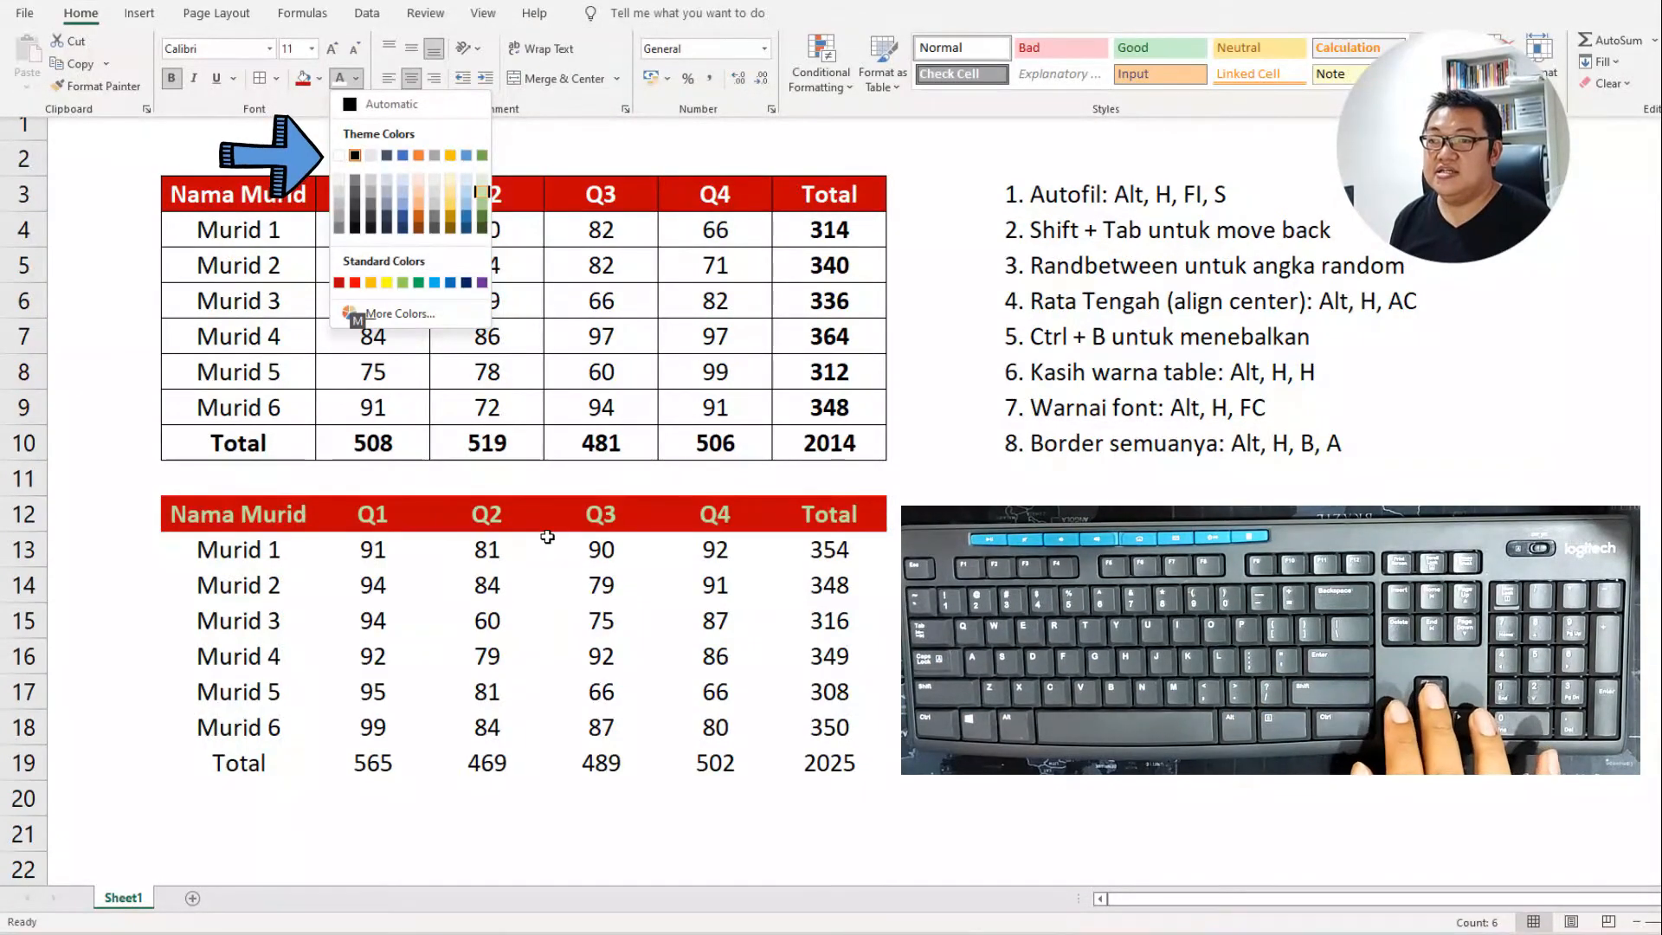
pyautogui.press('Left')
pyautogui.press('Left')
pyautogui.press('Left')
pyautogui.press('Left')
pyautogui.press('Left')
pyautogui.press('Left')
pyautogui.press('Left')
pyautogui.press('Left')
pyautogui.press('Left')
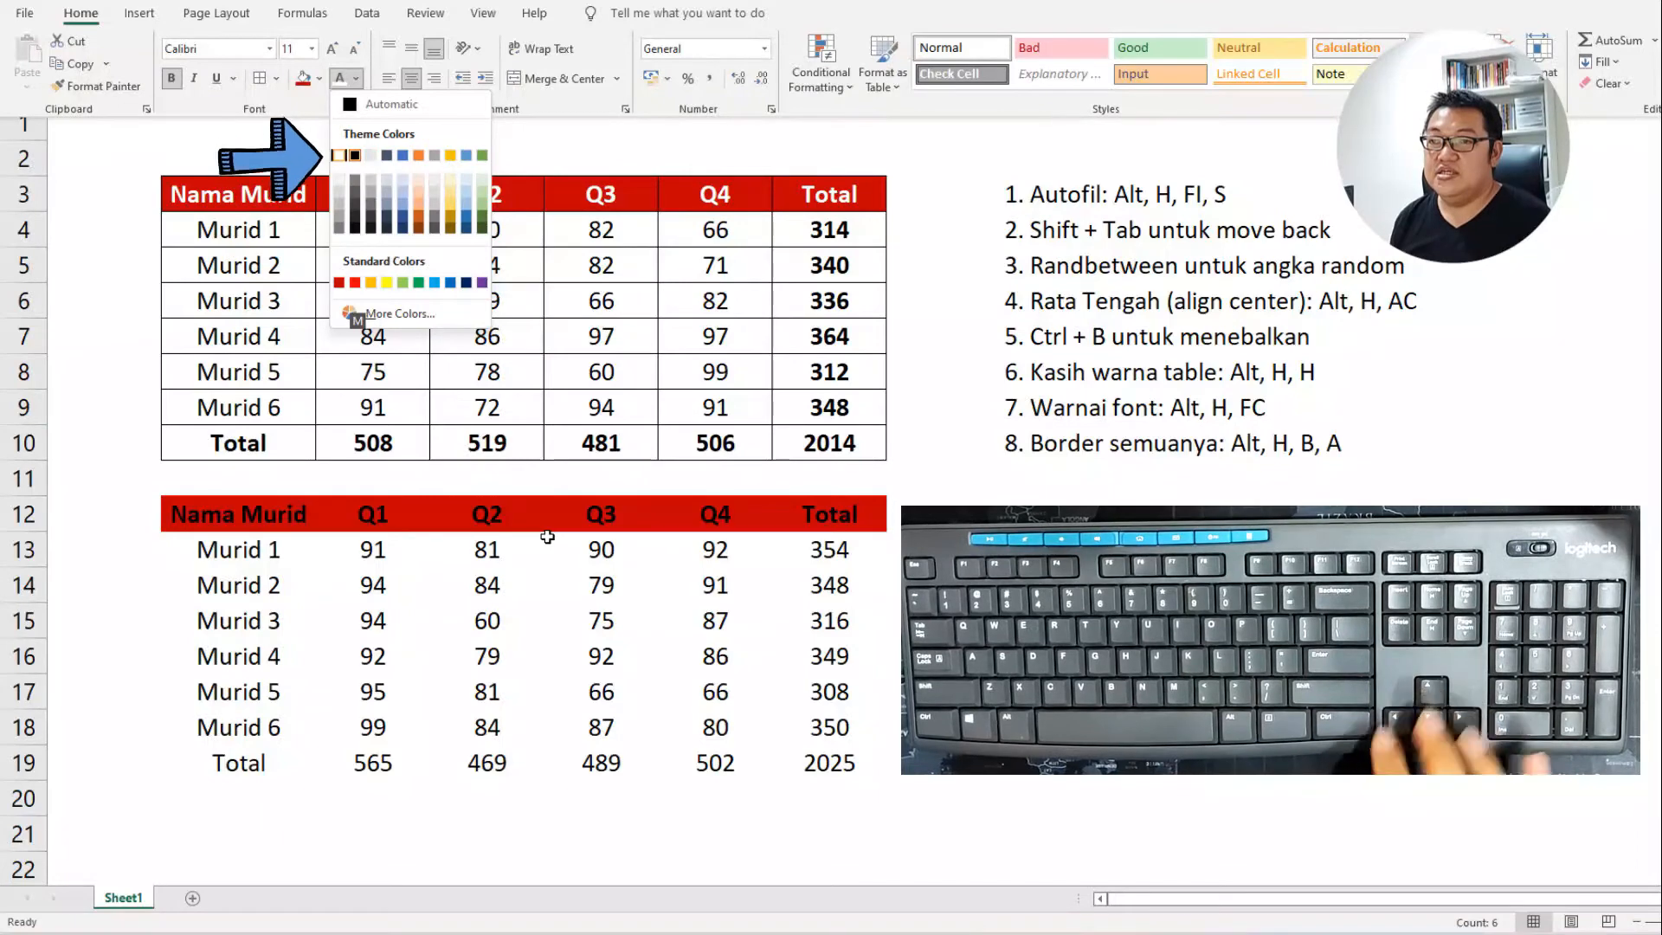
pyautogui.press('Return')
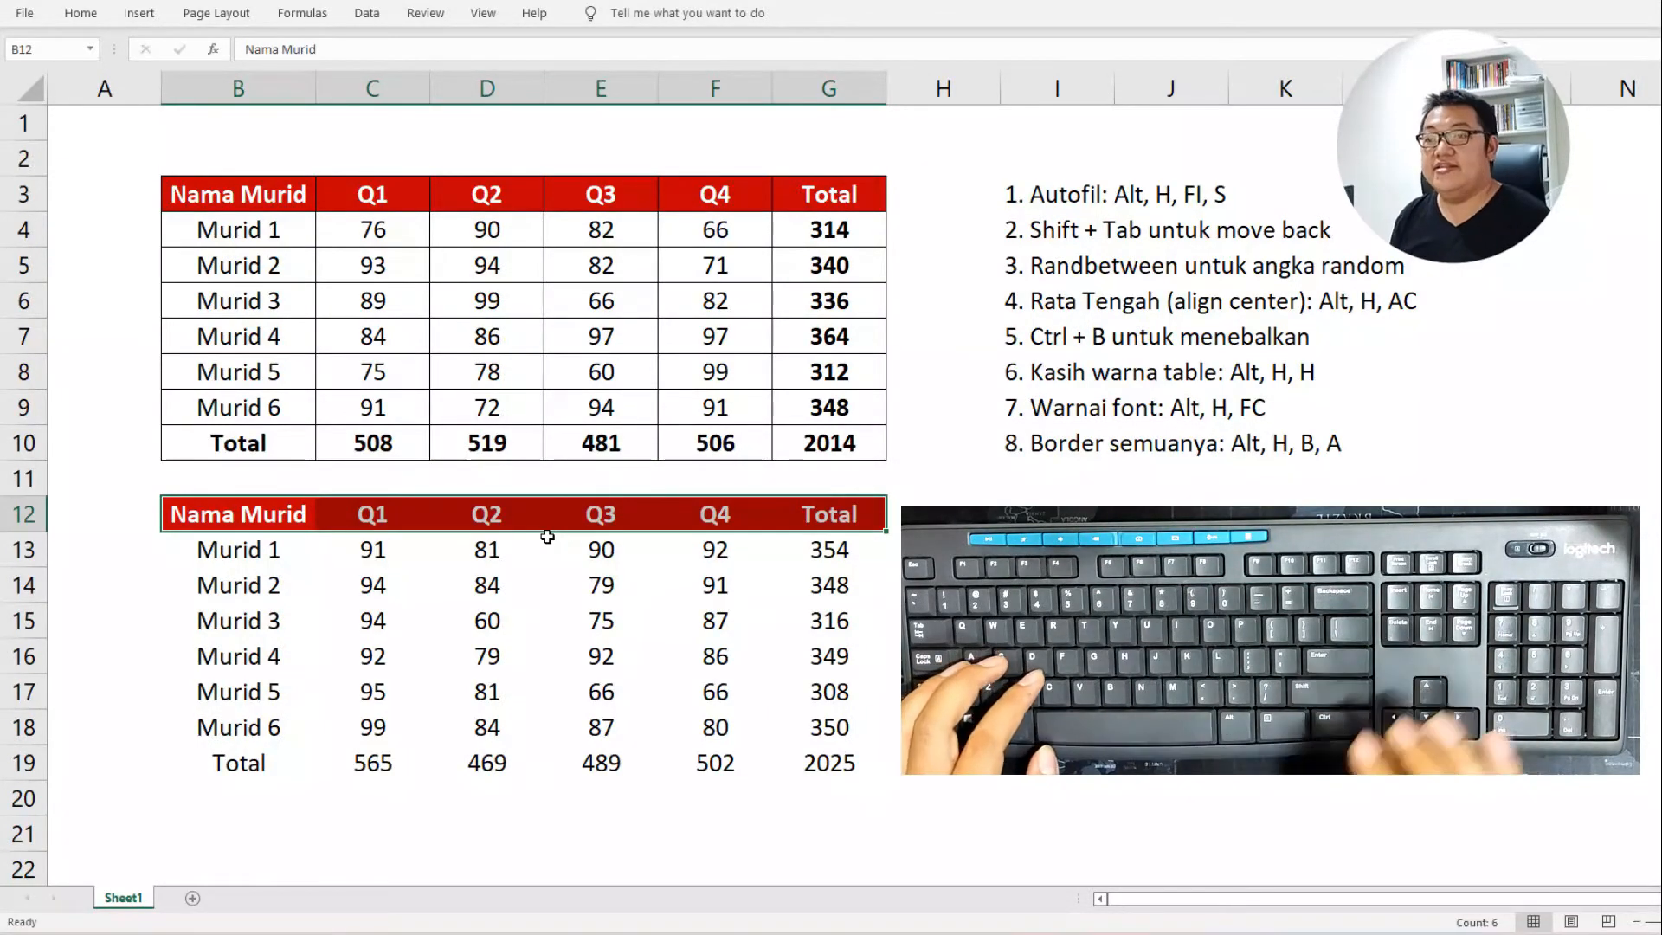
# Apply all borders to the whole new table, B12:G19.
pyautogui.press('Down')
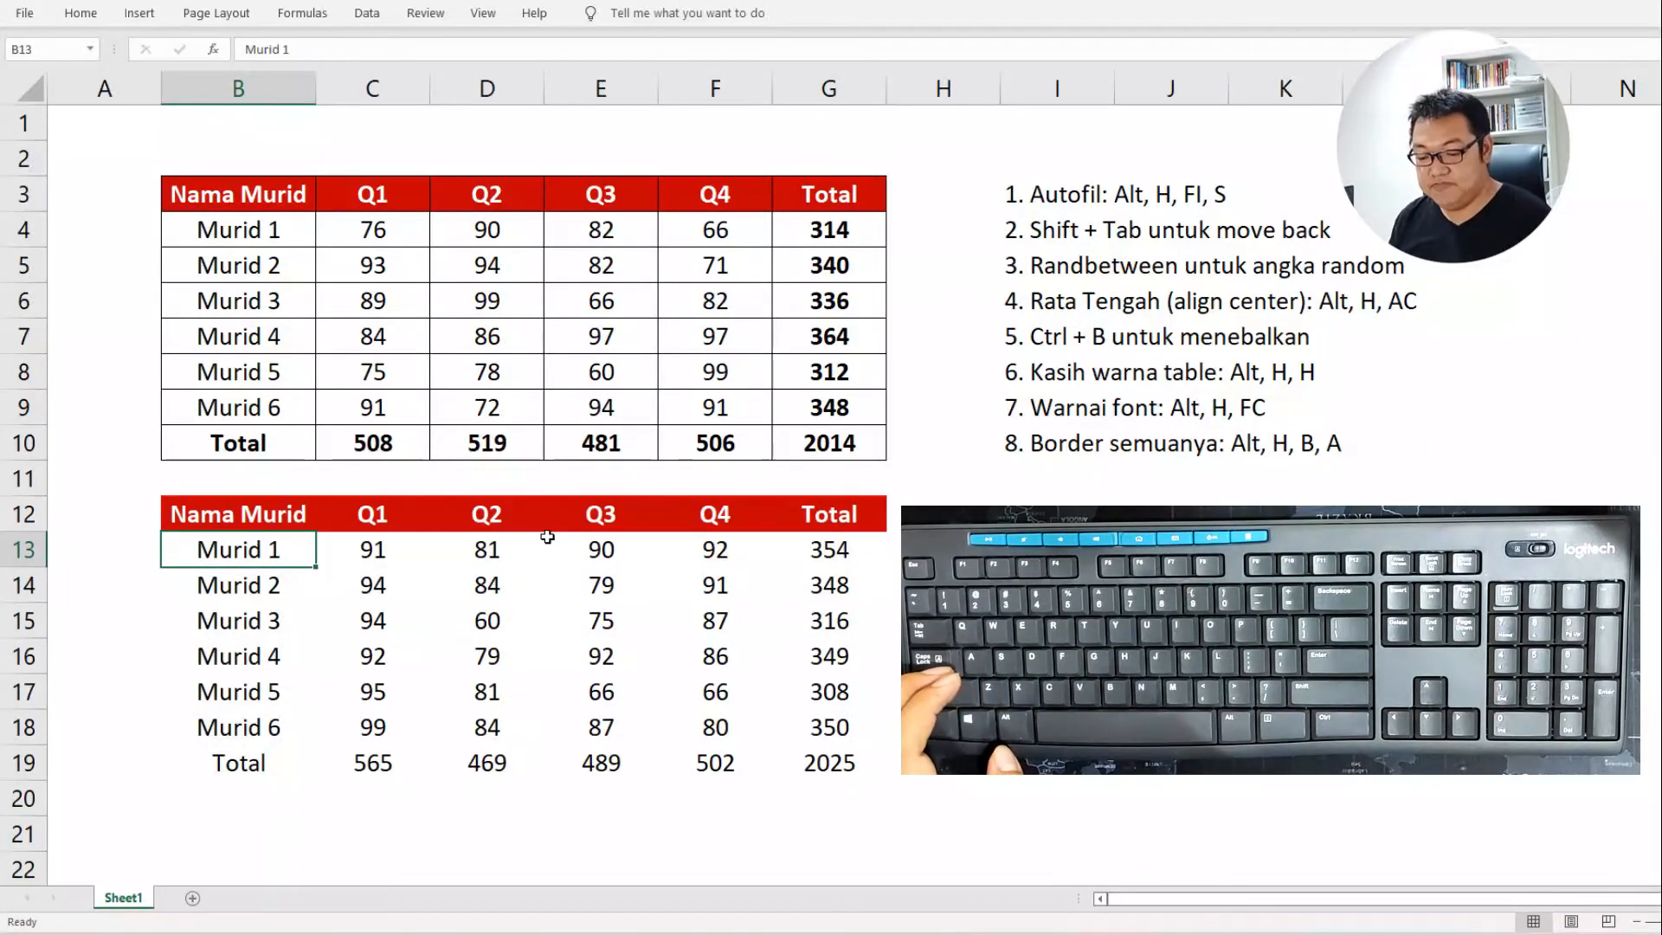
pyautogui.hotkey('ctrl', 'a')
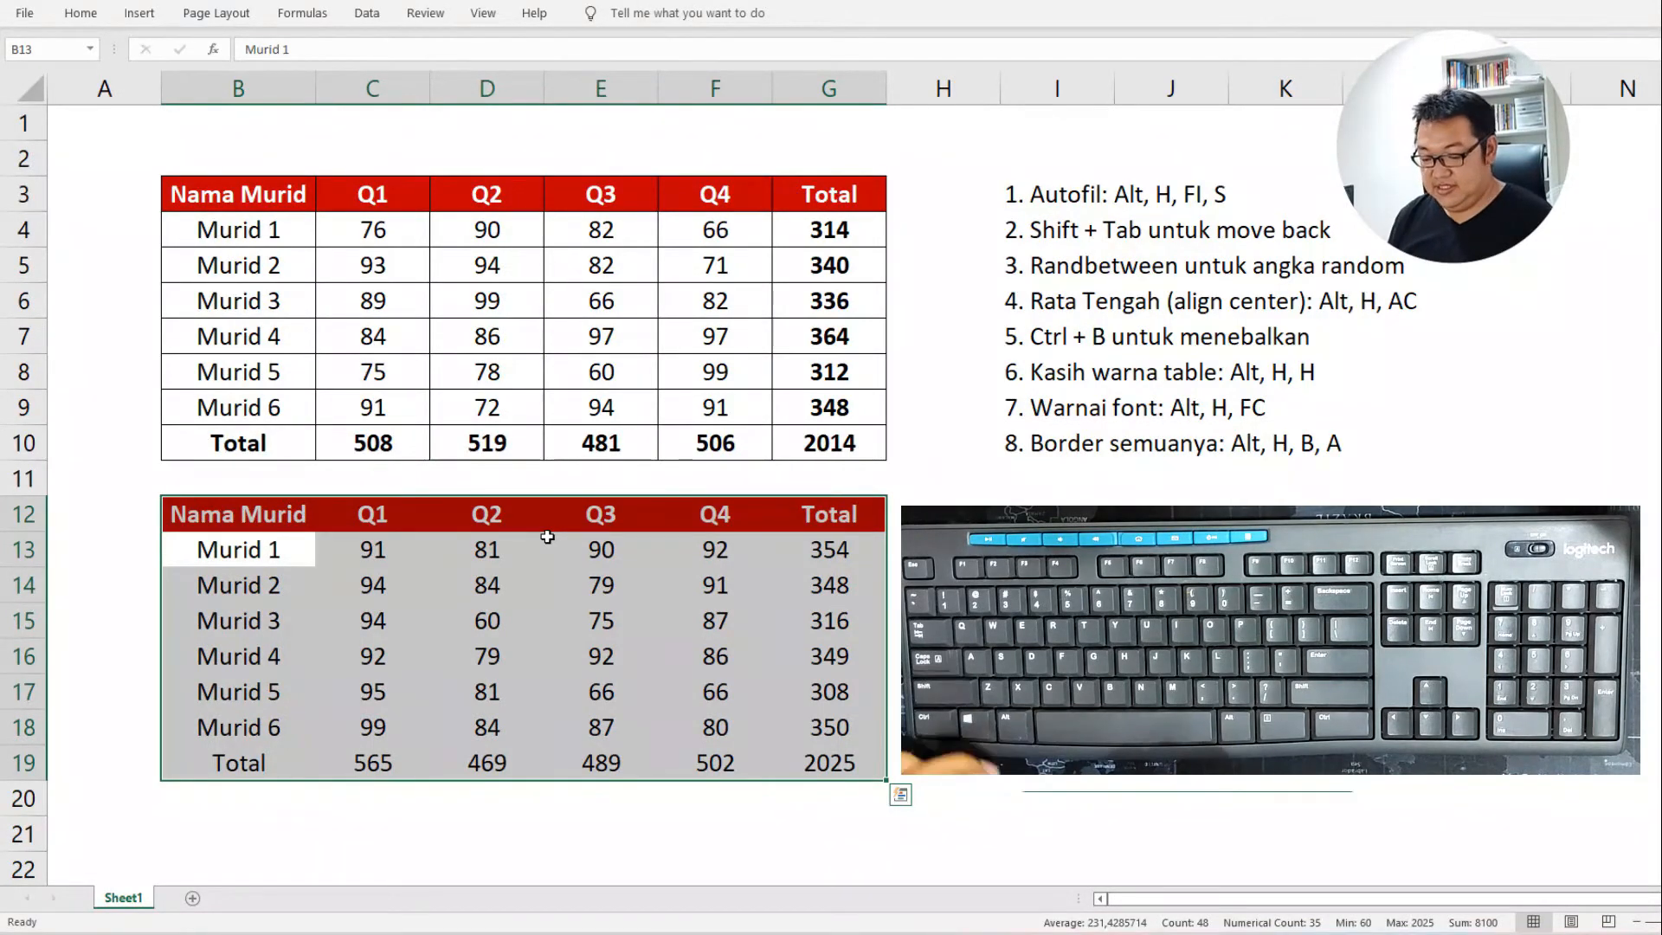
pyautogui.hotkey('alt', 'h')
pyautogui.press('b')
pyautogui.press('a')
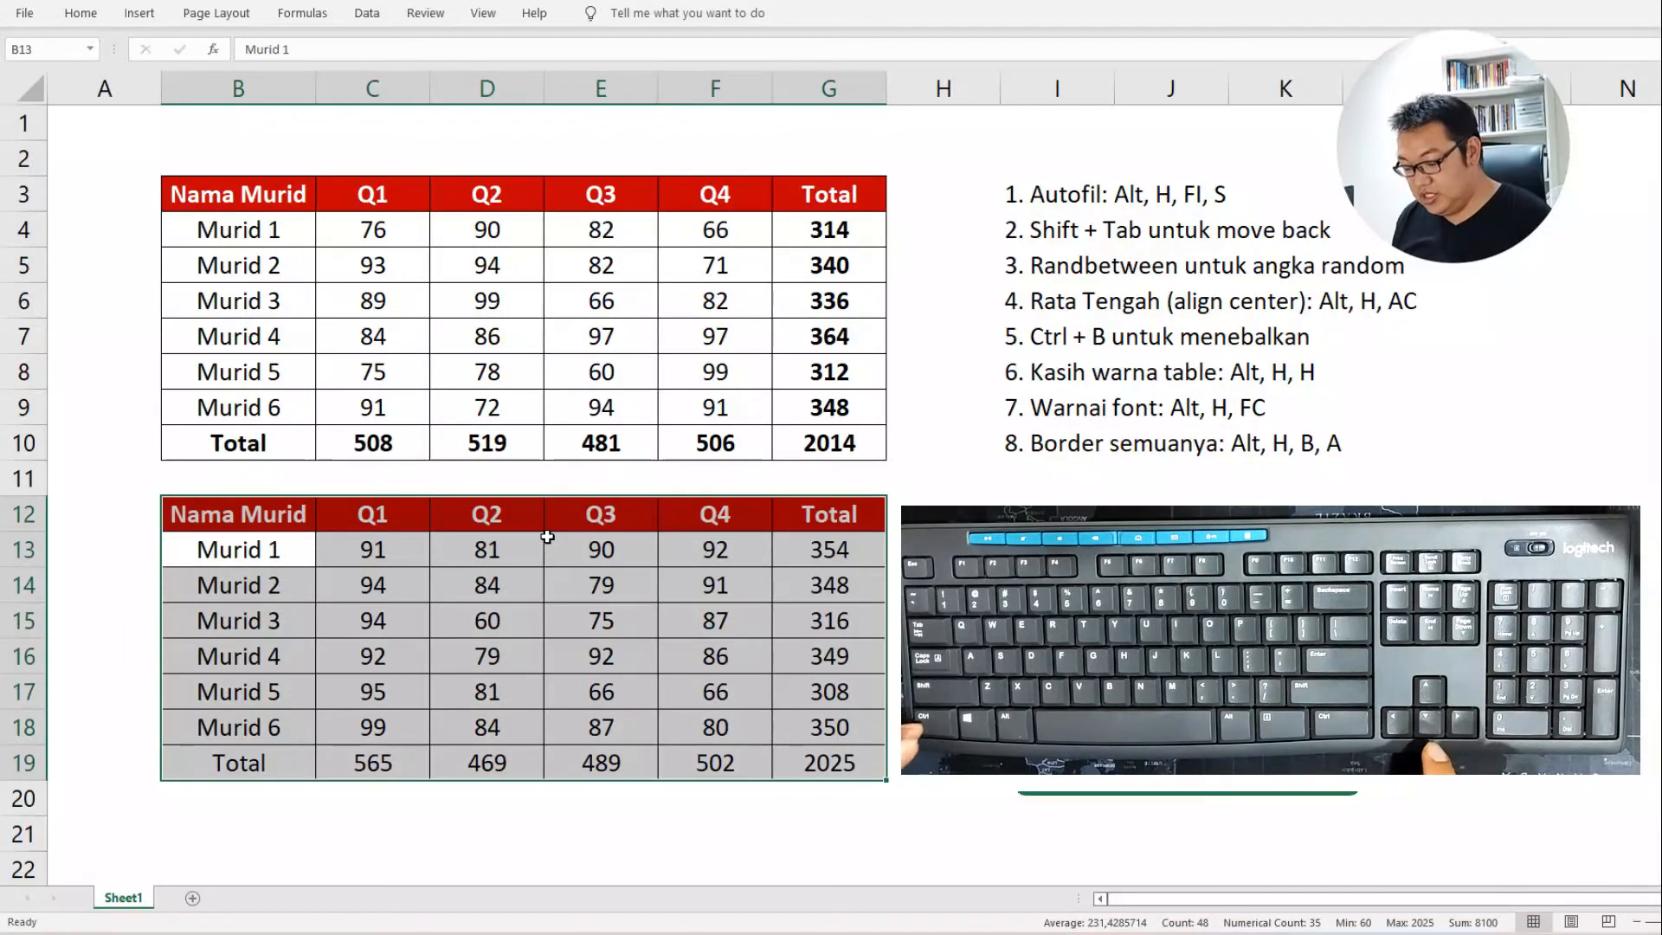
# Make the new table's Total row, B19:G19, bold.
pyautogui.hotkey('ctrl', 'Down')
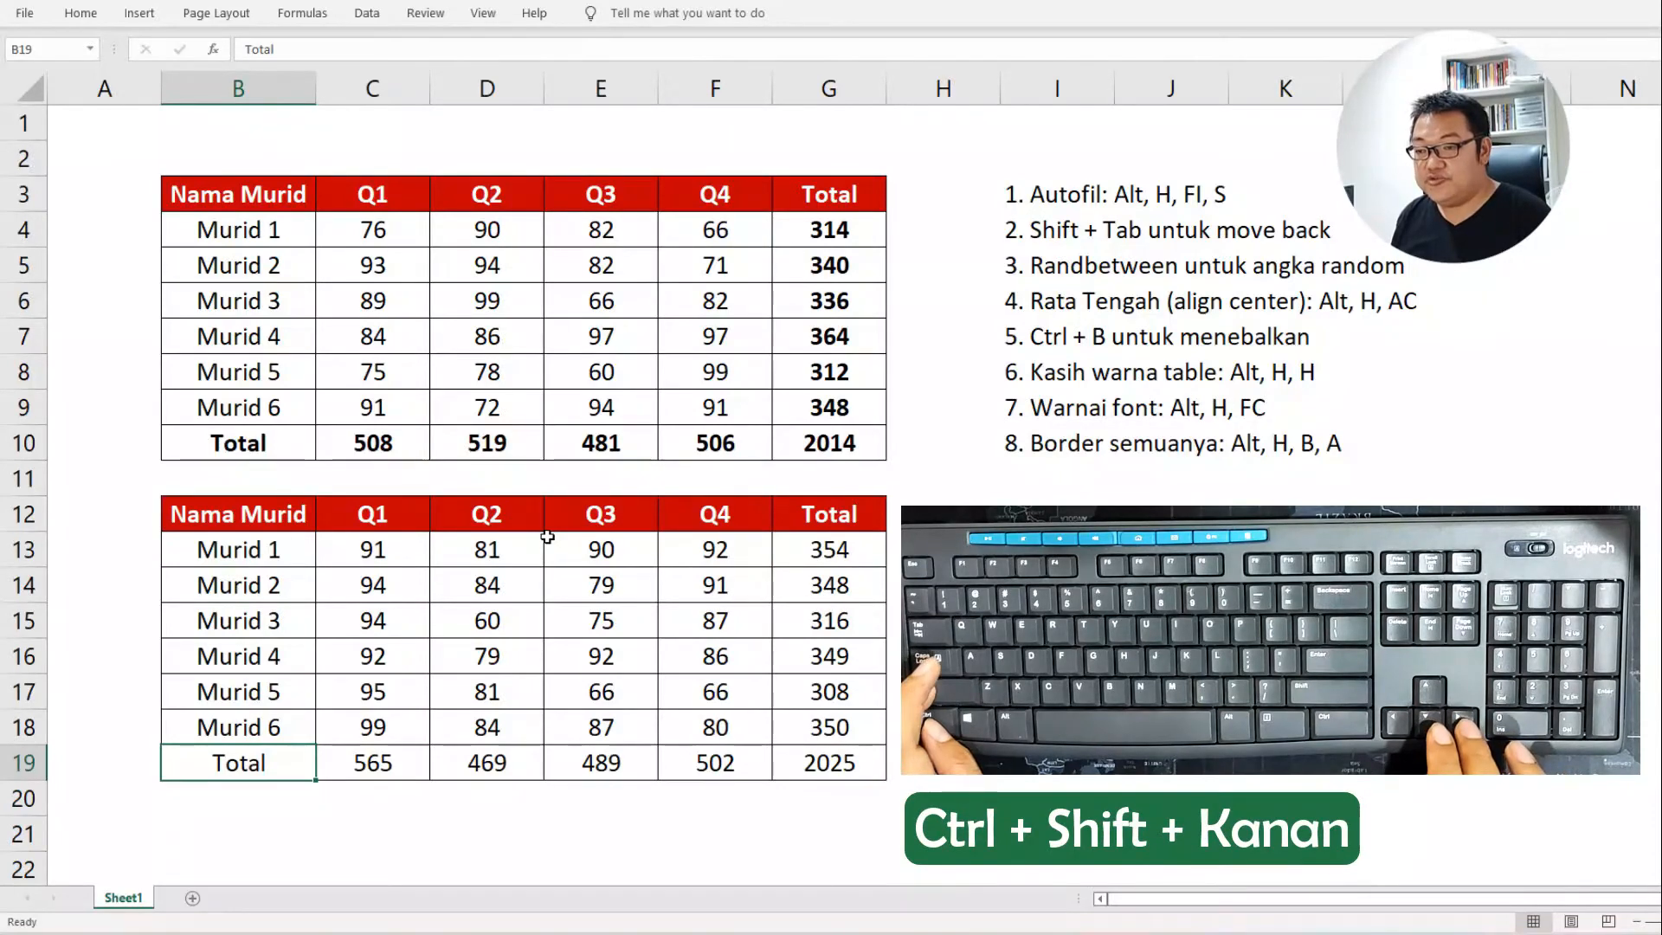
pyautogui.hotkey('ctrl', 'shift', 'Right')
pyautogui.hotkey('ctrl', 'b')
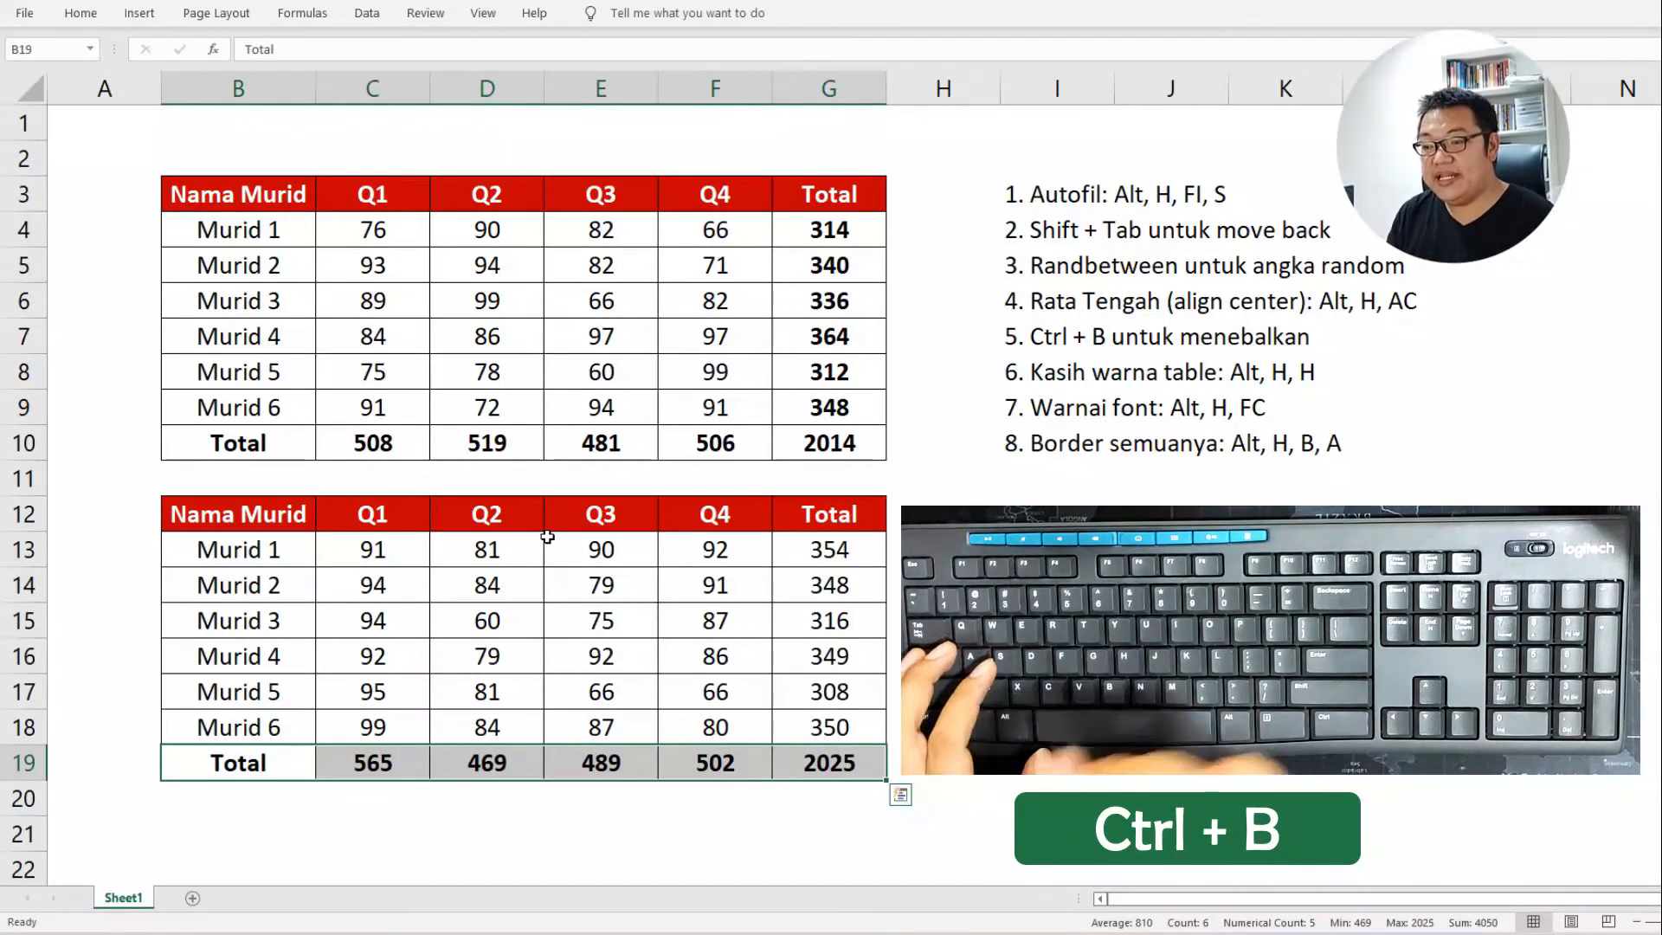
# Make the new table's entire Total column, G12:G19, bold.
pyautogui.hotkey('ctrl', 'Right')
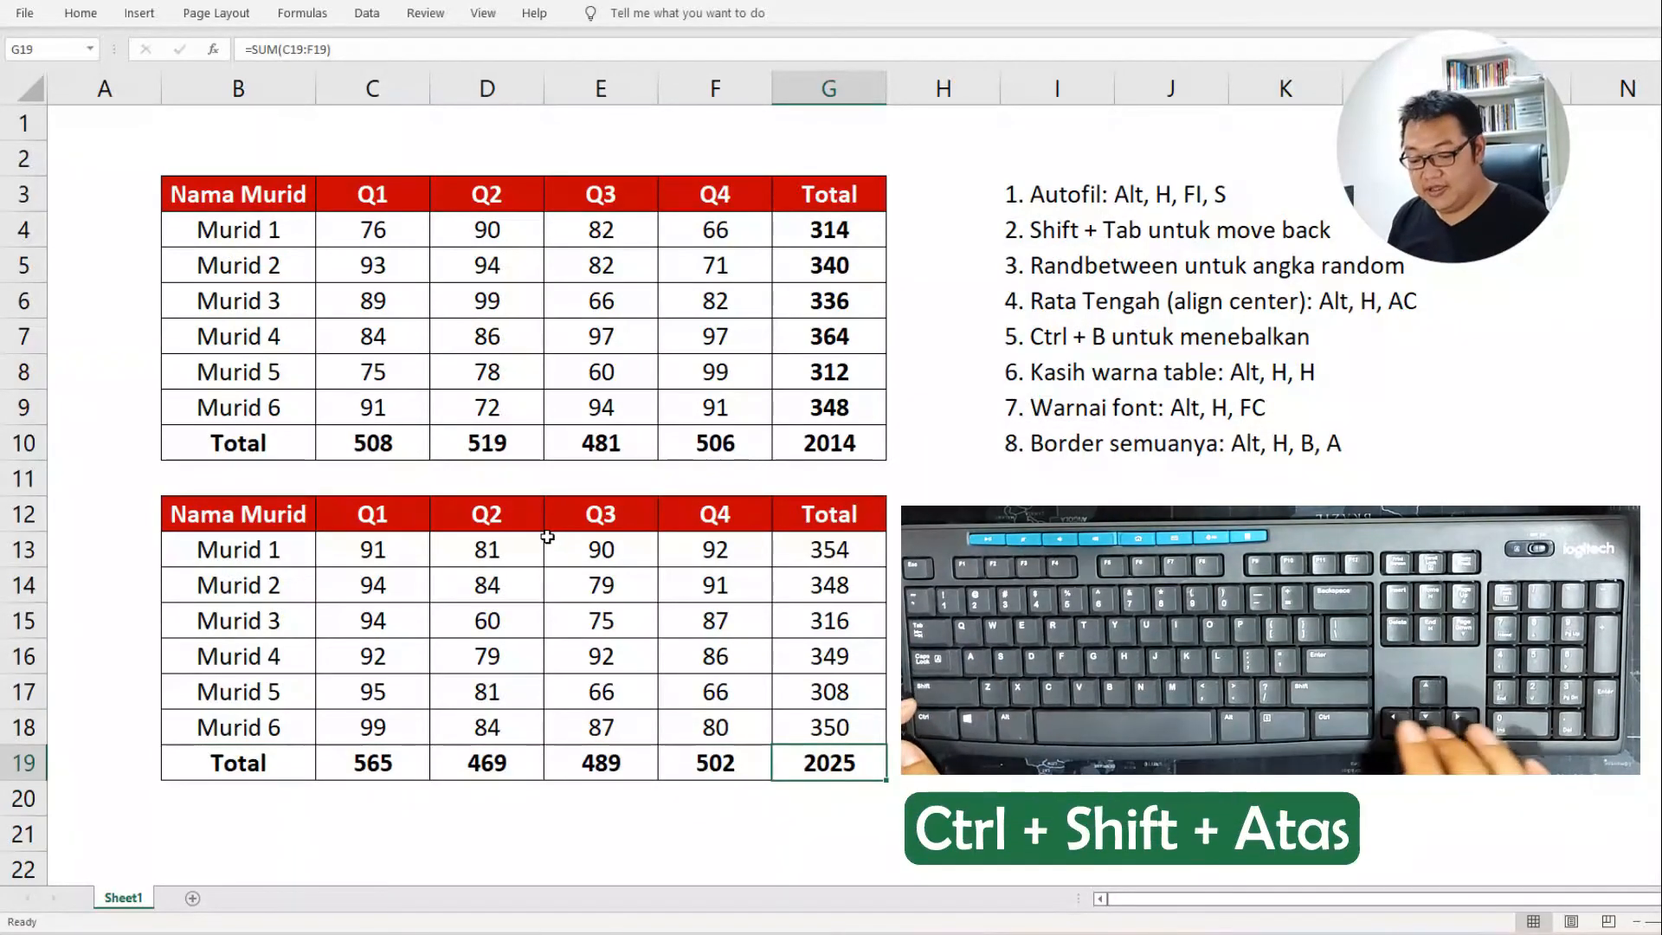
pyautogui.hotkey('ctrl', 'shift', 'Up')
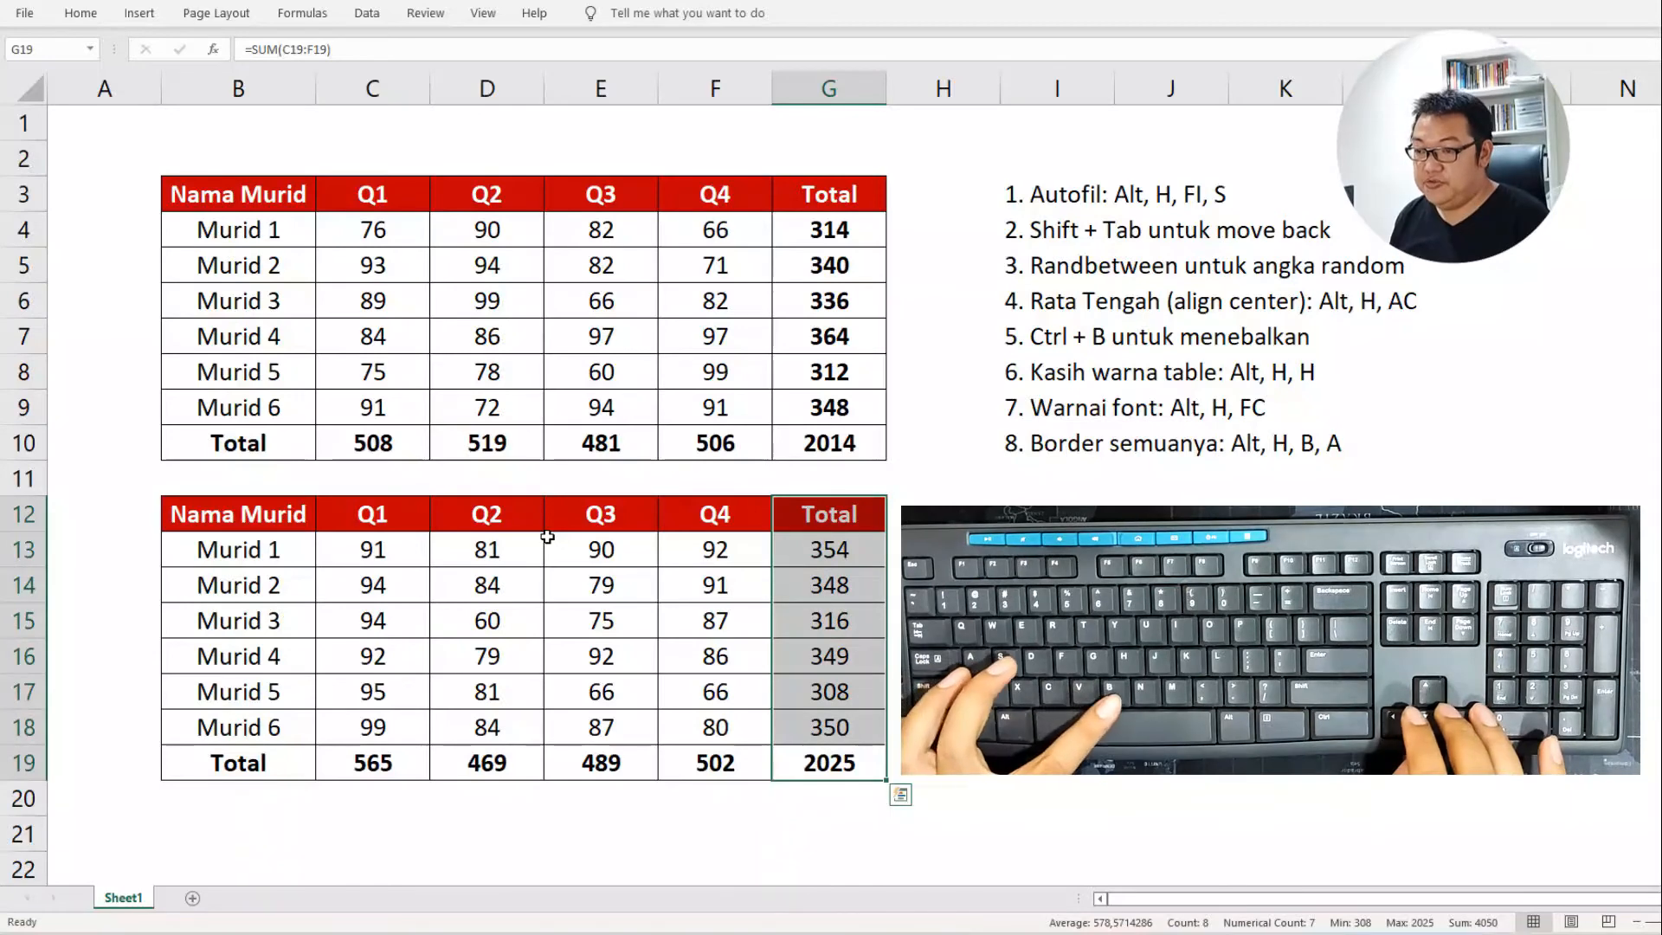
pyautogui.hotkey('ctrl', 'b')
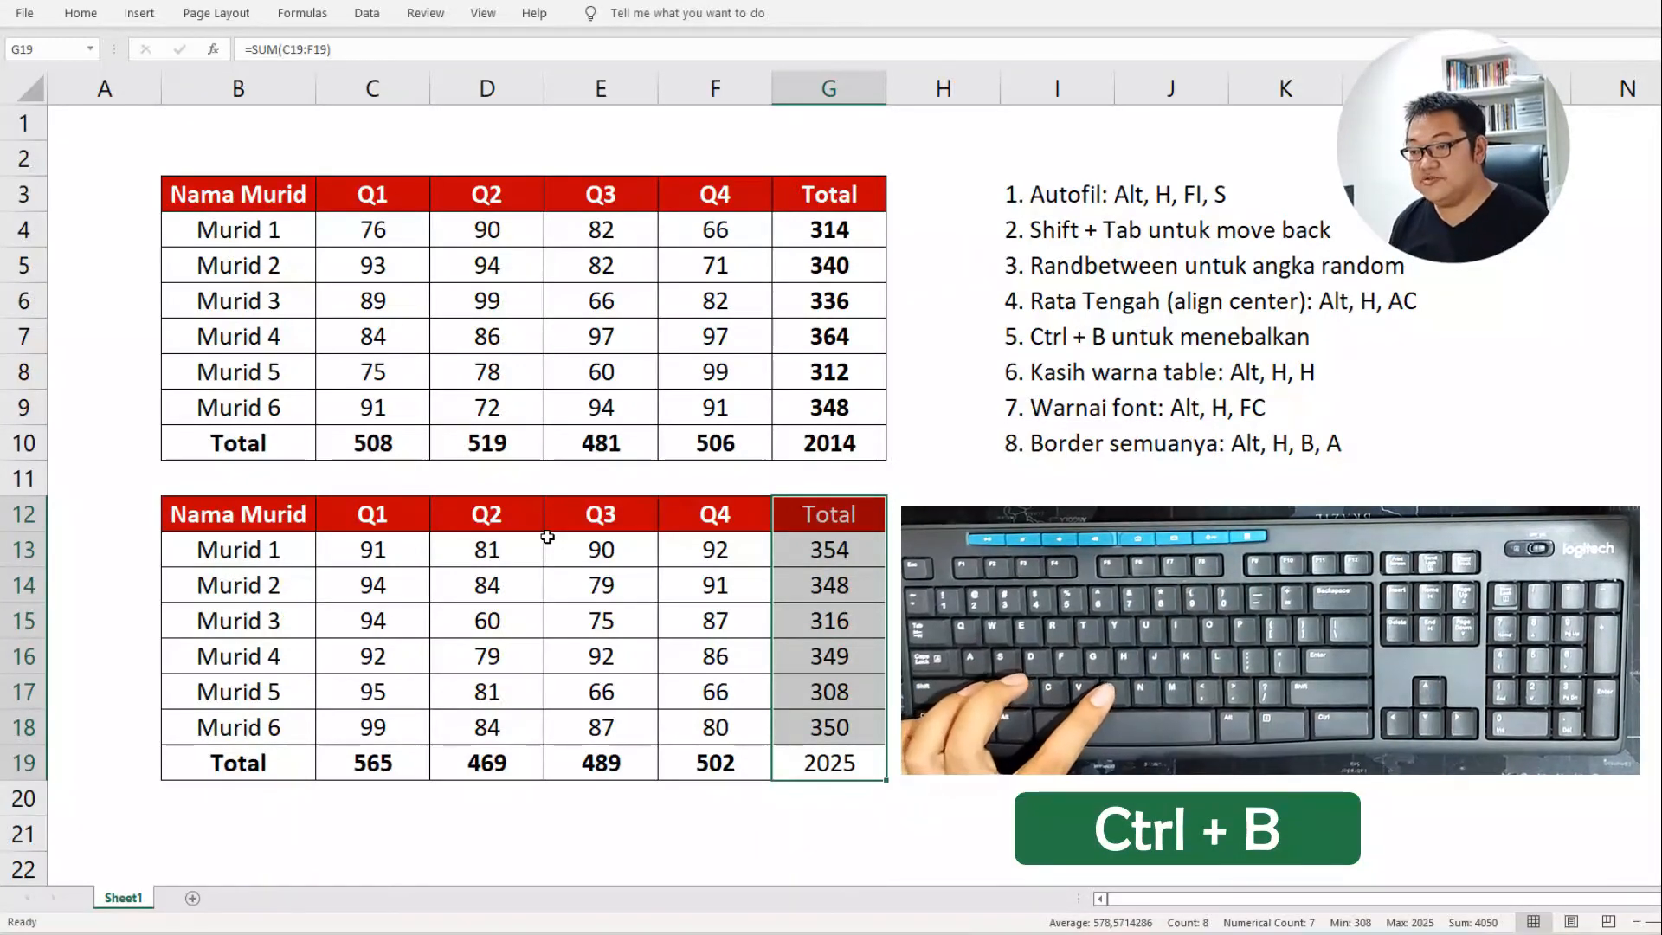
pyautogui.hotkey('ctrl', 'b')
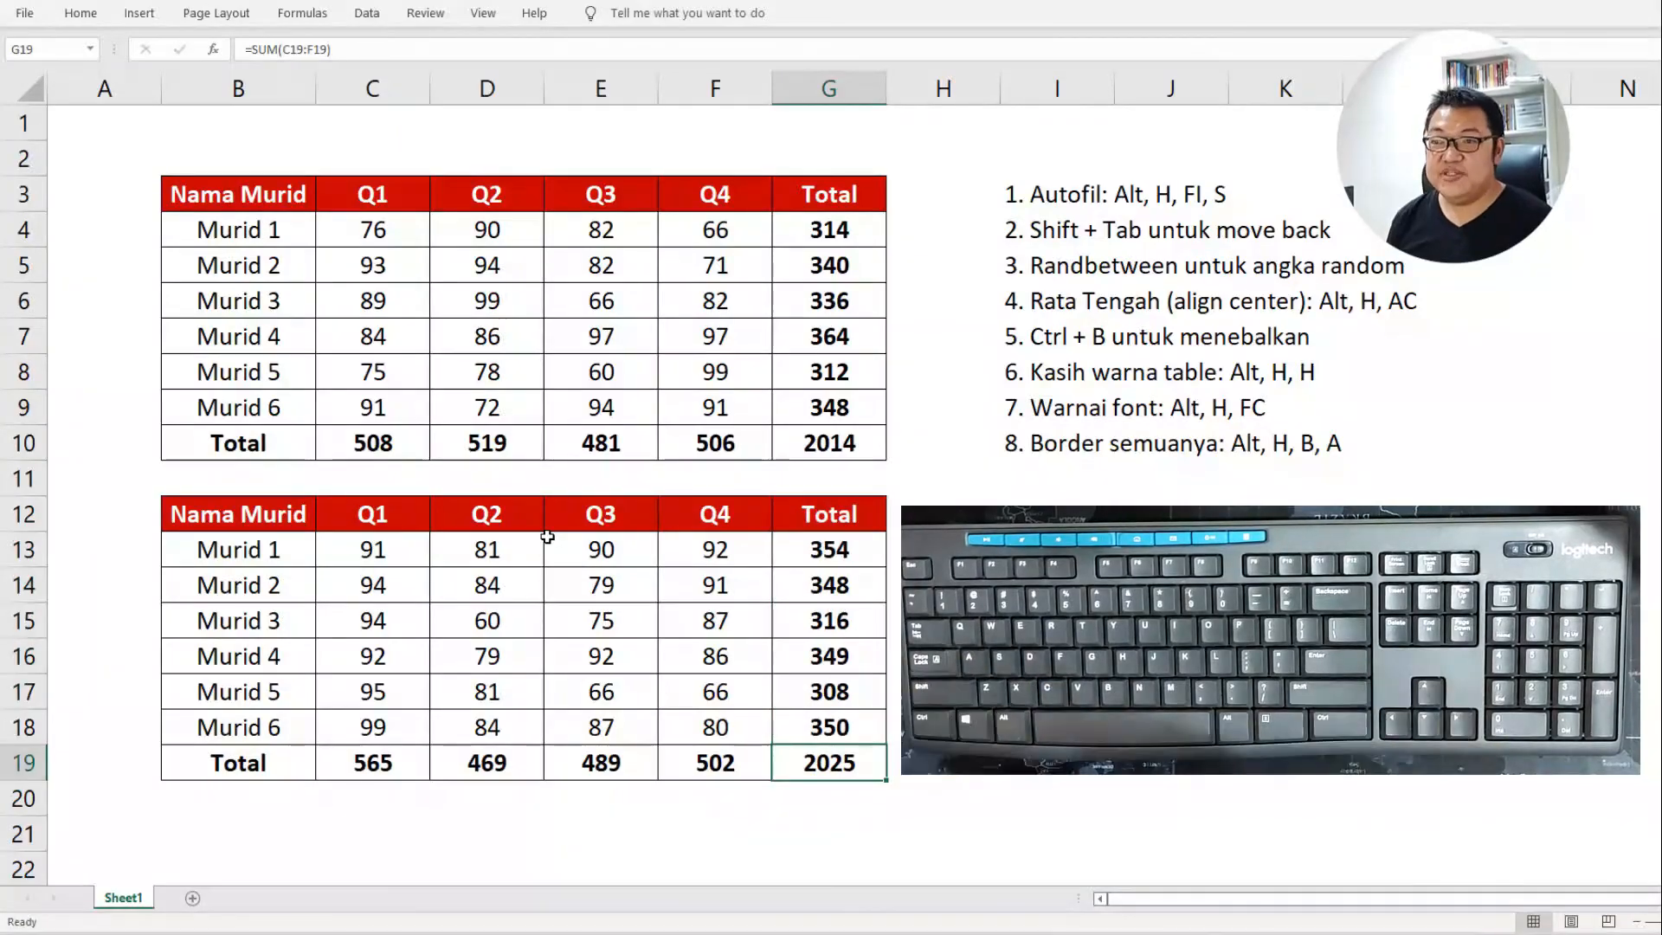